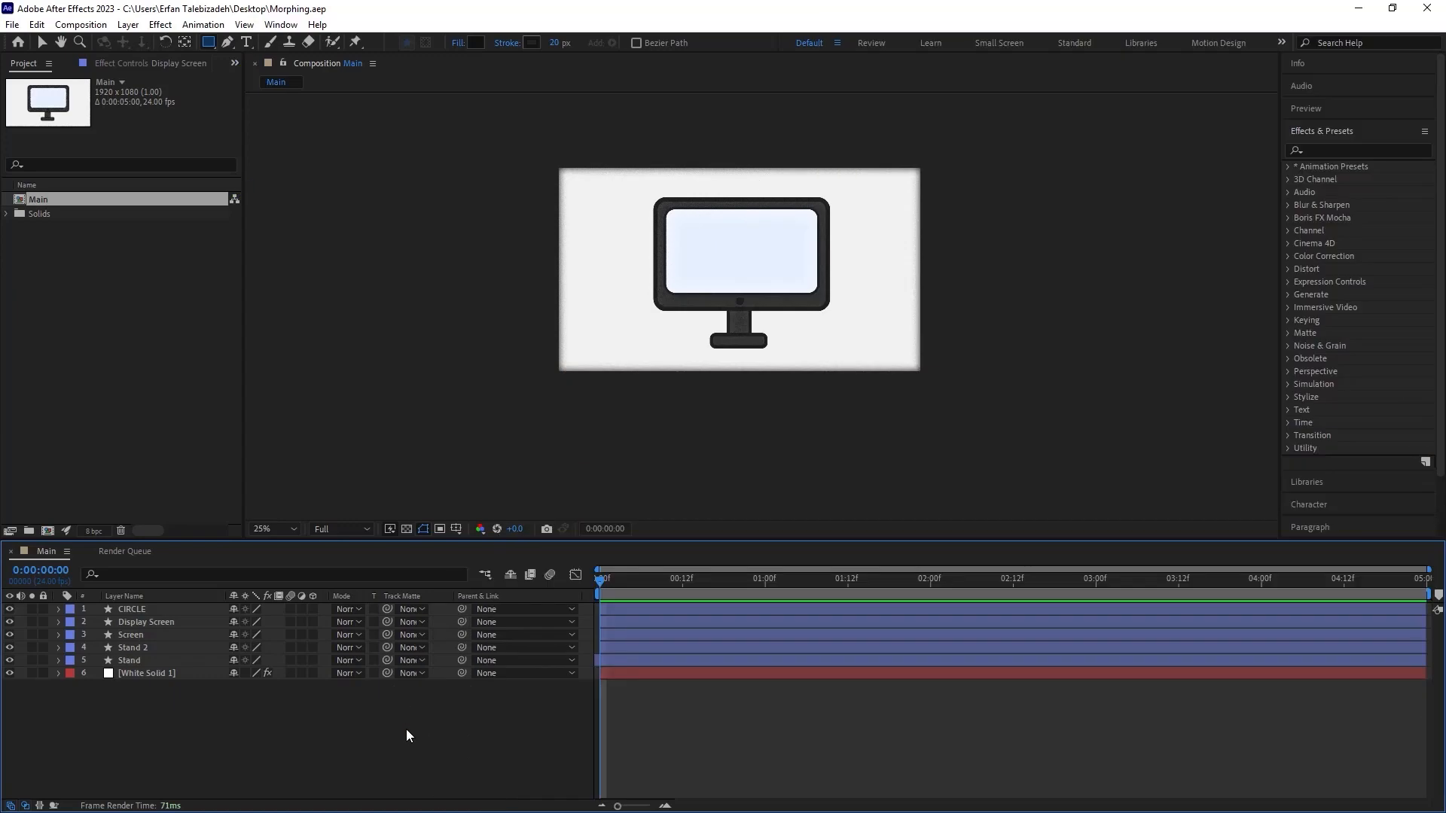
- Draw a black rounded rectangle about 336 × 352 px on a new shape layer, in the empty area beside the monitor
click(206, 48)
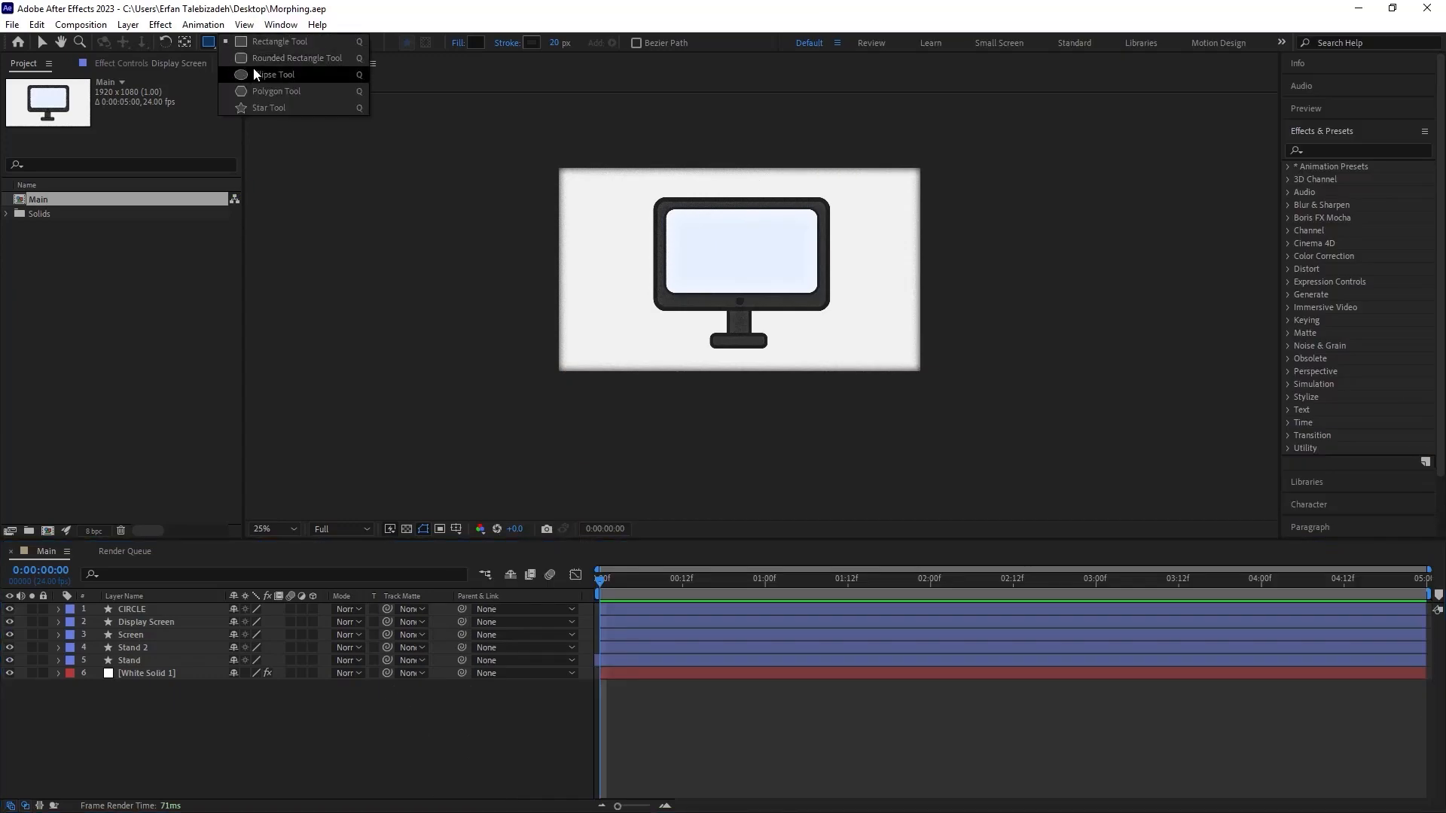
click(269, 107)
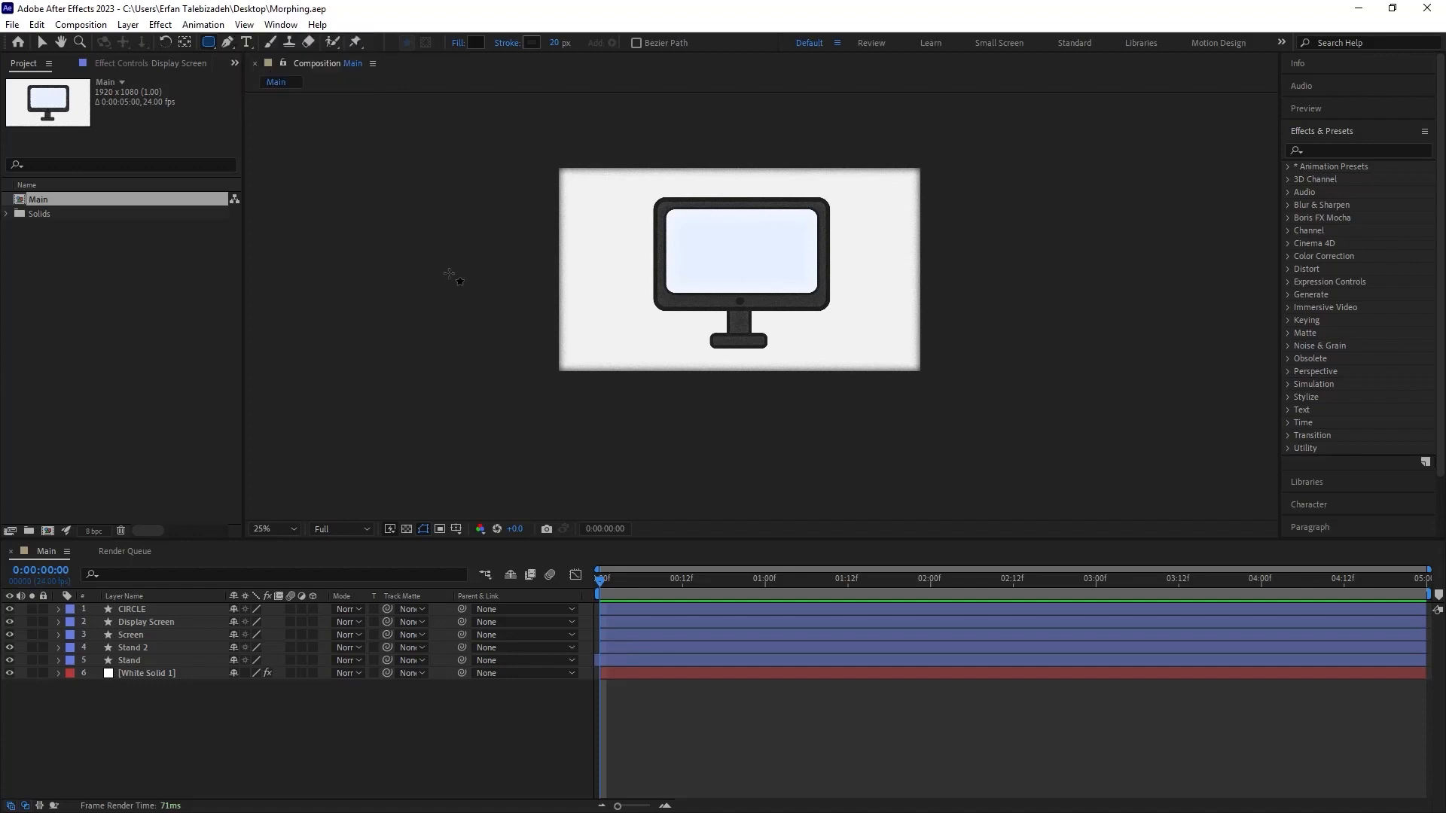
key(period)
key(comma)
click(416, 721)
drag(581, 265, 645, 332)
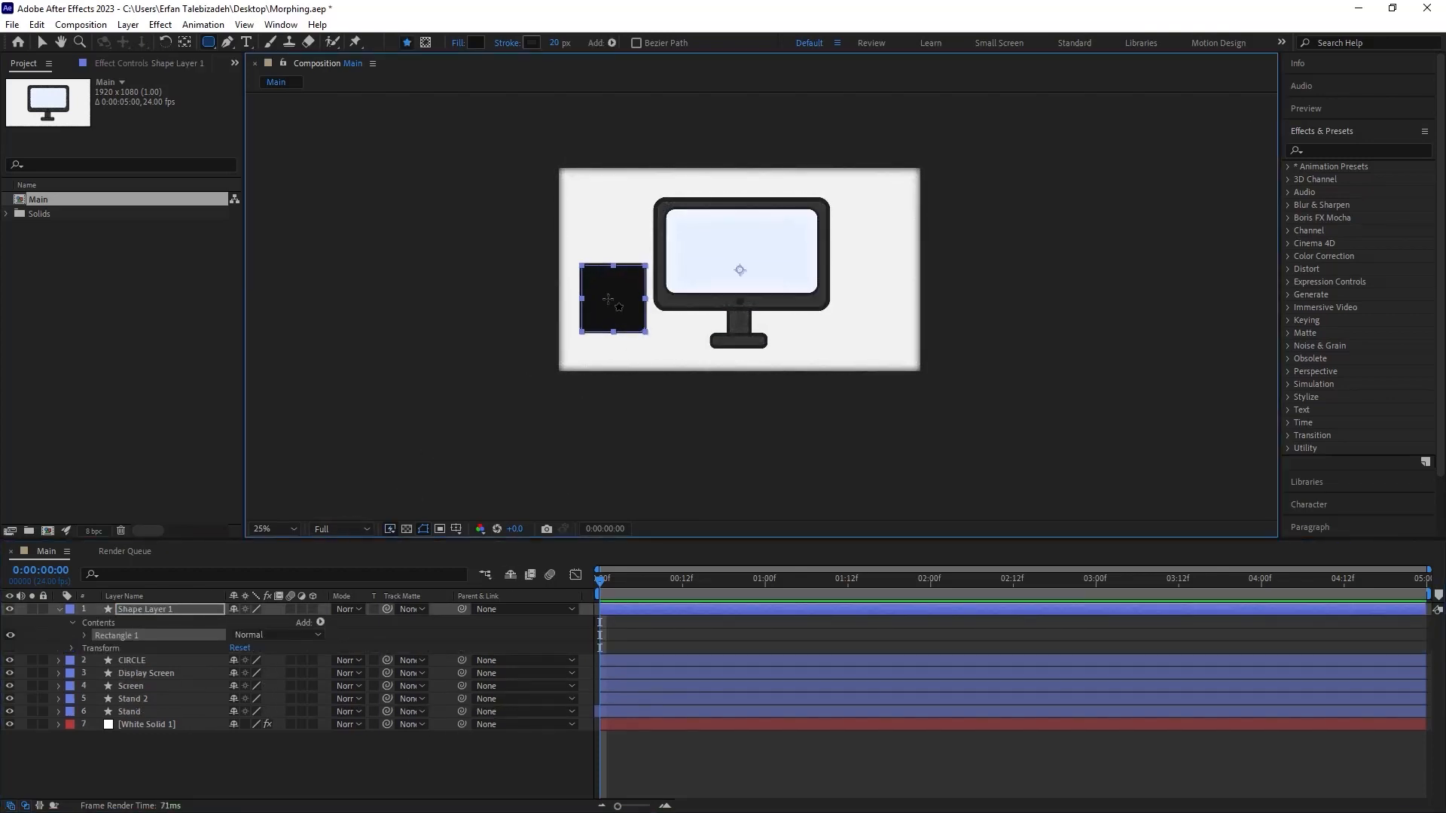
- Test the rectangle path's roundness at 241 and at 0, and delete the practice shape layer
click(176, 617)
click(84, 635)
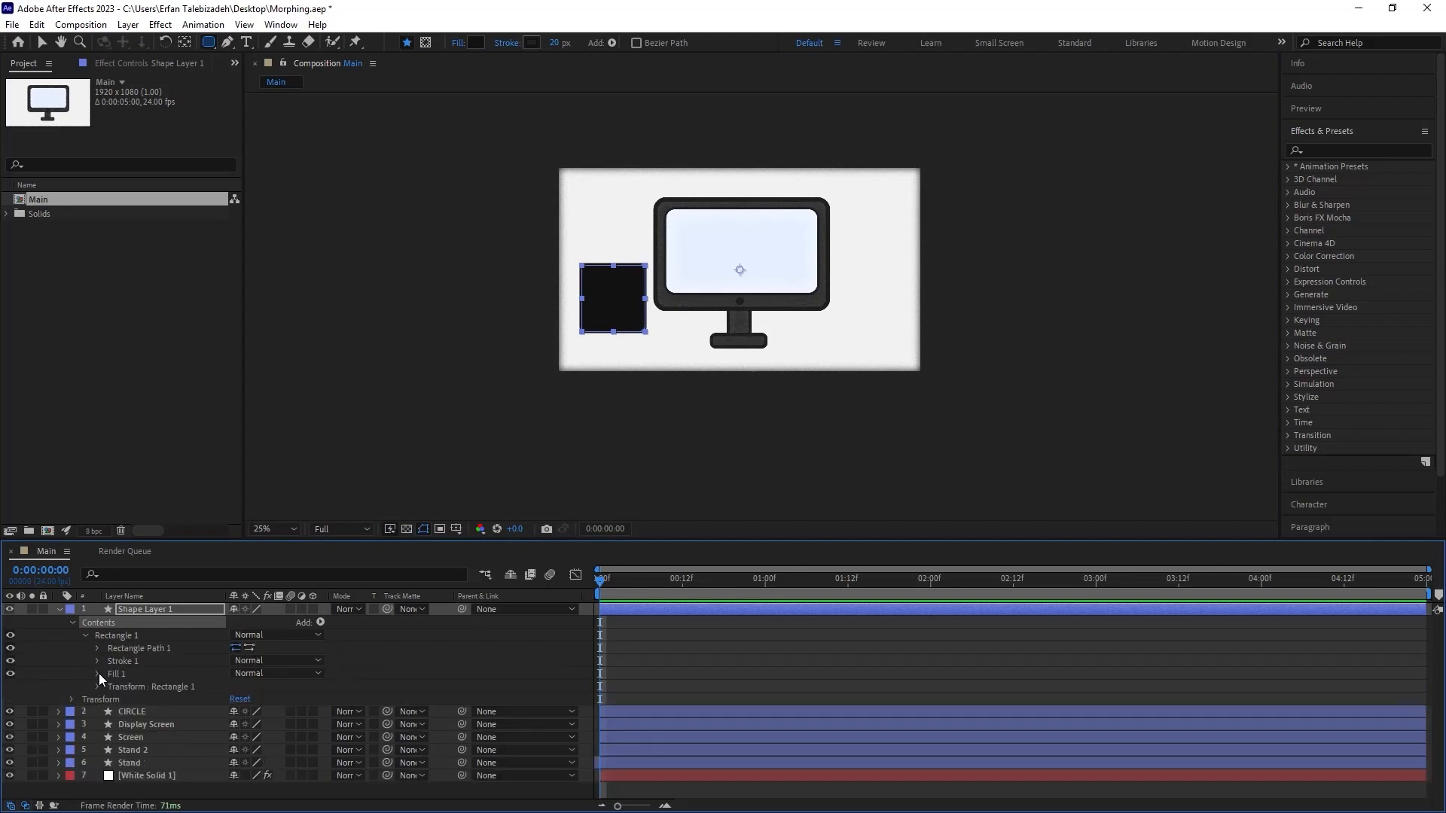
click(97, 648)
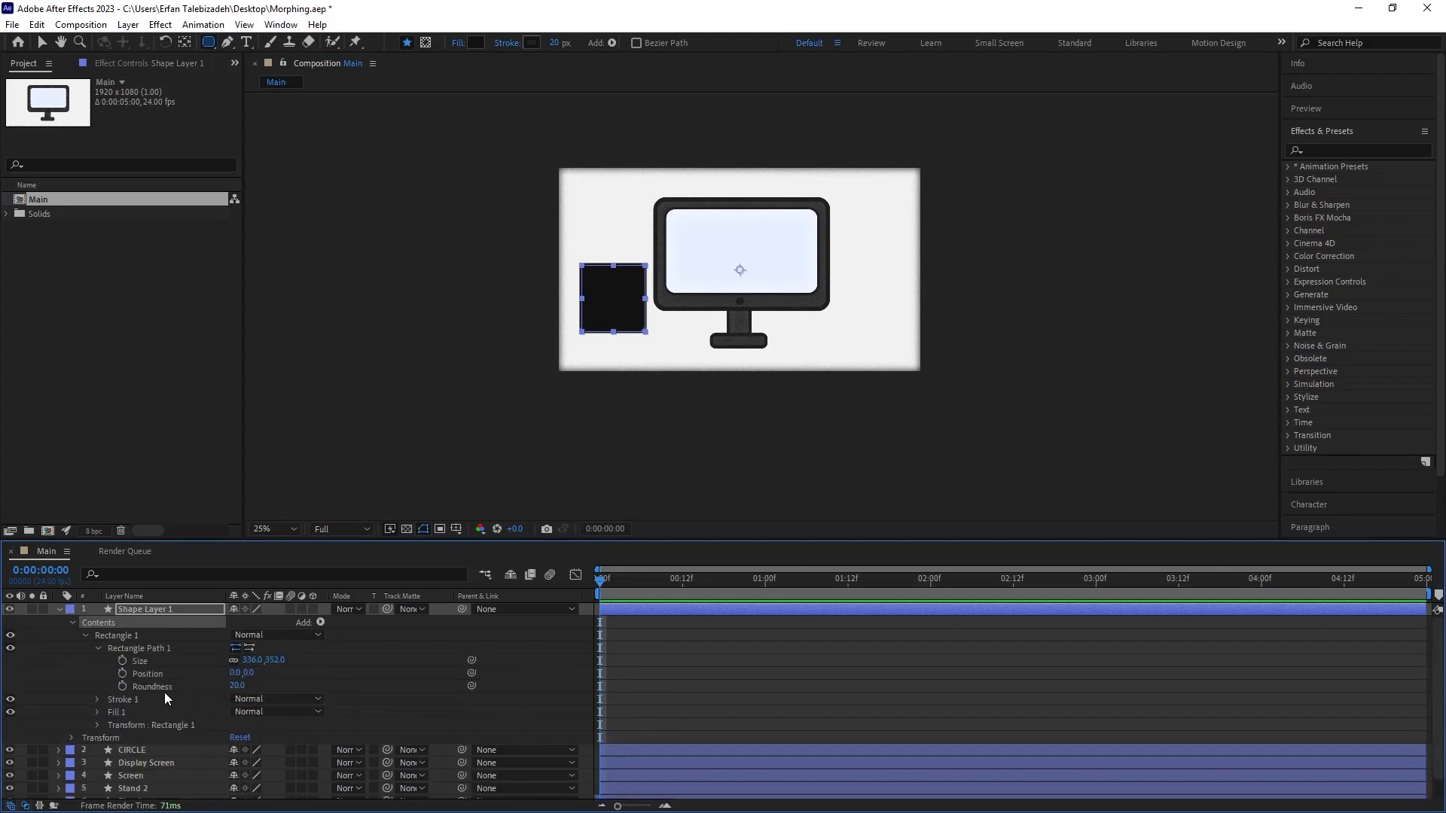
drag(237, 686, 411, 695)
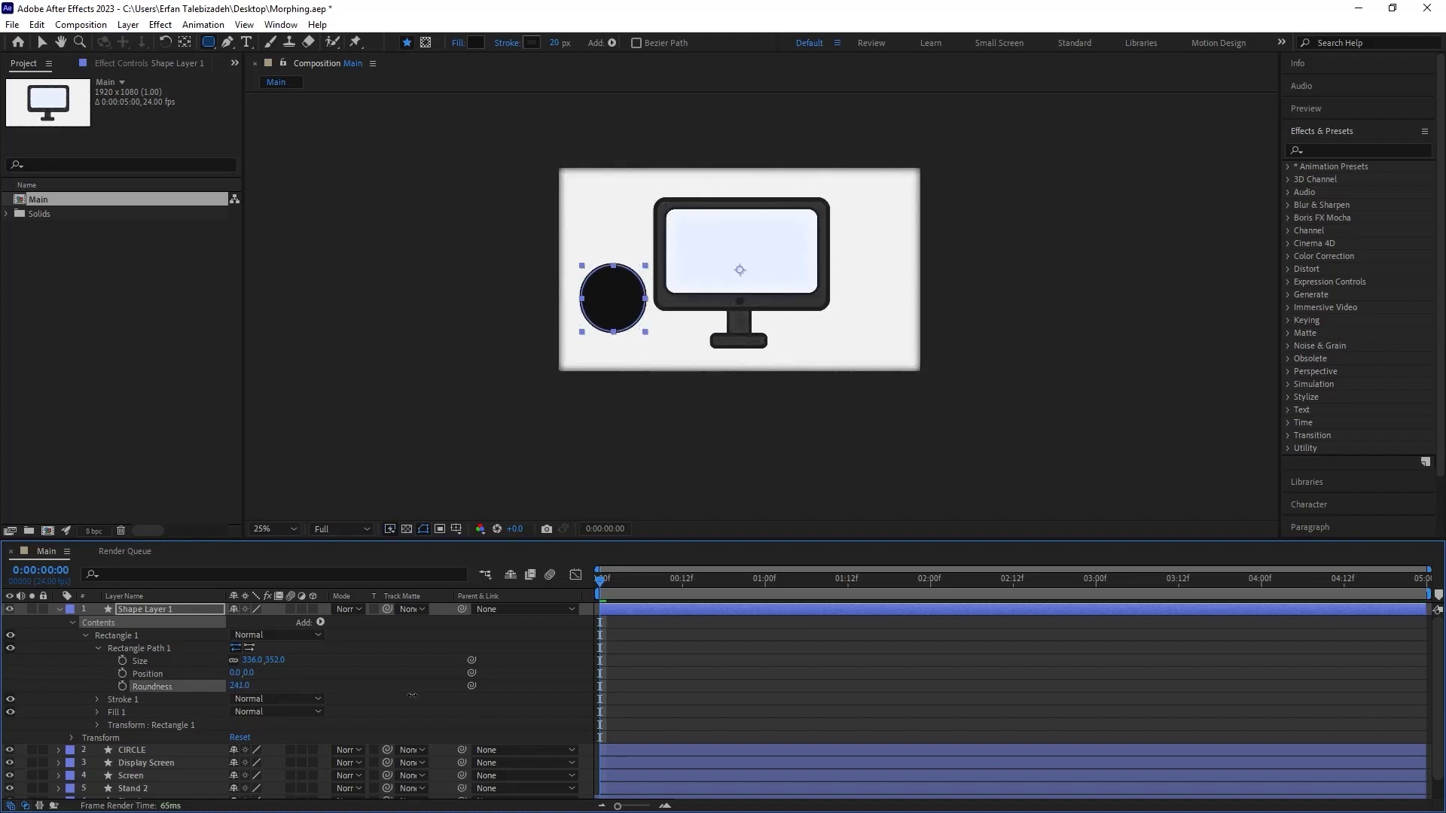
drag(412, 695, 205, 683)
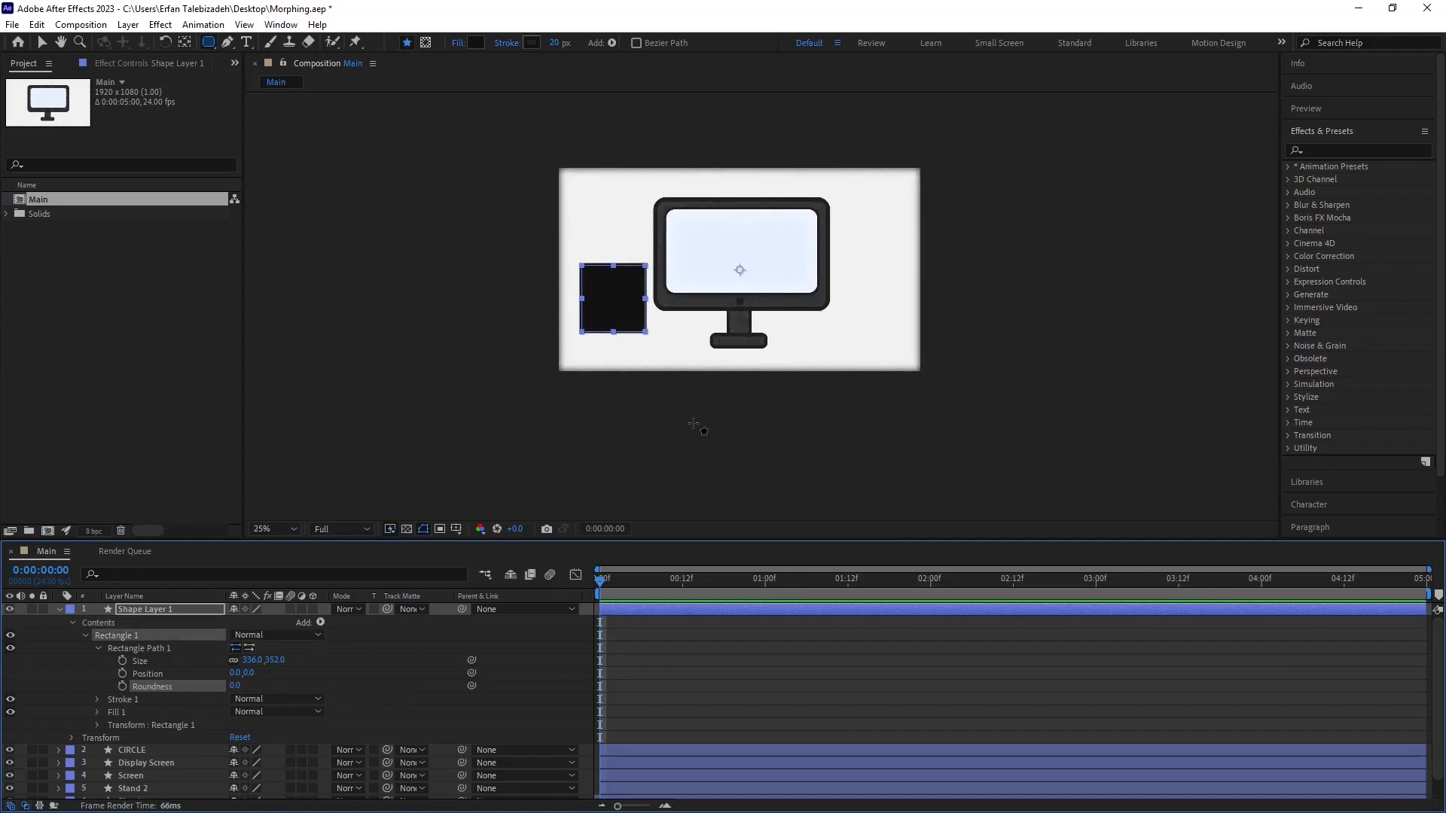
click(170, 611)
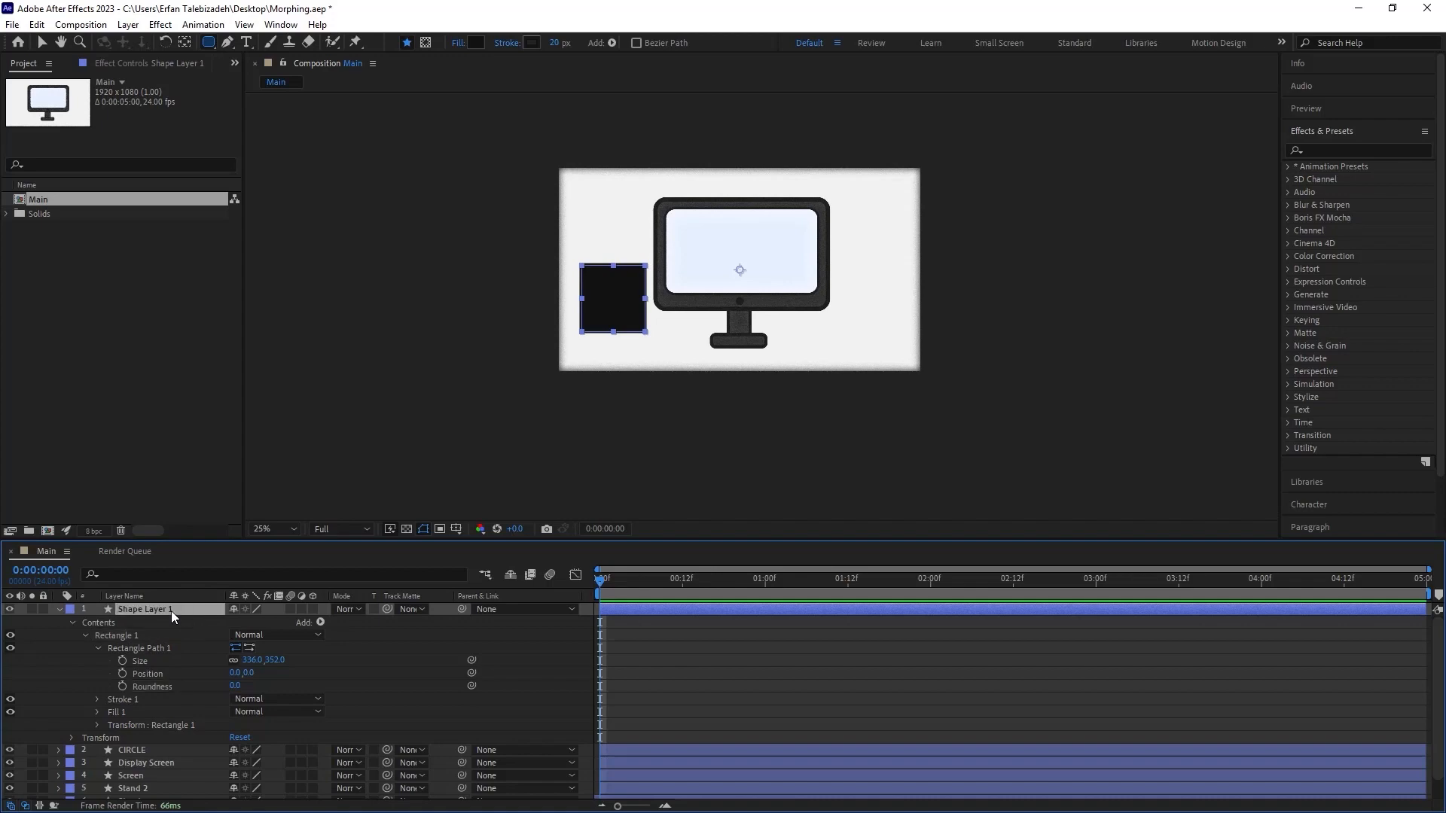
key(Delete)
- Select the monitor stand's neck with the Selection tool and expand the Stand 2 layer's rectangle path down to its Roundness property
key(period)
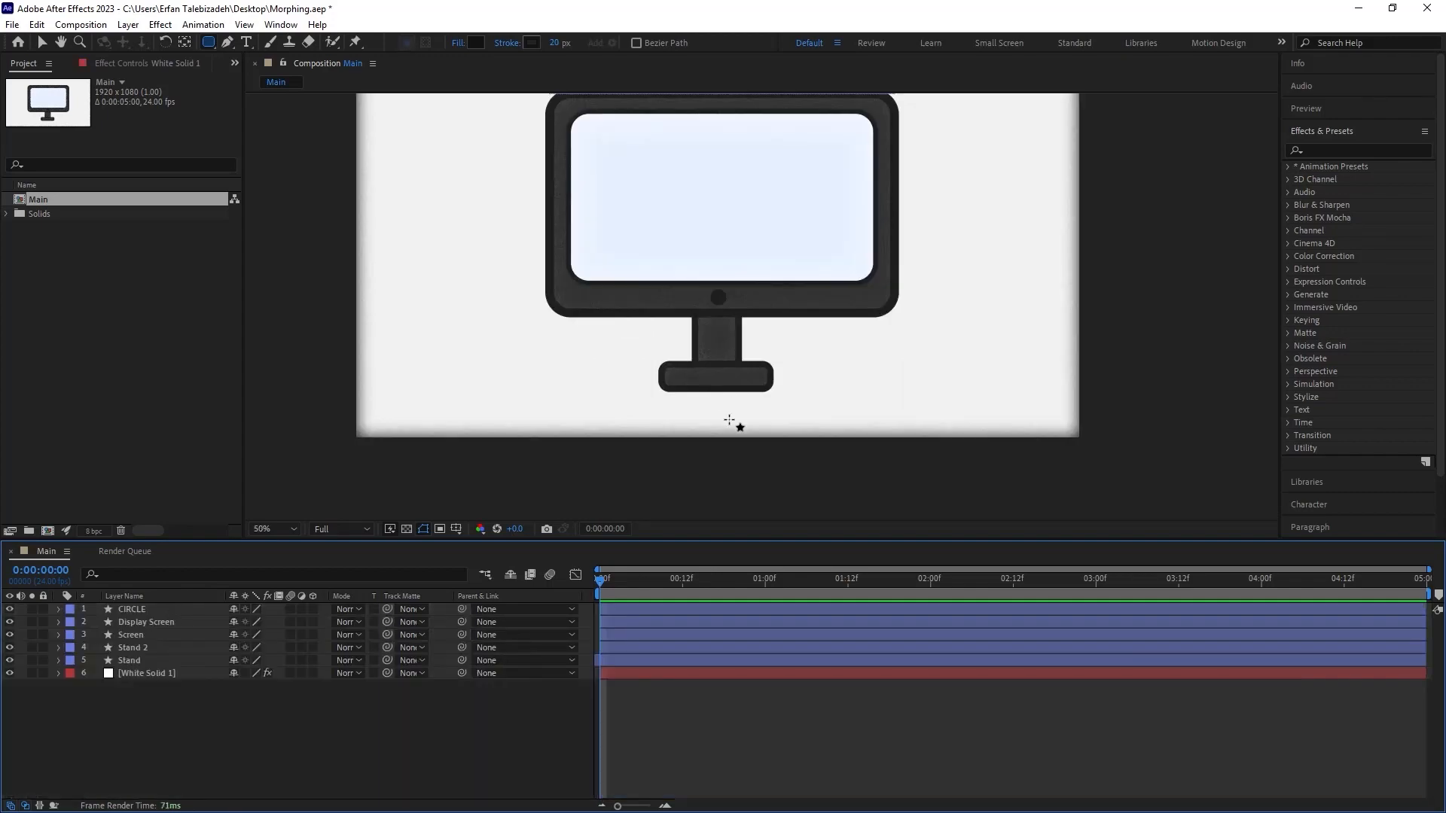
click(37, 65)
key(v)
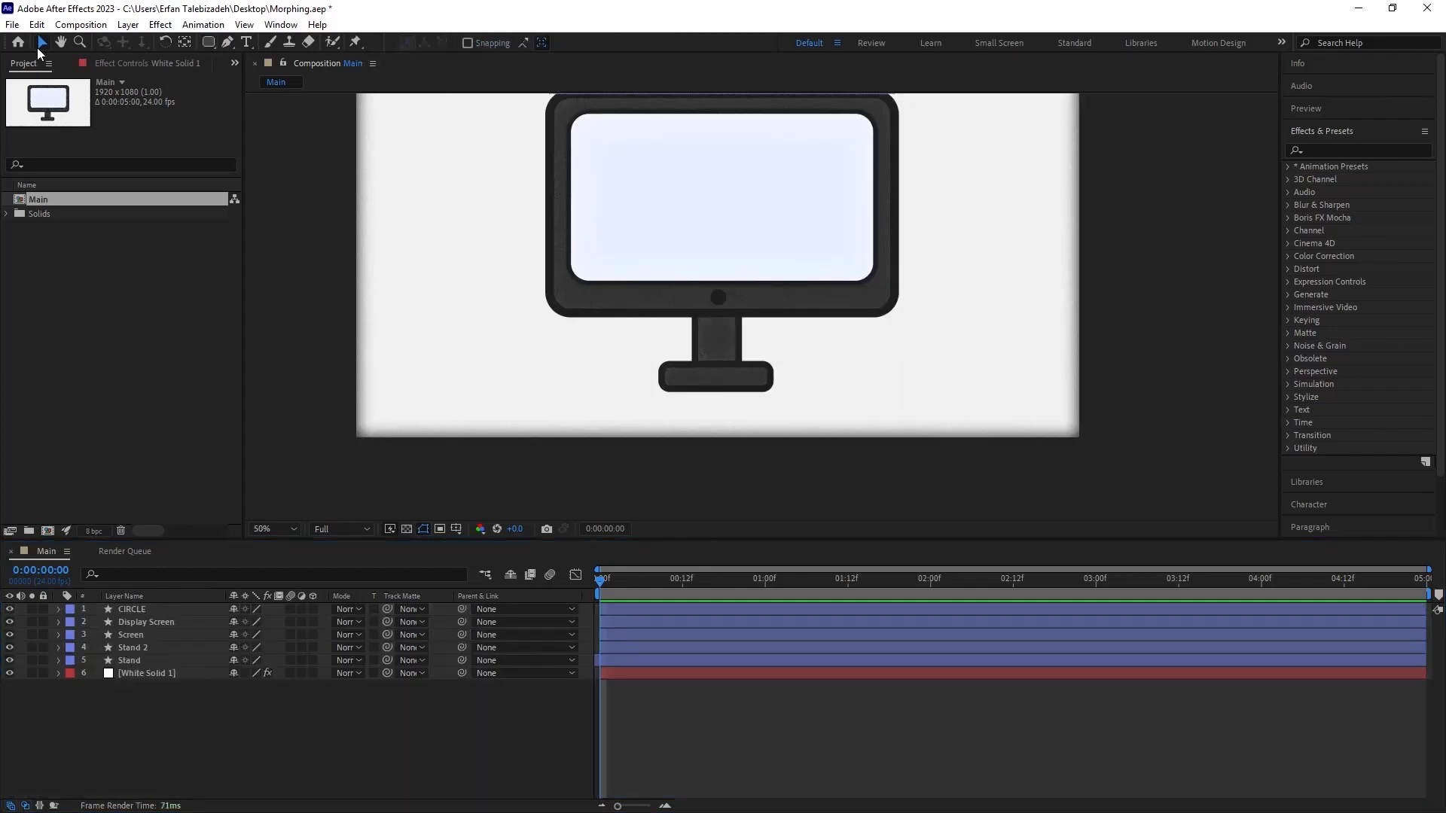
click(714, 384)
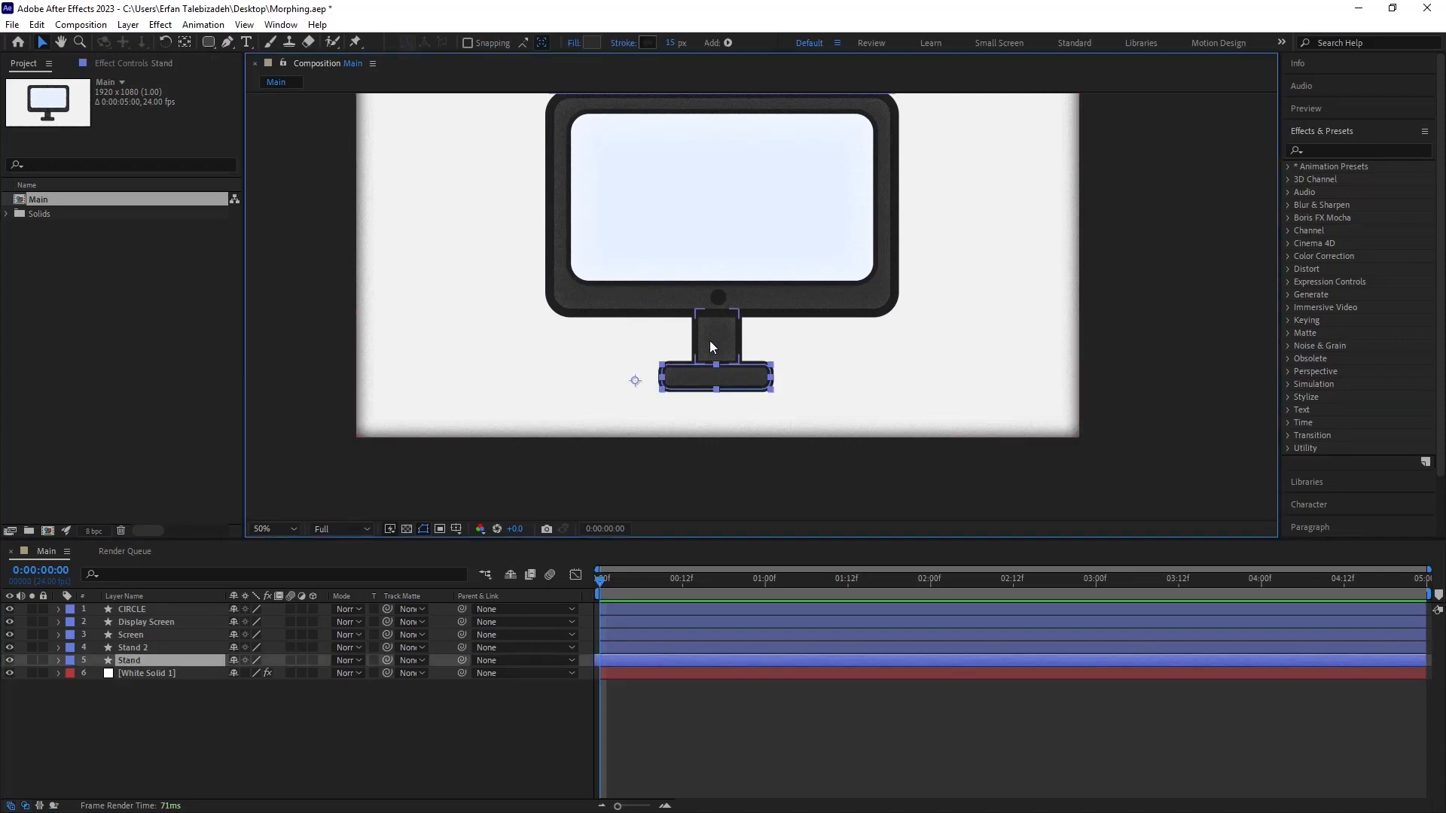
click(709, 340)
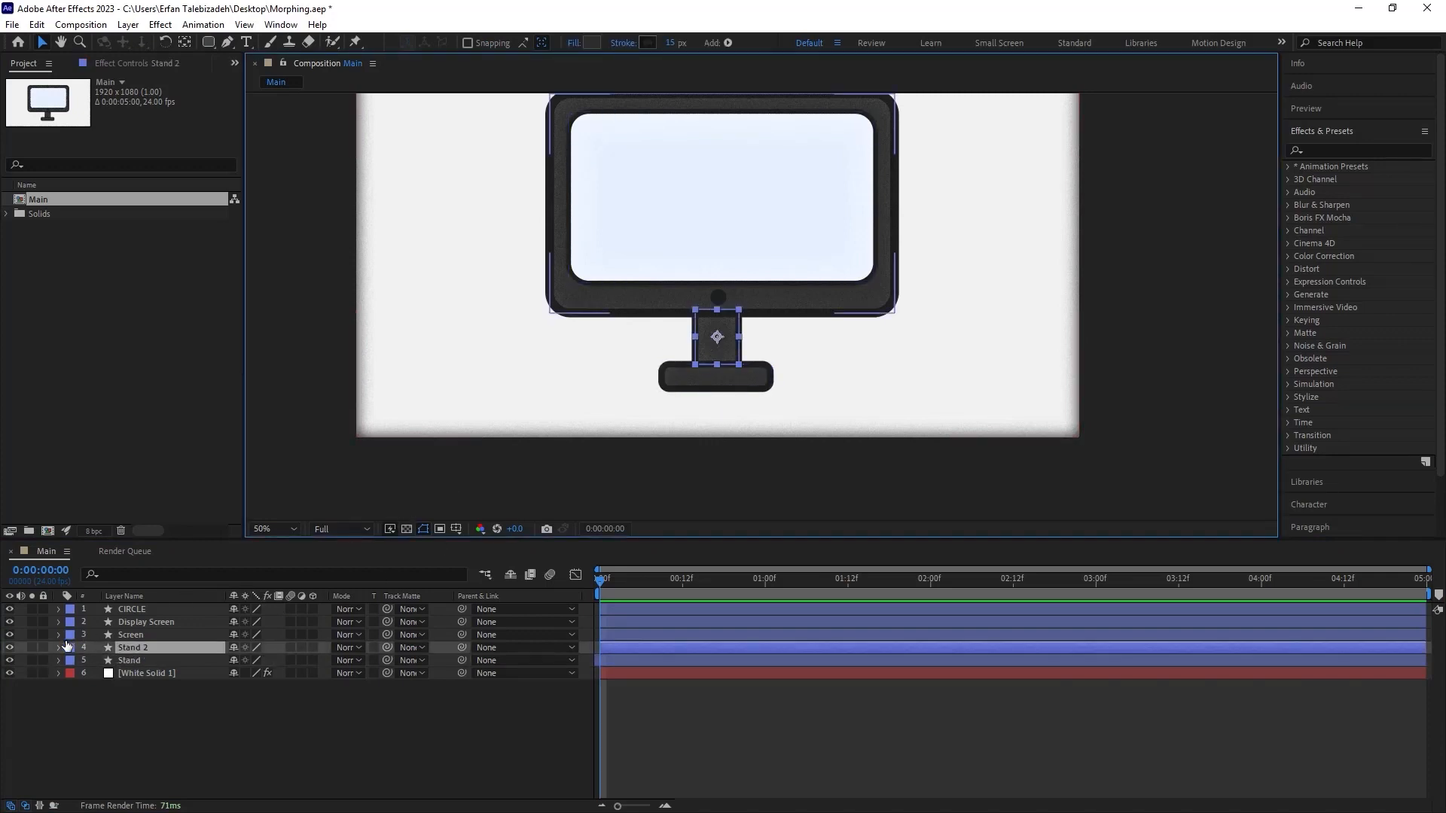
click(58, 647)
click(72, 661)
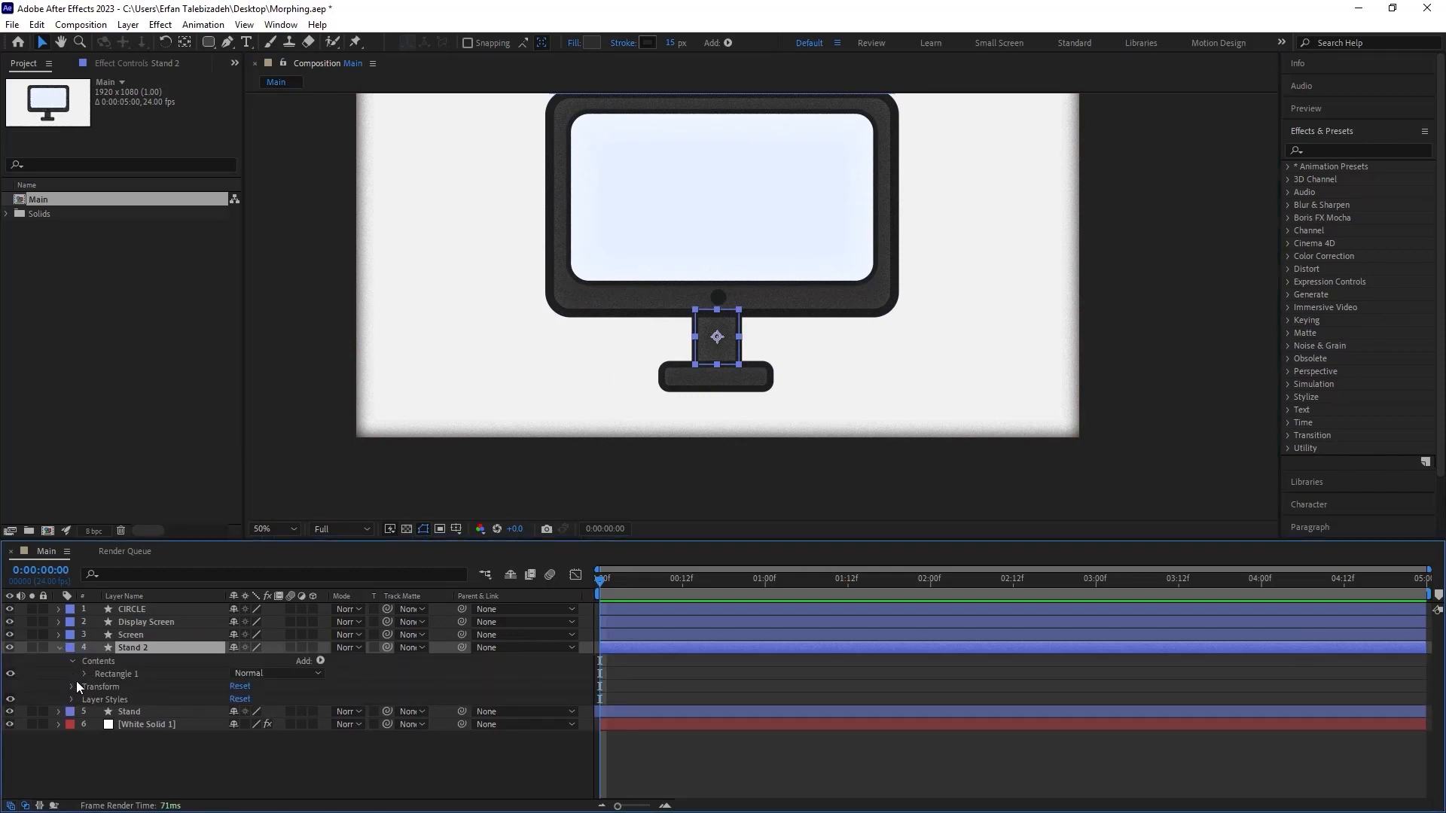
click(75, 681)
click(85, 673)
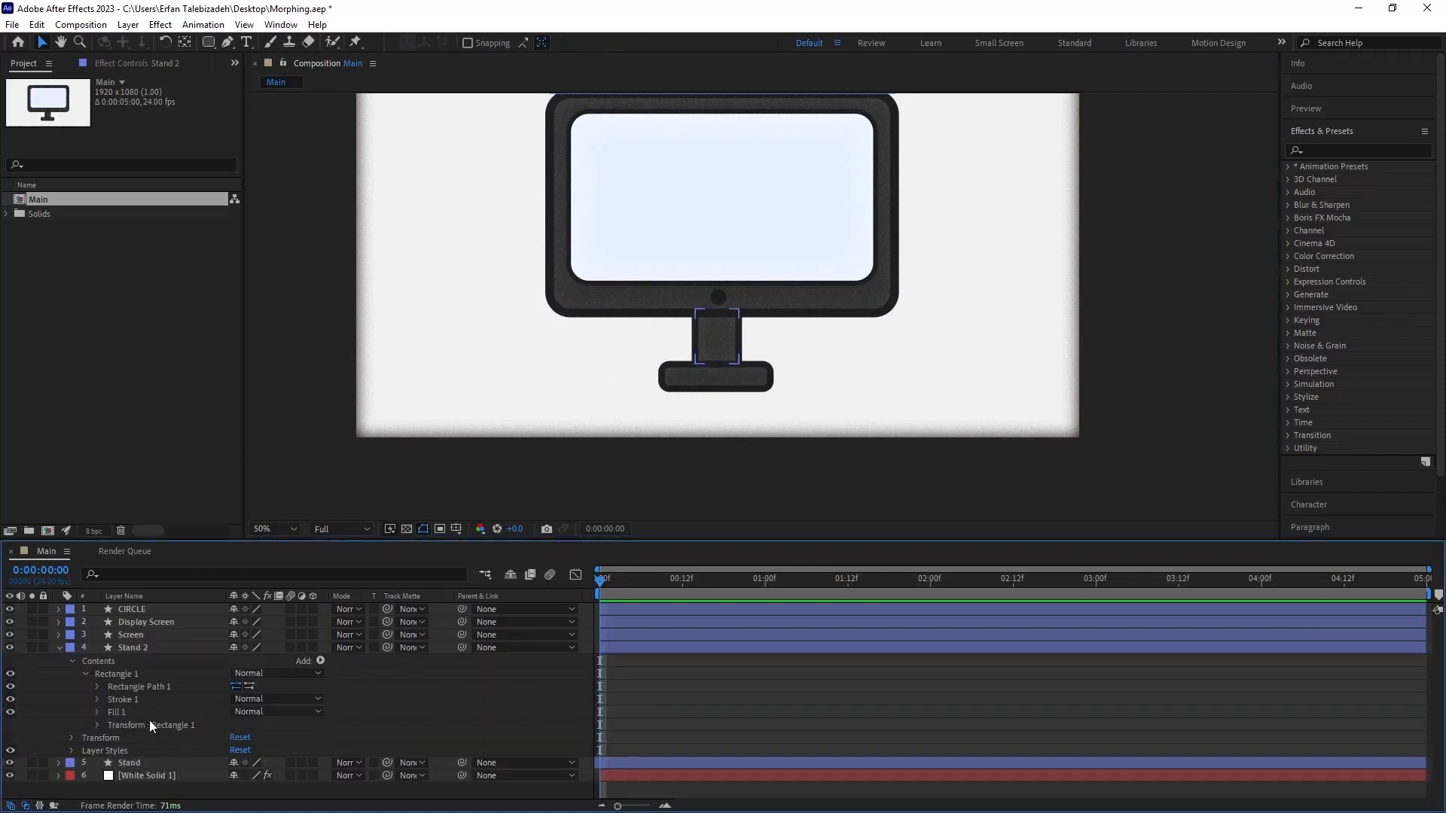
click(97, 687)
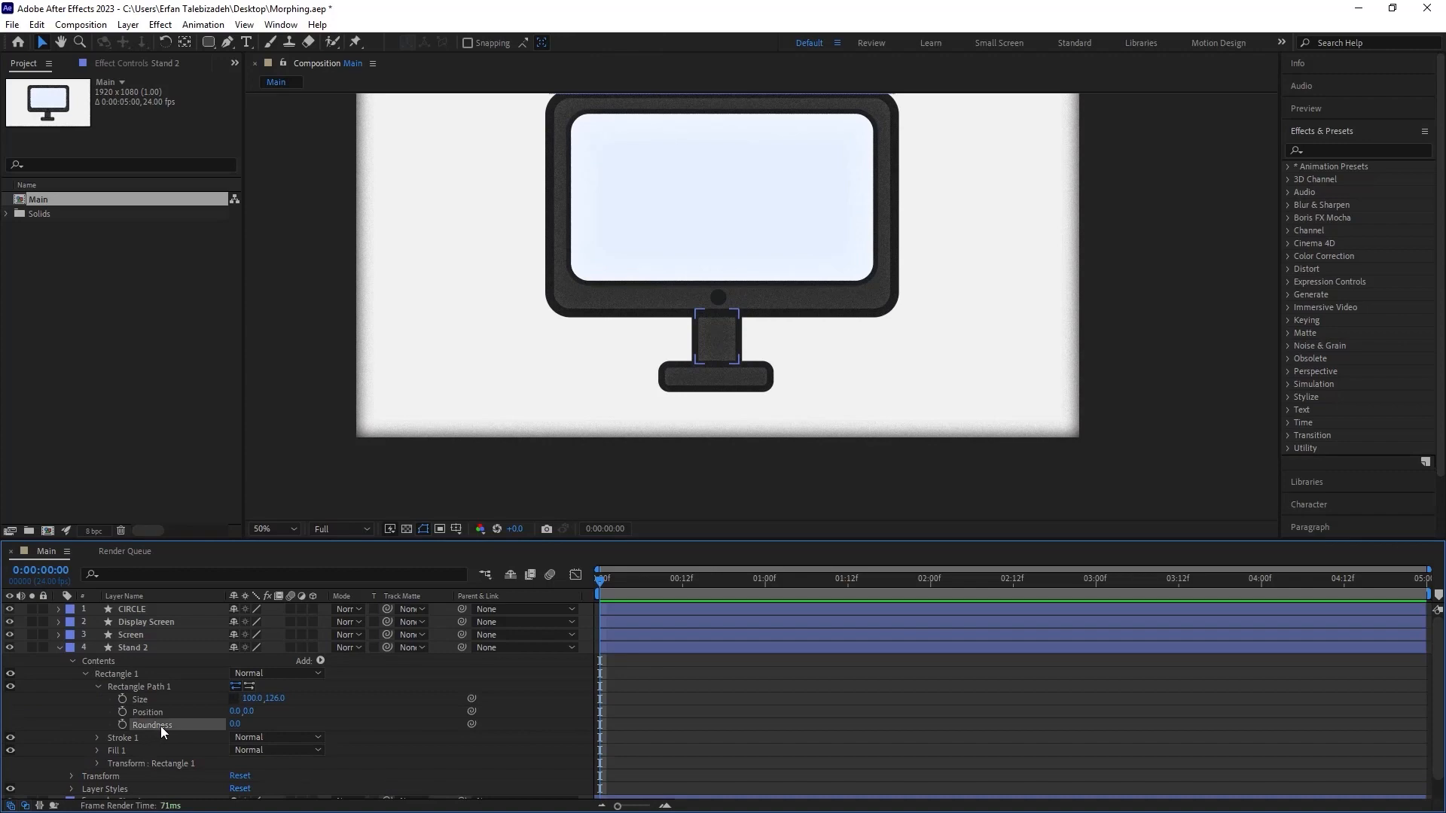
click(160, 726)
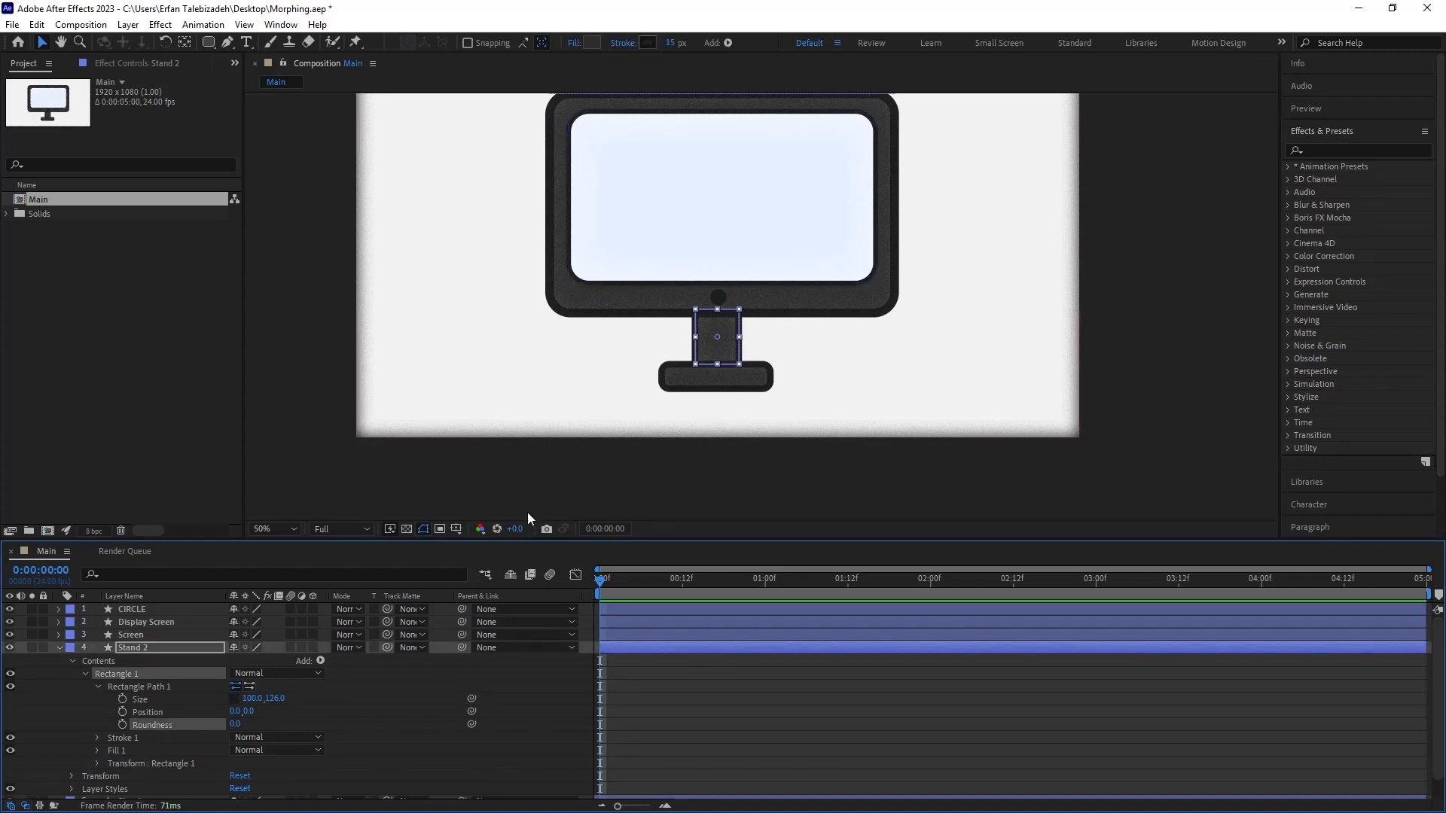
- Try a roundness of 198 on the Stand 2 rectangle, undo it, and collapse the layer
click(235, 724)
text(198)
key(Return)
key(ctrl+z)
click(60, 648)
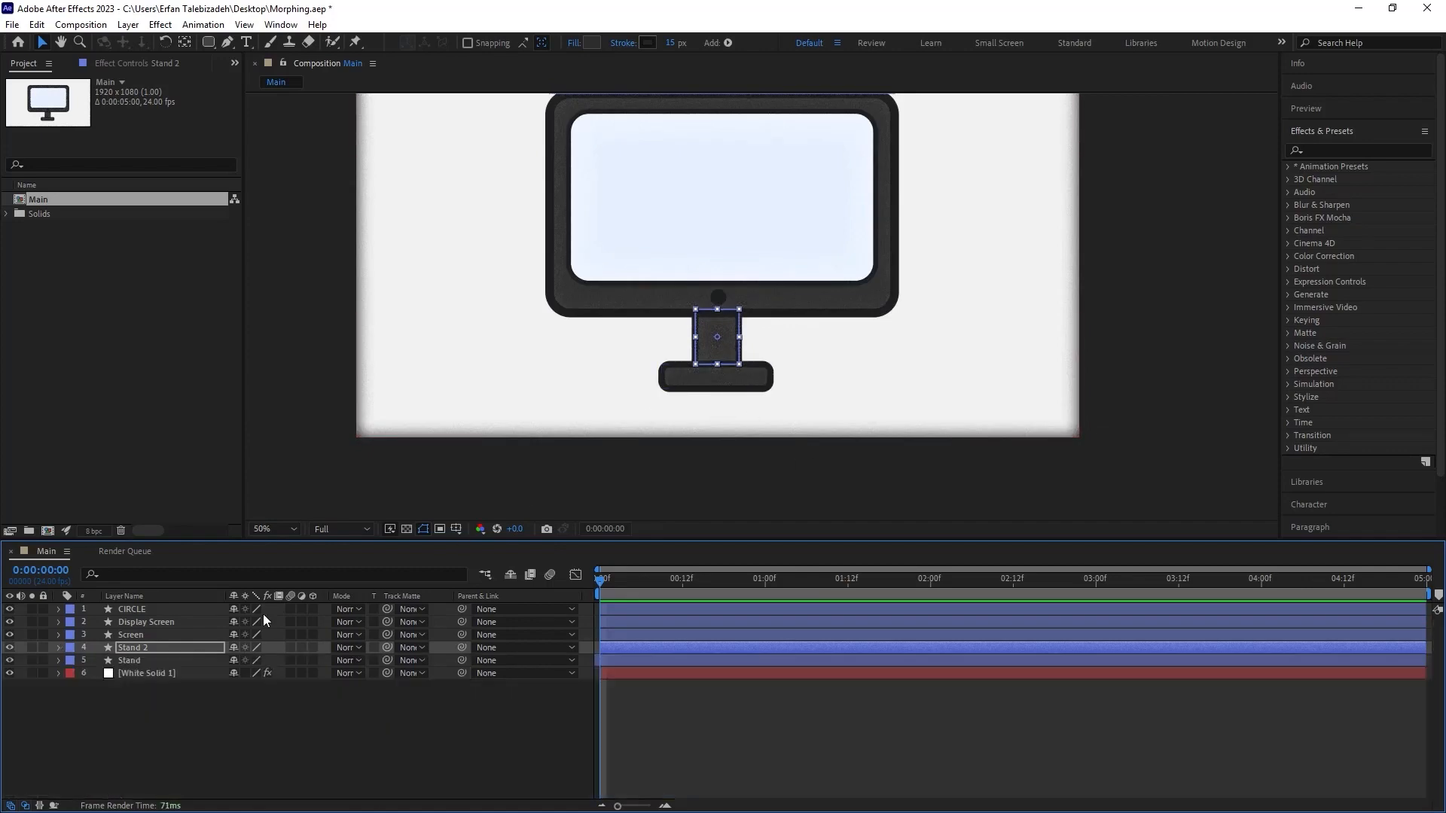
click(367, 688)
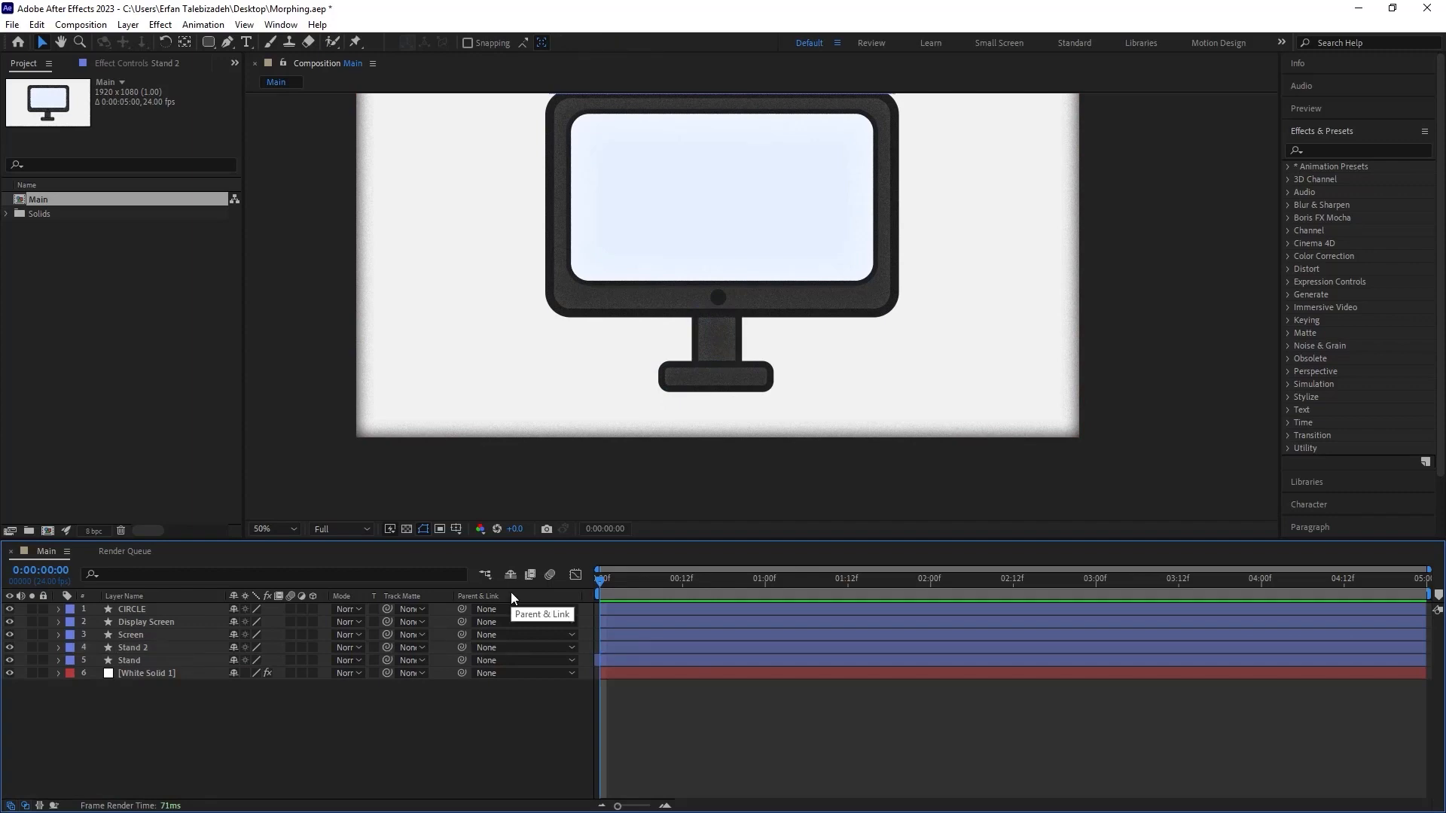
- Add a new null object to the Main composition
key(comma)
key(period)
key(comma)
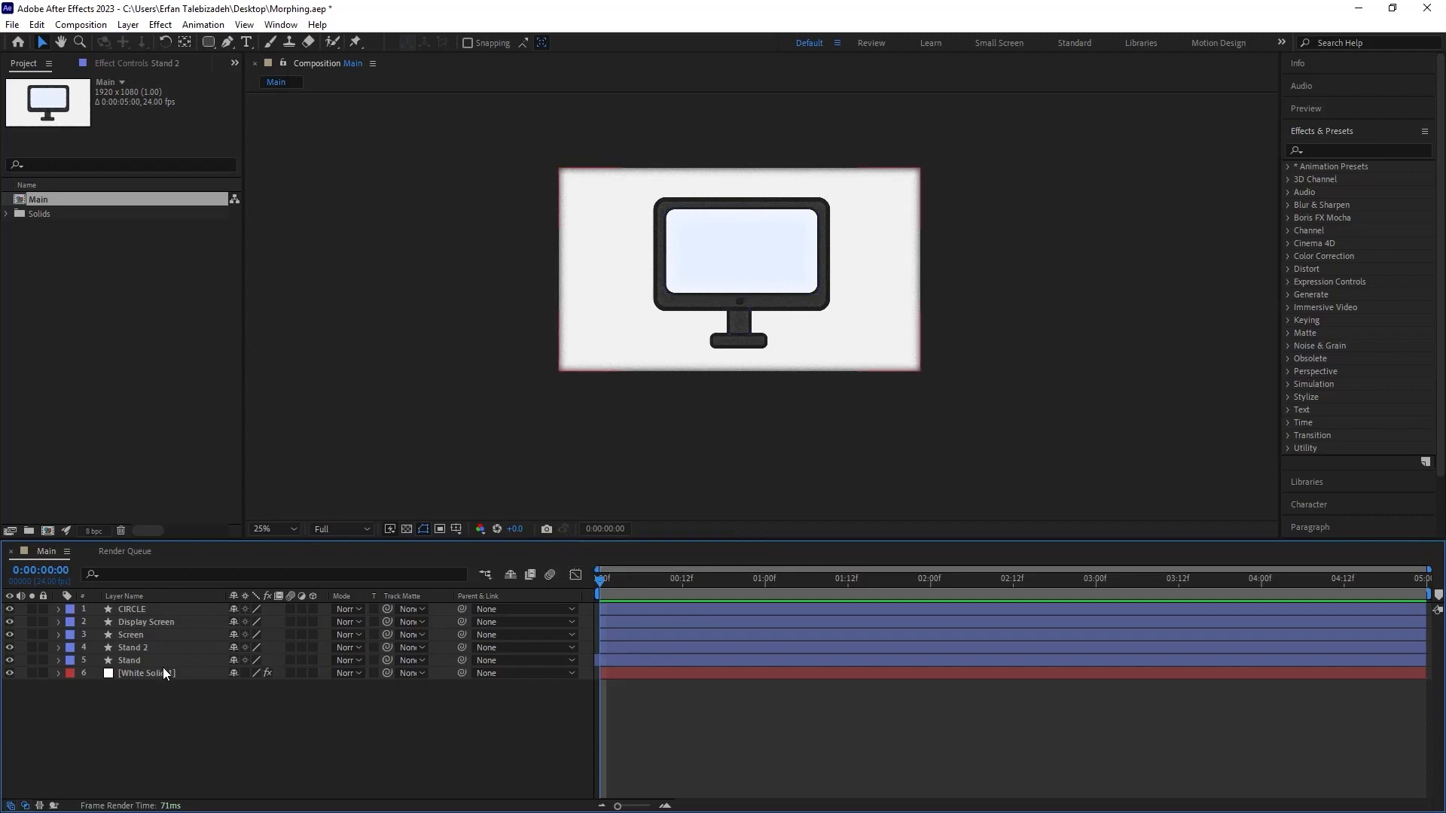
right_click(208, 712)
mouse_move(298, 538)
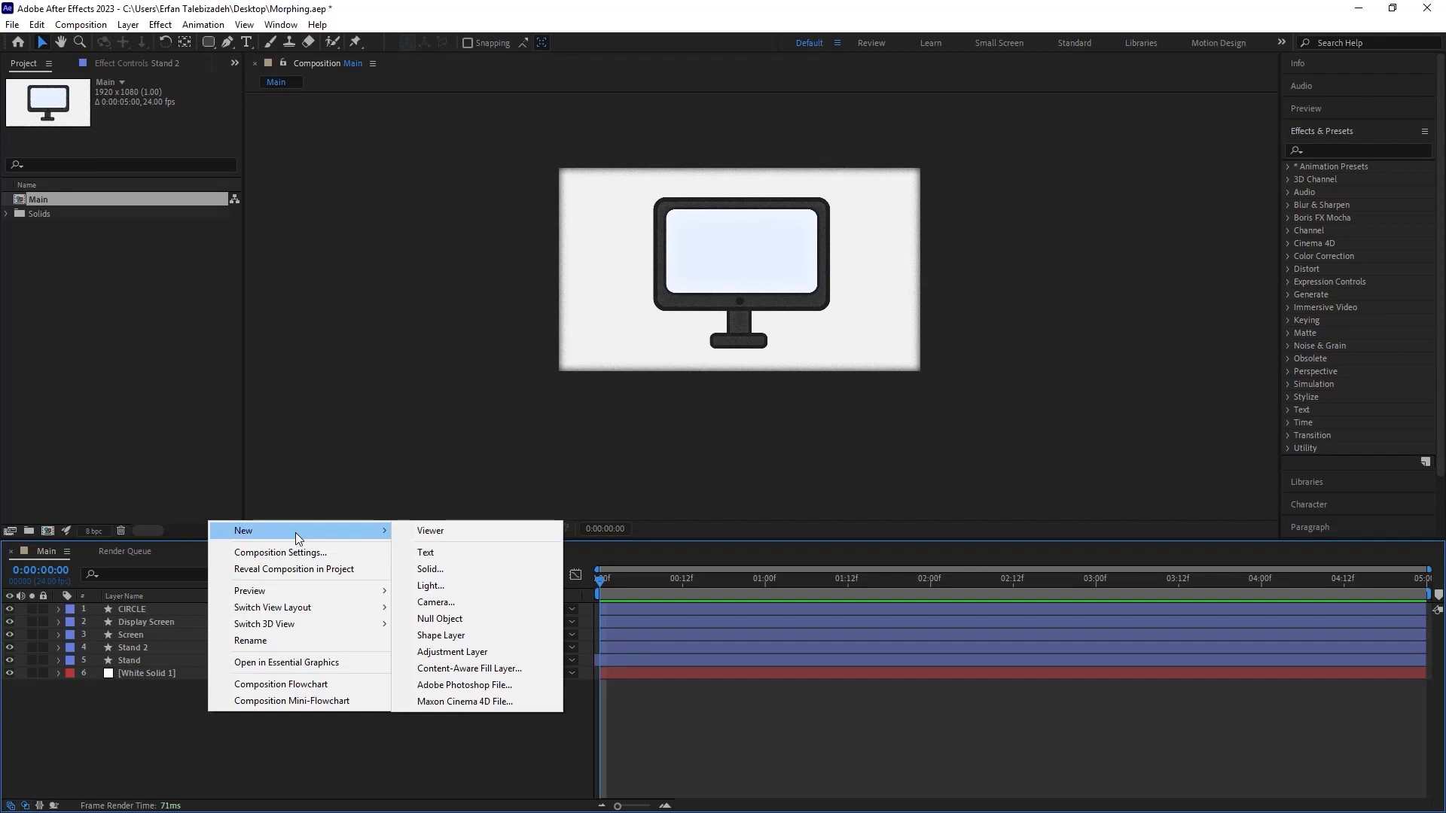
click(444, 619)
- Position the null in the middle of the monitor screen at about 960, 468 and centre its anchor point with Snapping enabled
scroll(725, 244, up, 2)
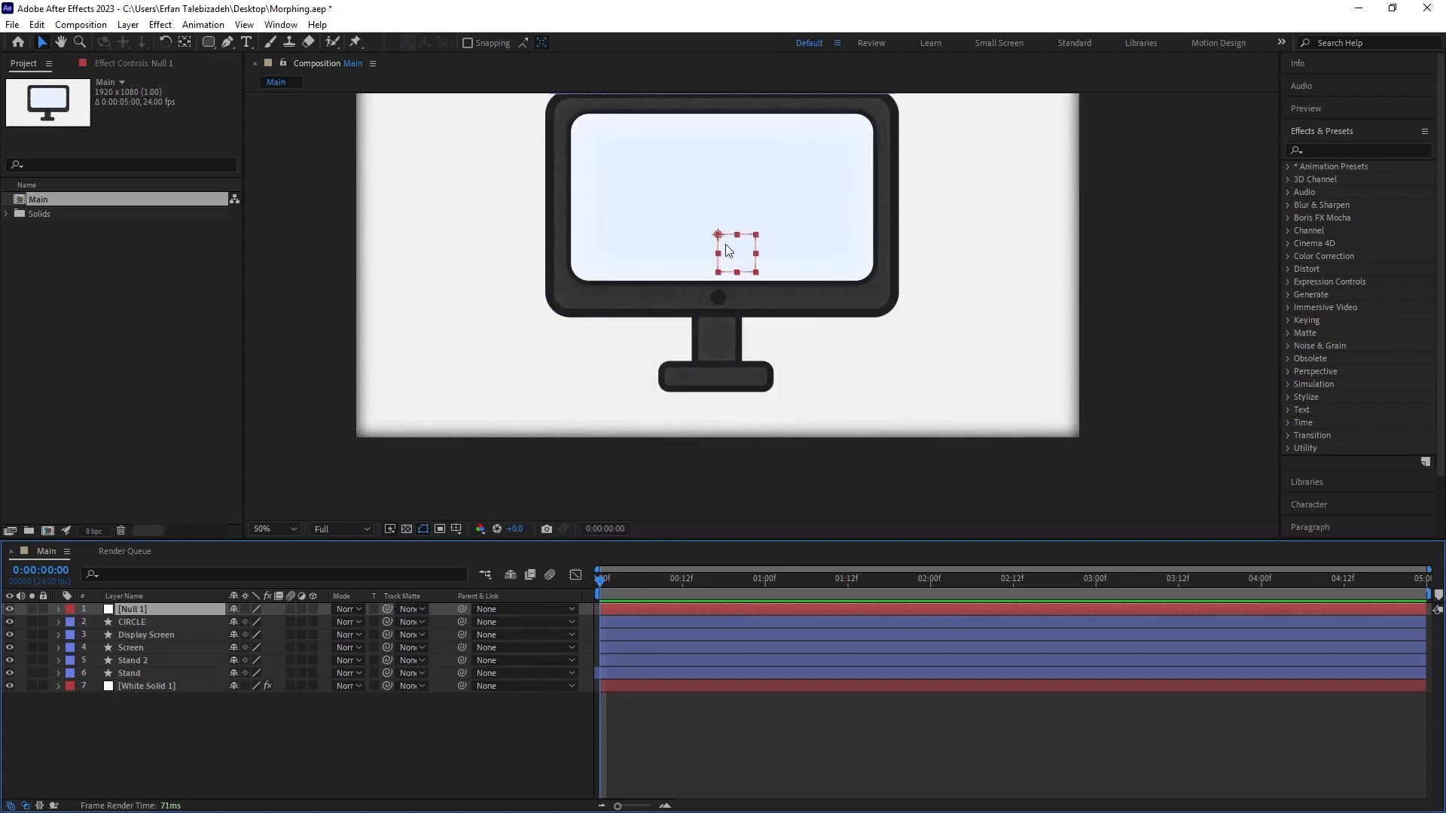
drag(719, 235, 720, 201)
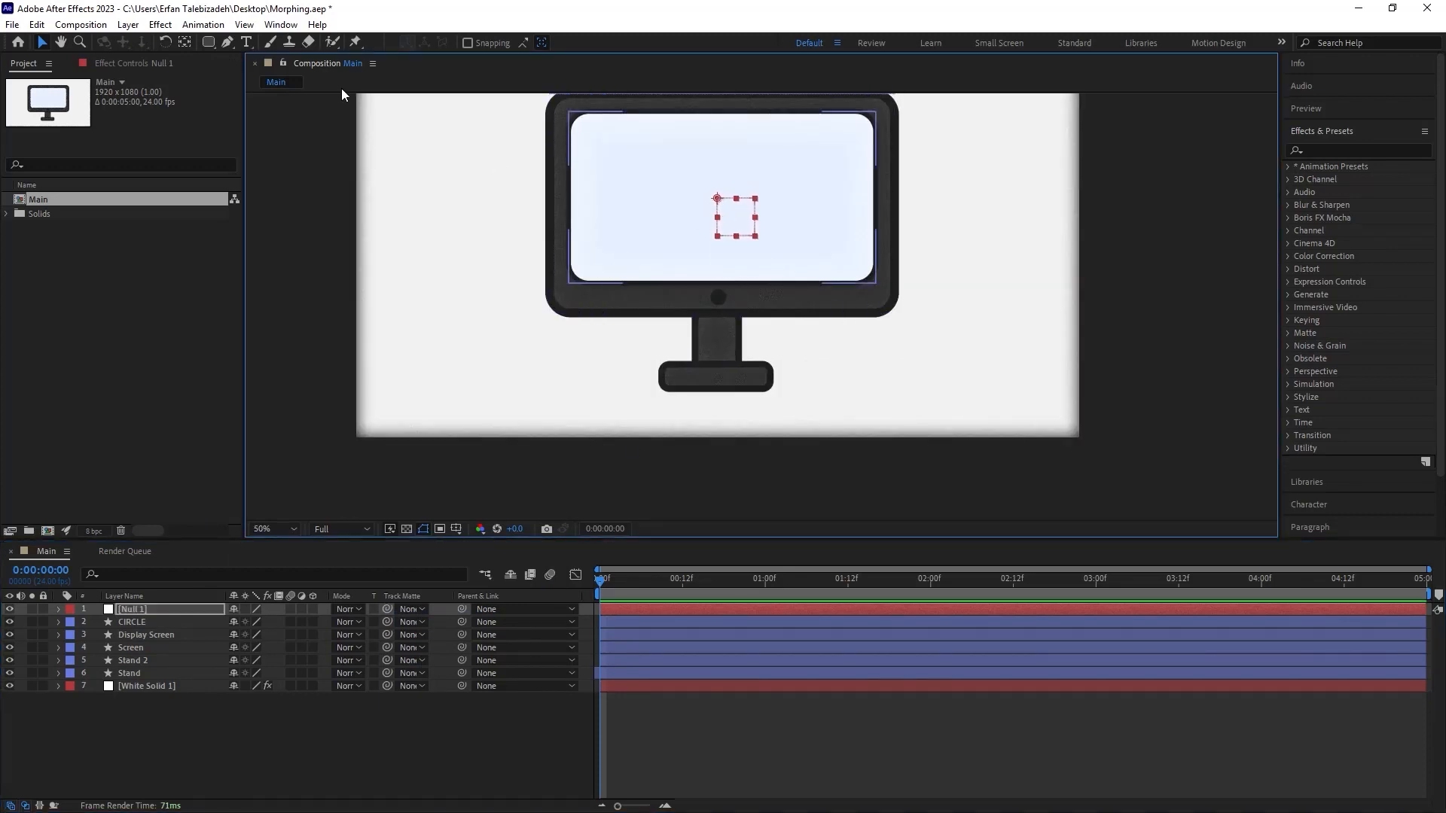
click(184, 42)
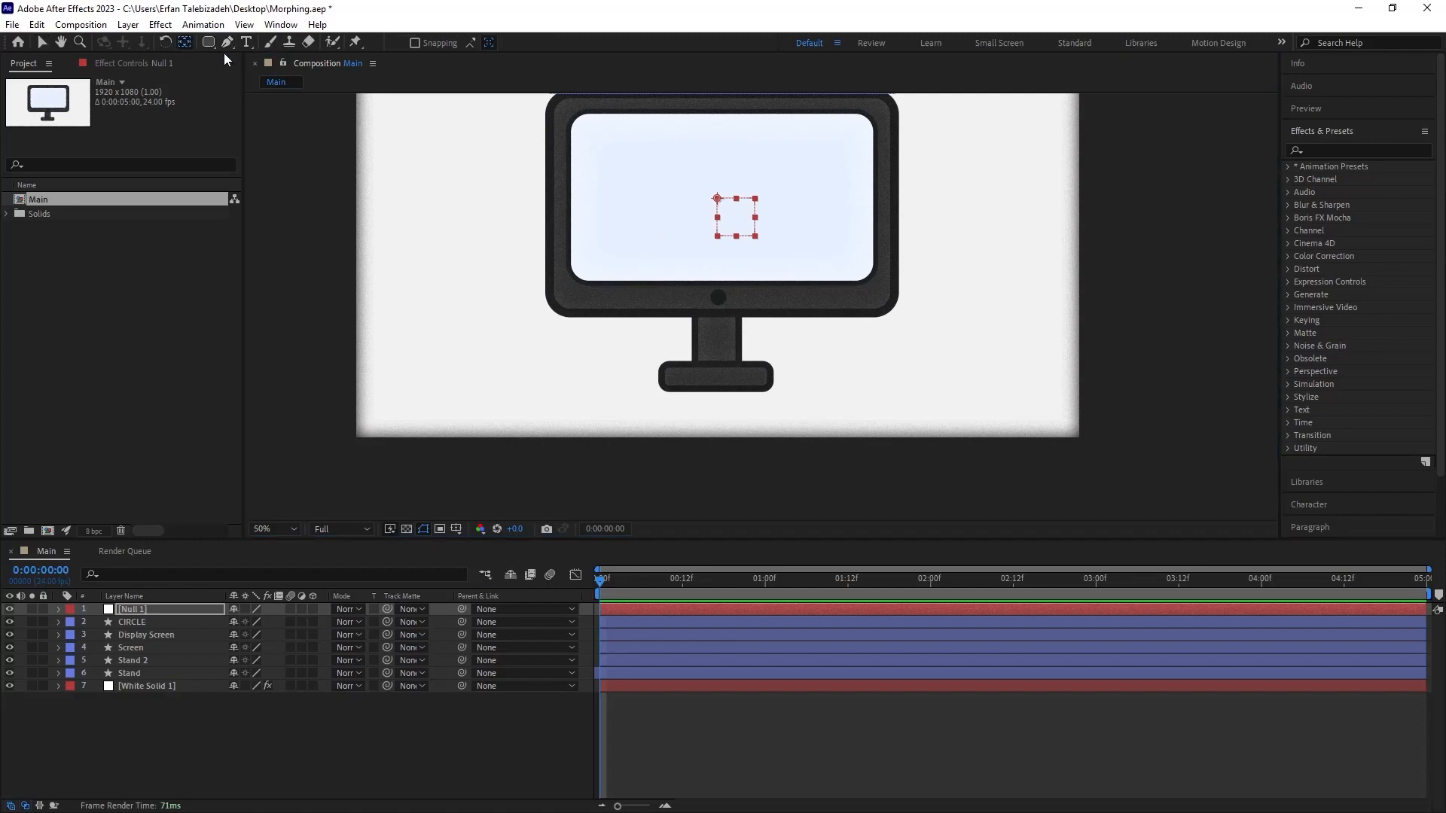
drag(729, 208, 734, 217)
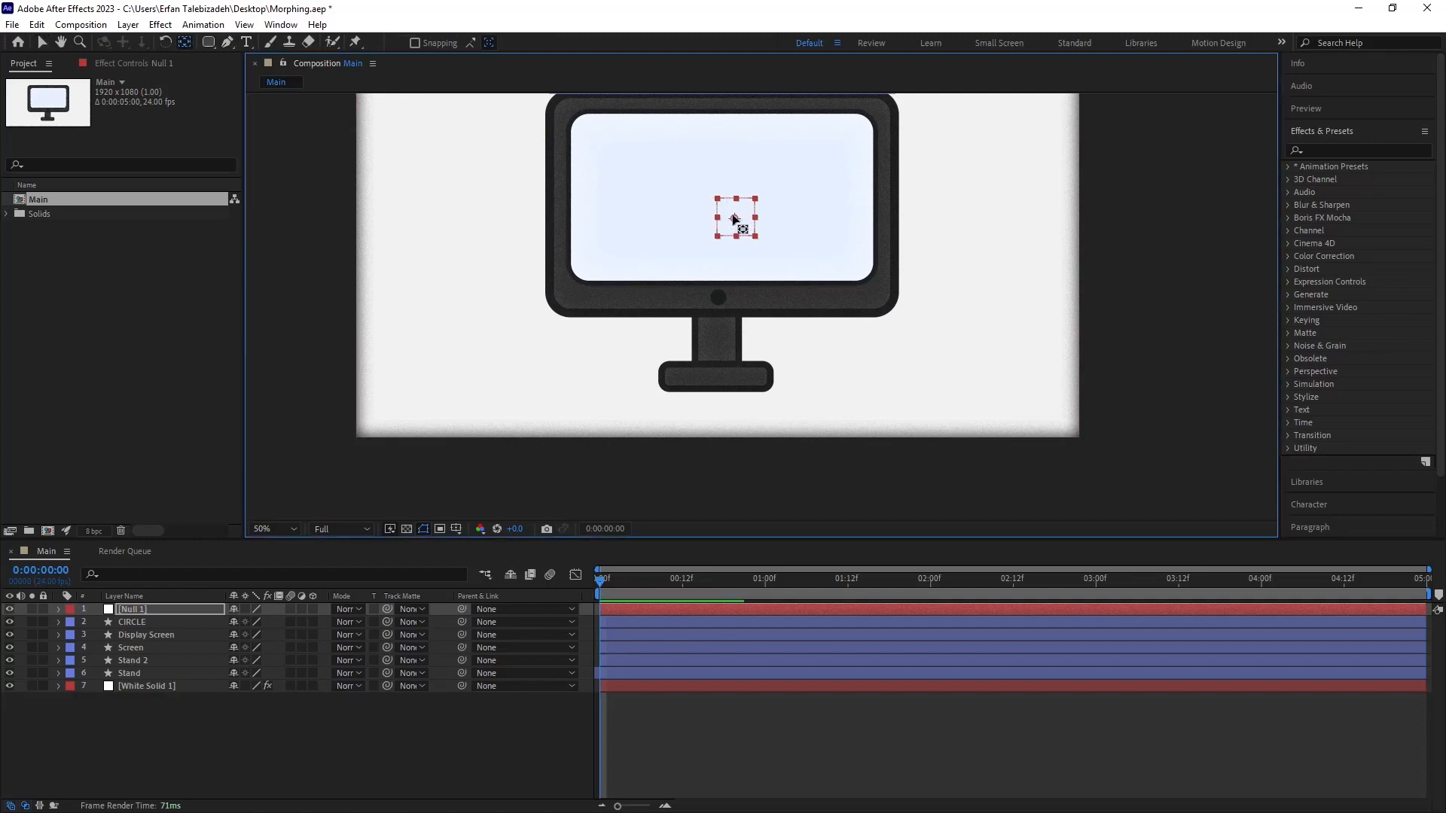
click(415, 43)
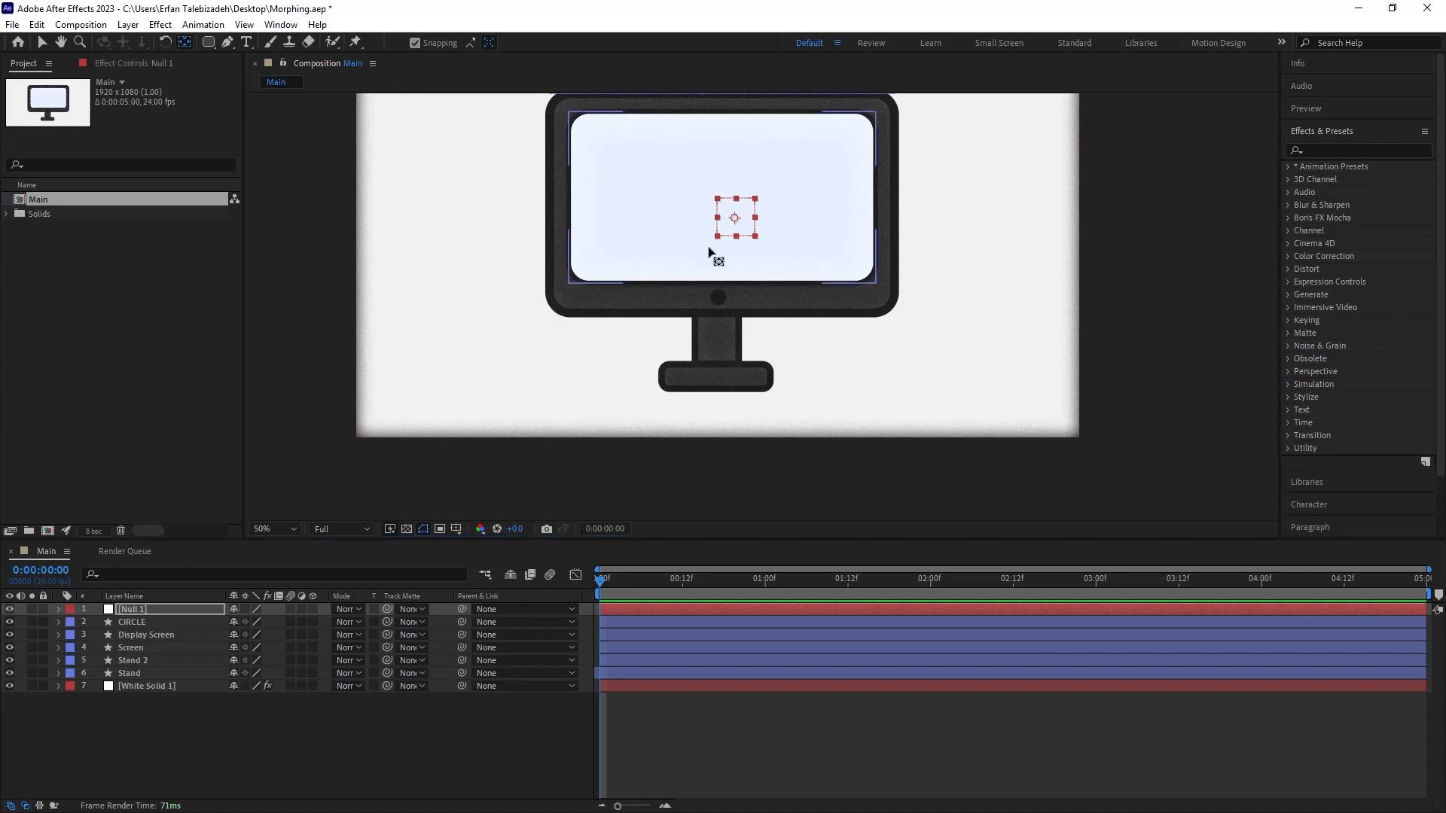
mouse_move(734, 218)
mouse_down()
mouse_move(715, 199)
mouse_move(736, 216)
mouse_move(742, 200)
mouse_move(740, 225)
mouse_move(725, 216)
mouse_up()
click(42, 42)
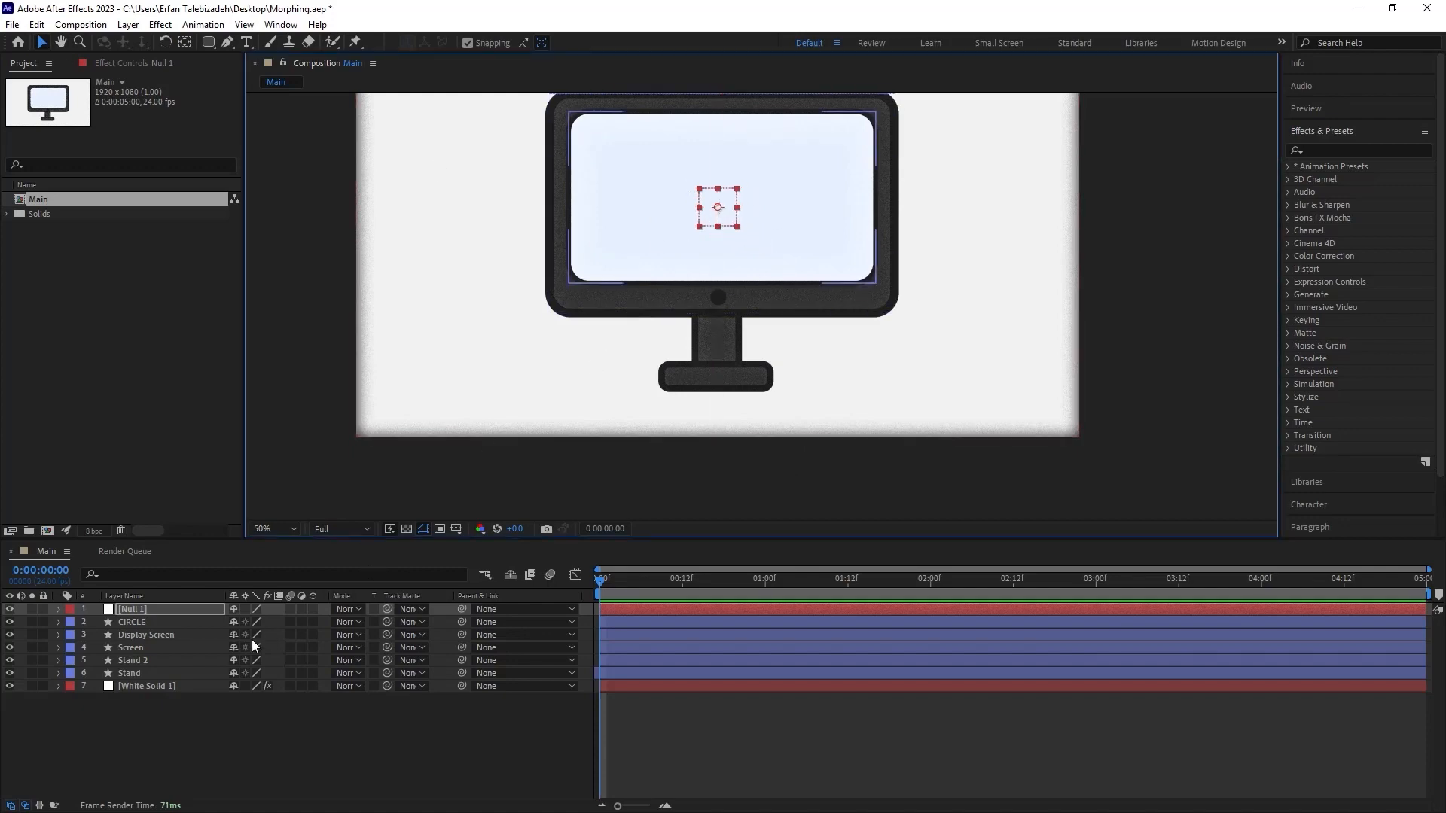
- Parent the CIRCLE, Display Screen, Screen, Stand 2 and Stand layers to Null 1
click(197, 762)
click(147, 624)
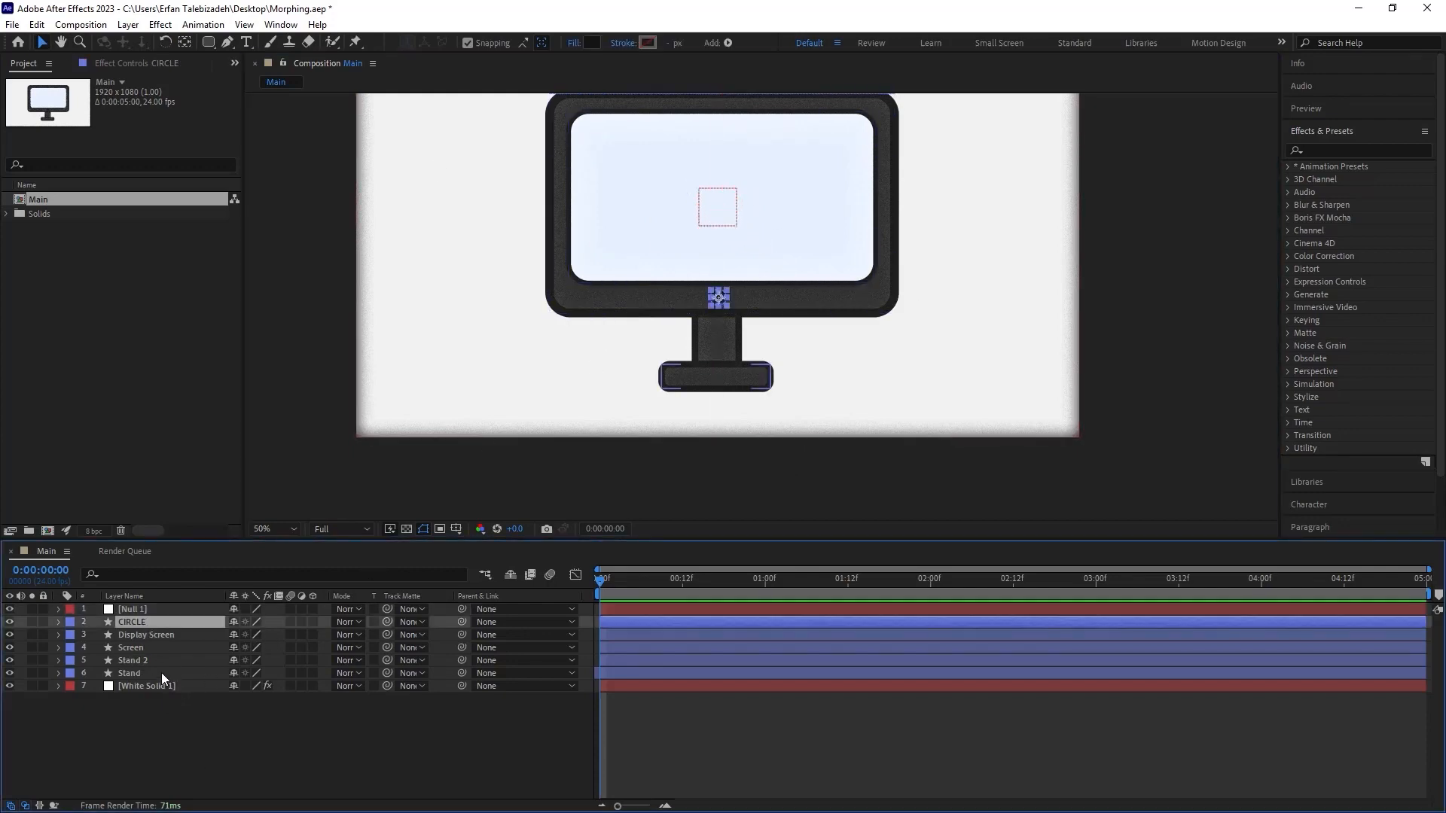
shift+click(161, 672)
drag(463, 621, 151, 613)
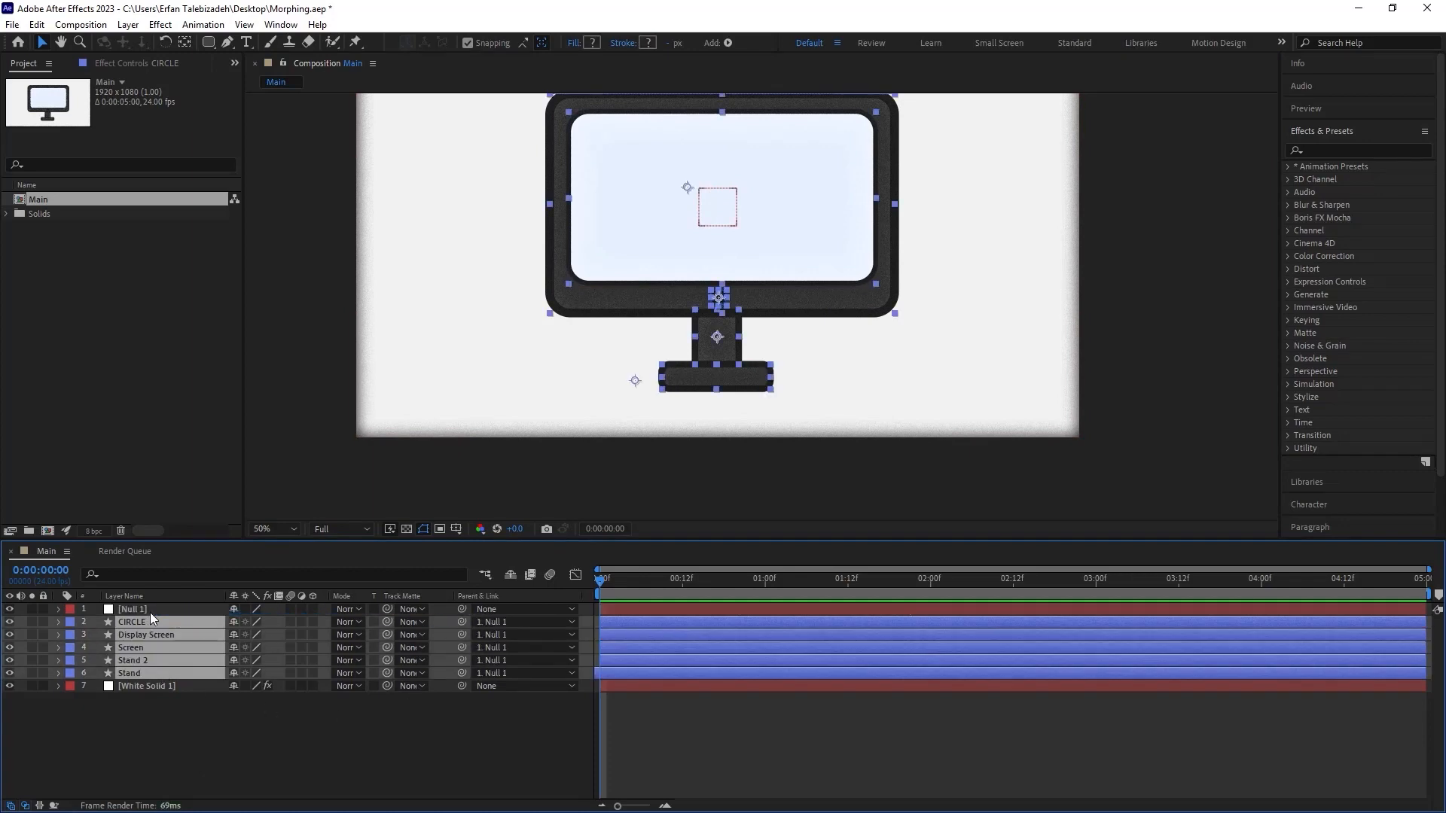
click(219, 752)
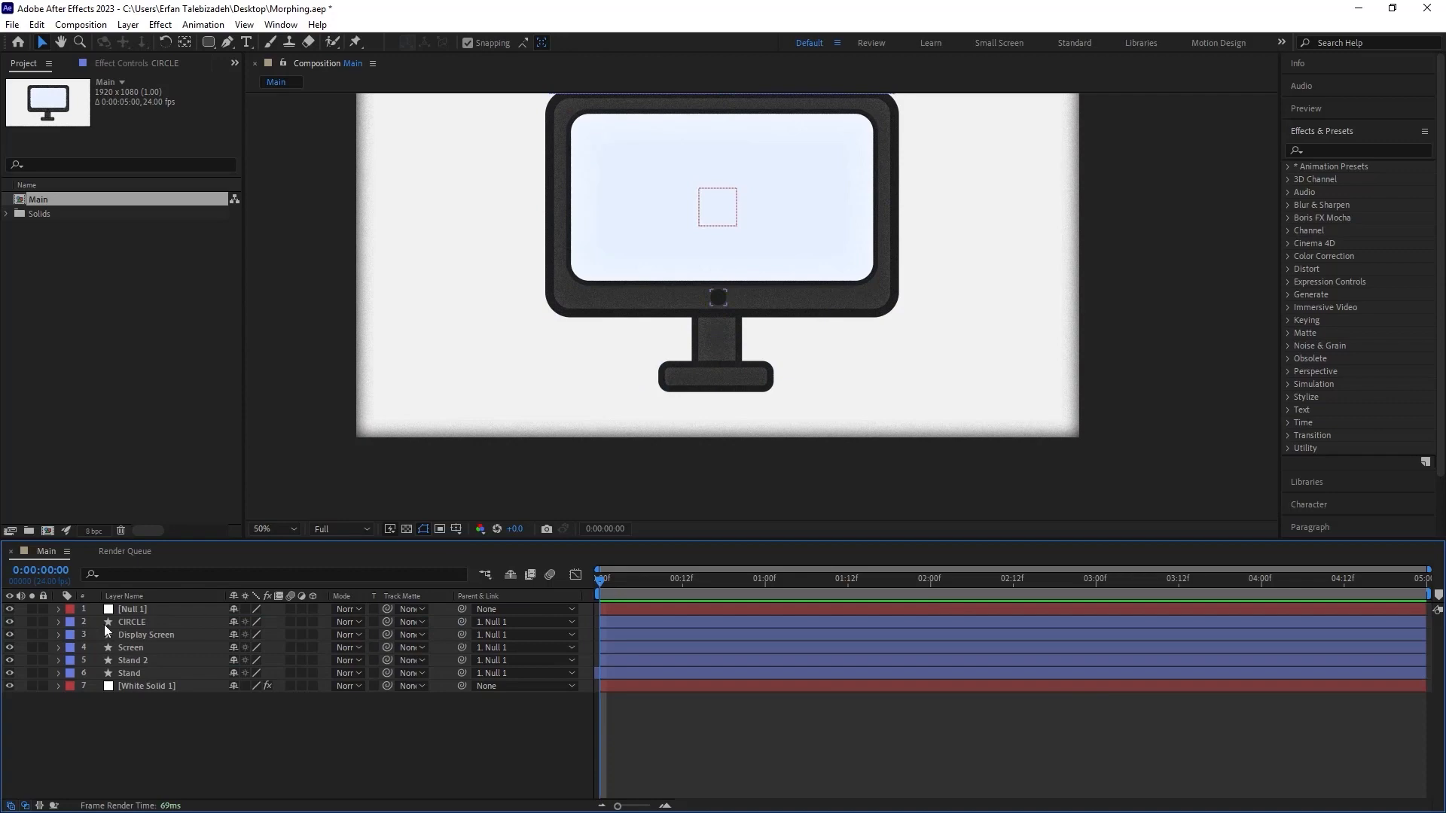
- Add Position keyframes to Null 1 at 0:00:00:00 and 0:00:00:03
click(139, 613)
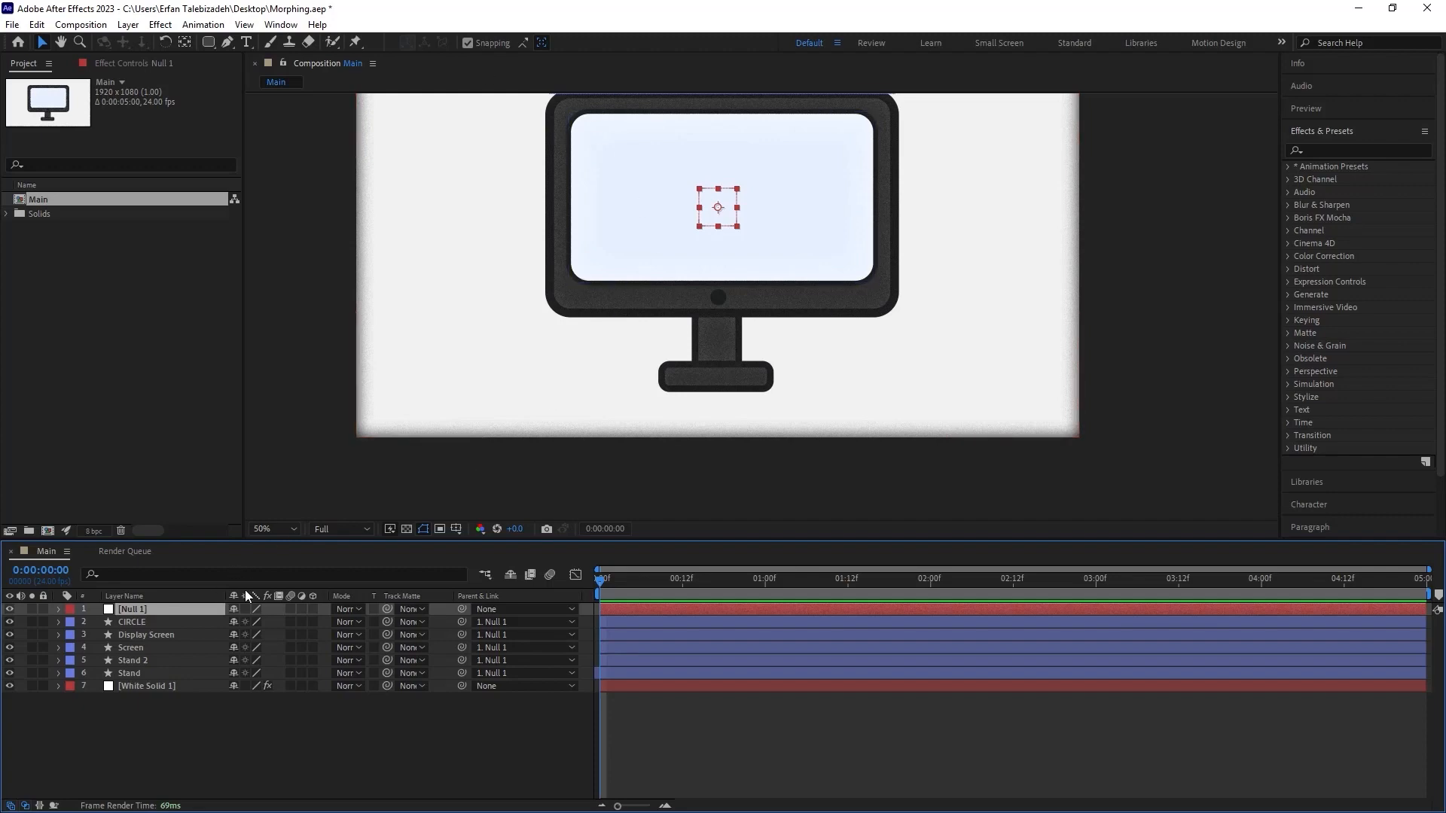
key(p)
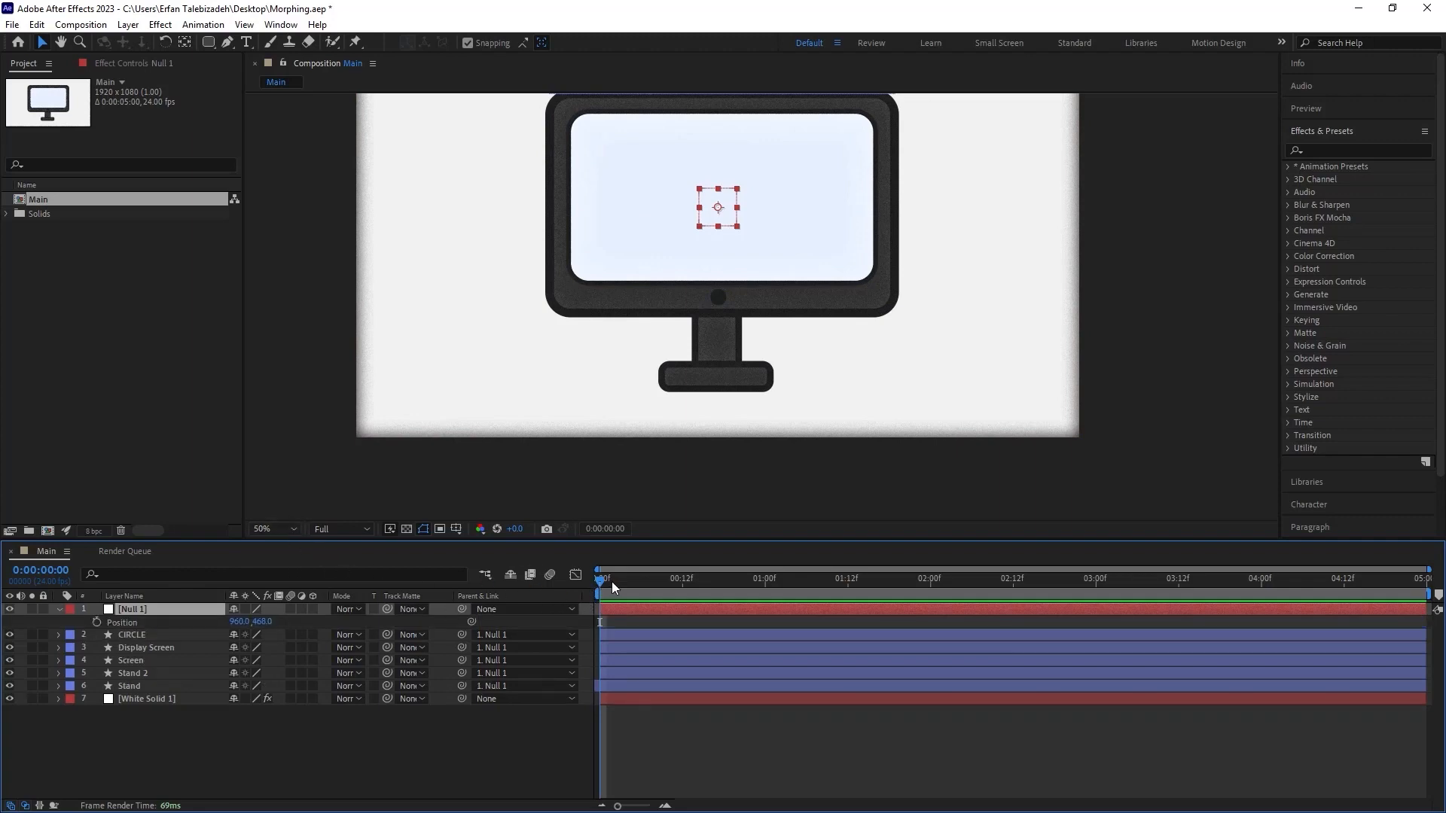
click(97, 622)
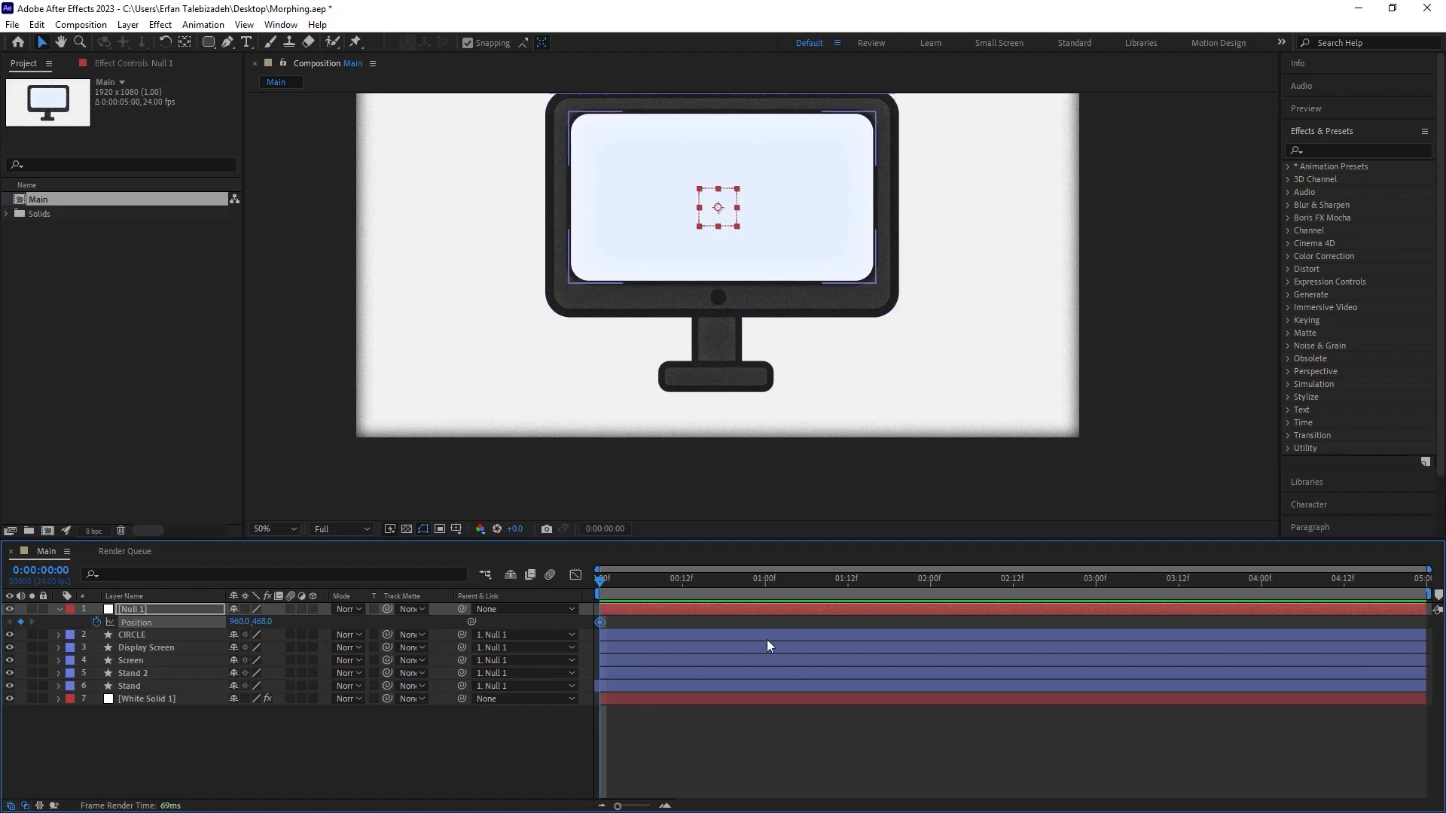
drag(604, 587, 623, 597)
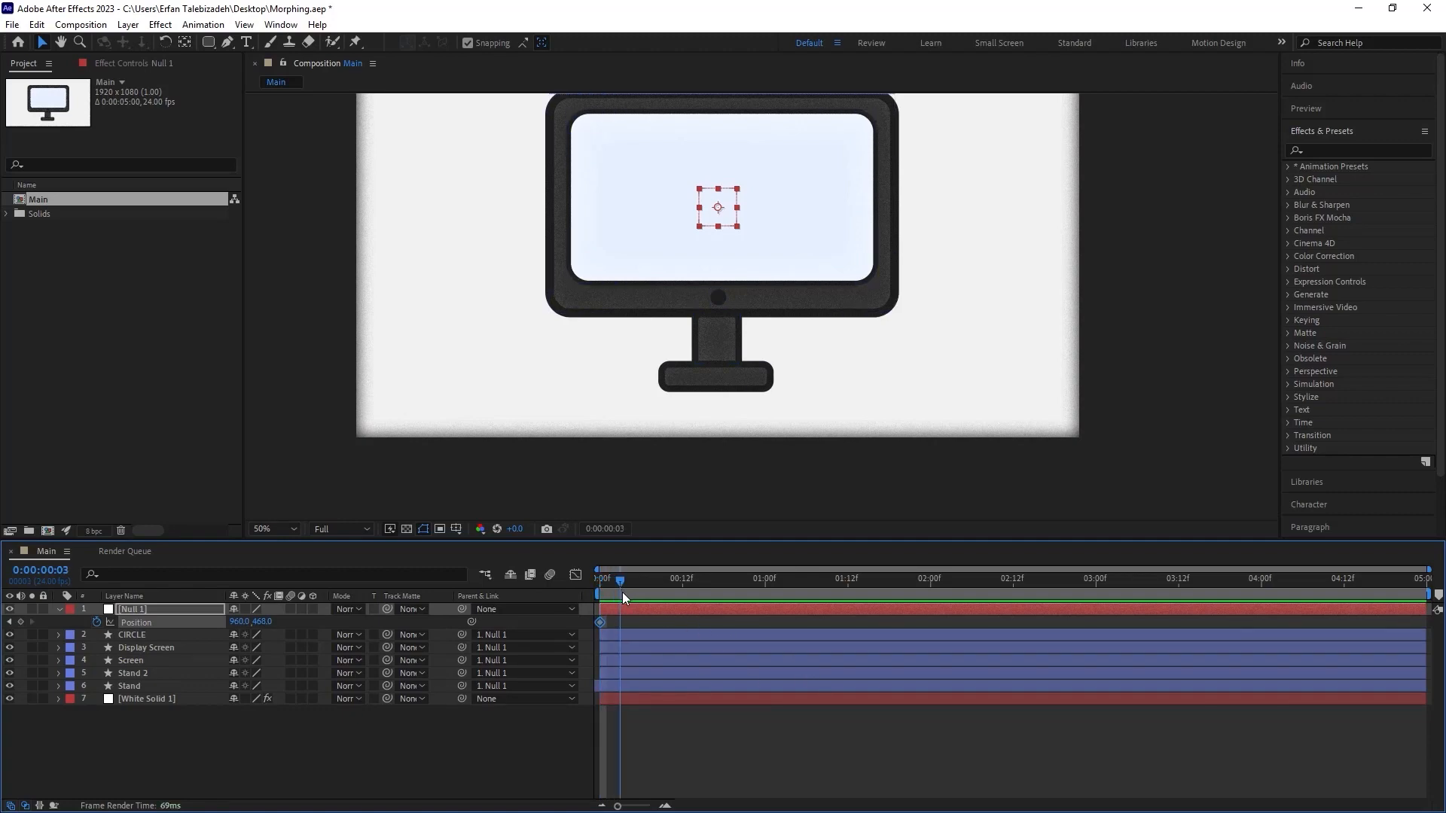
click(20, 622)
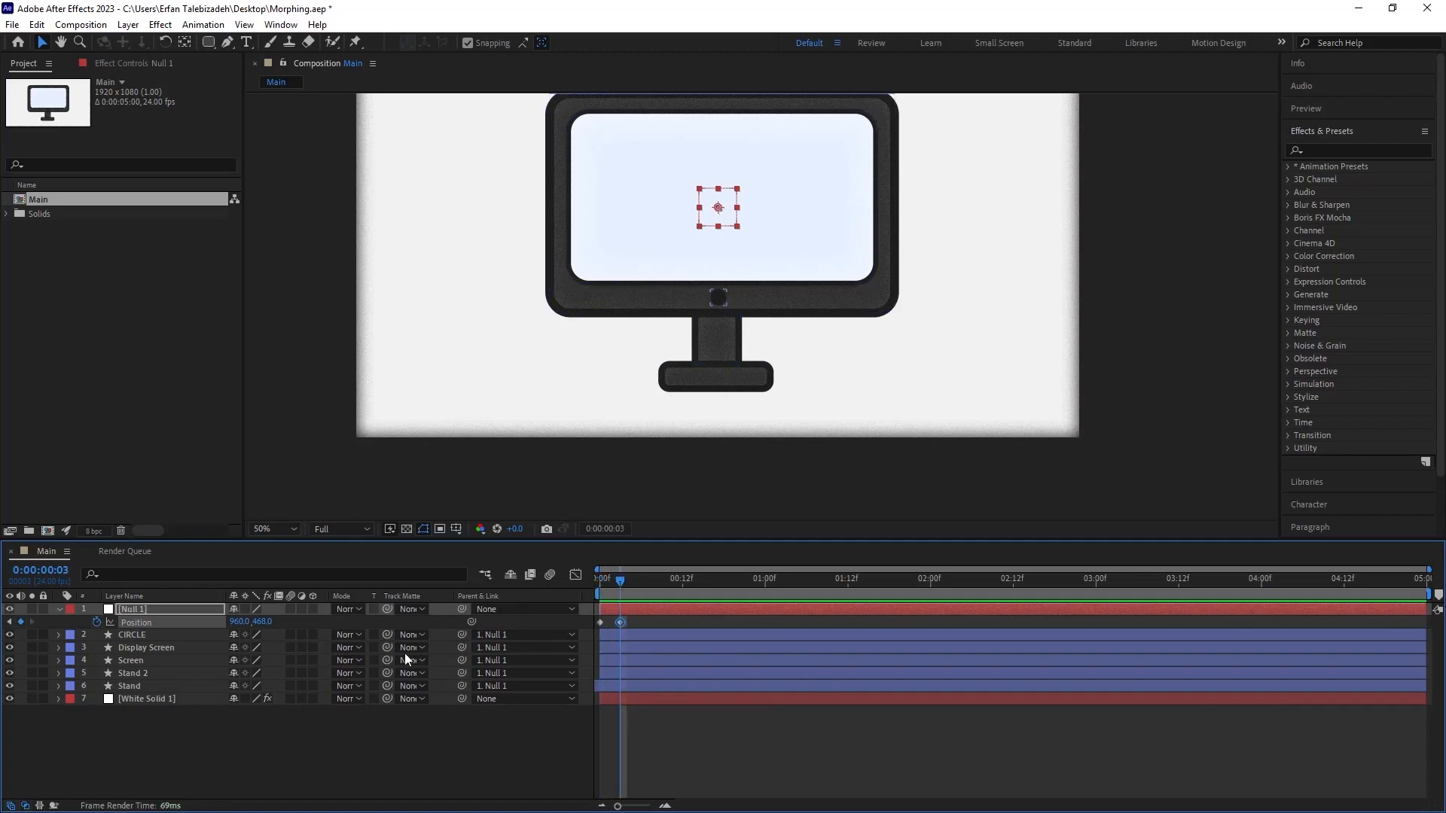
- Add a Position keyframe to Null 1 at 0:00:00:10 and lower the null to 960, 508
drag(628, 581, 667, 594)
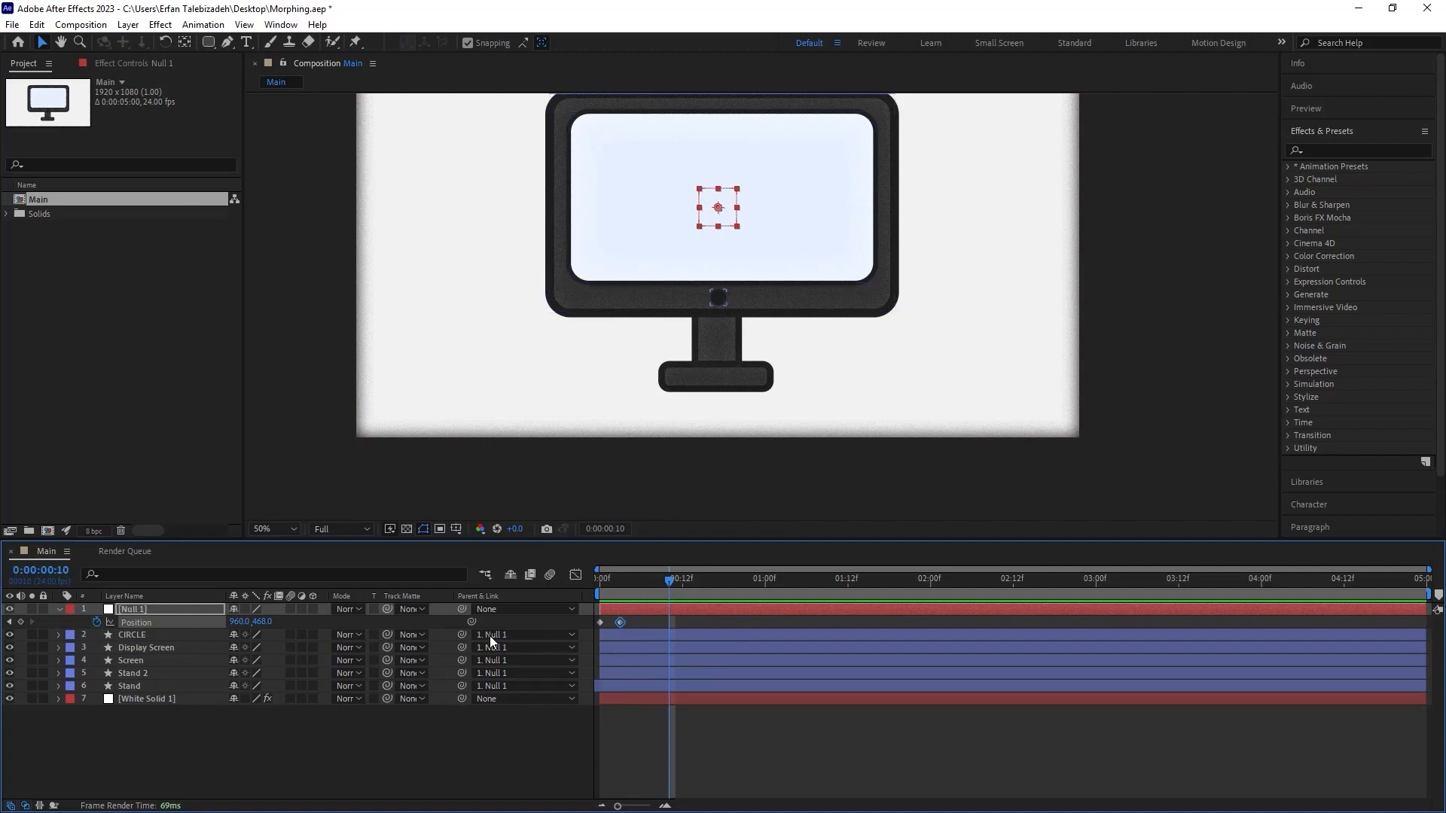
click(20, 622)
mouse_move(665, 585)
mouse_down()
mouse_move(584, 594)
mouse_move(666, 608)
mouse_up()
key(shift+Down)
key(shift+Down)
key(shift+Down)
key(shift+Down)
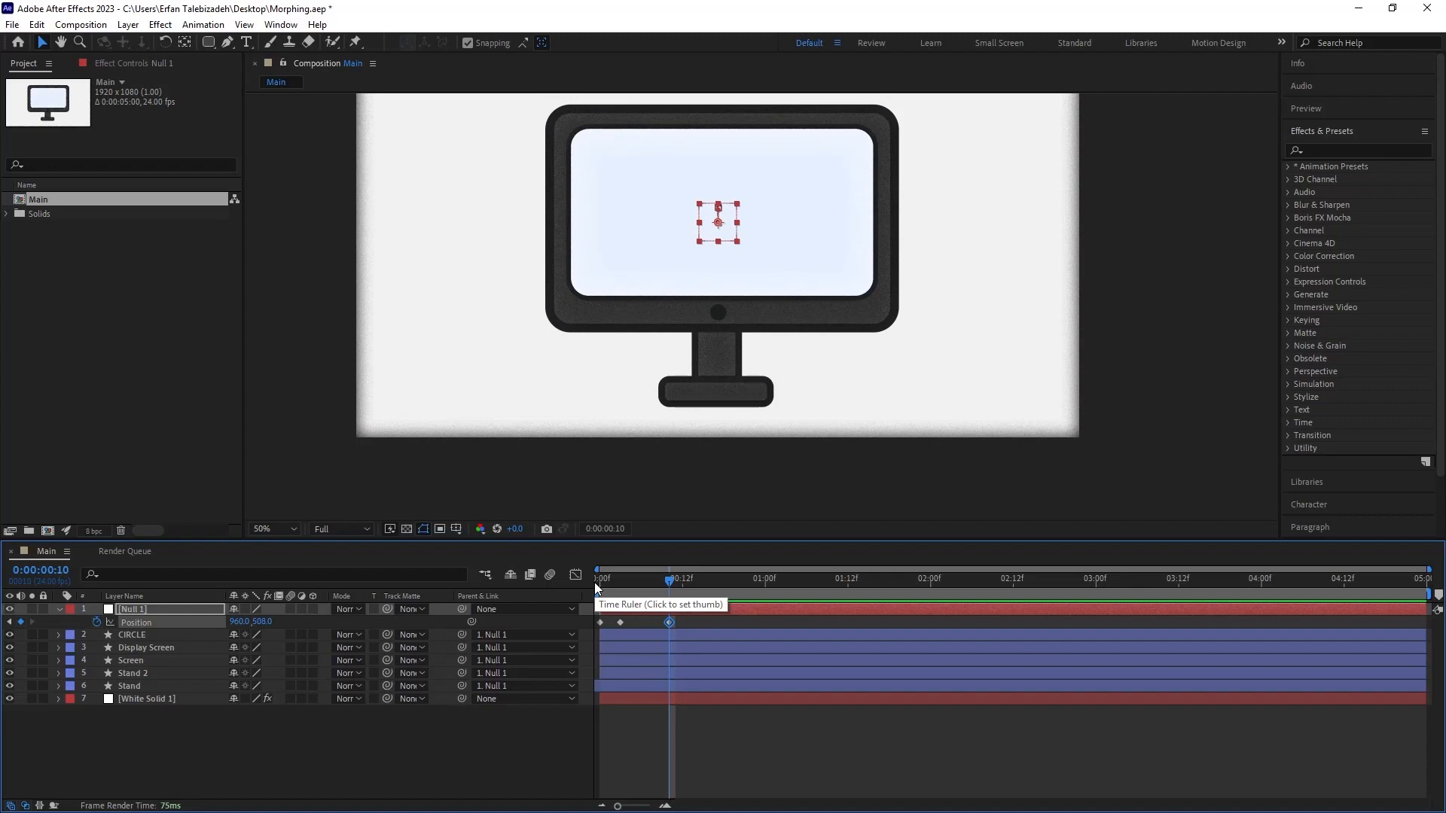
- Raise Null 1 to 960, 450 on its 0:00:00:03 Position keyframe and preview the movement from the start
drag(669, 585, 617, 597)
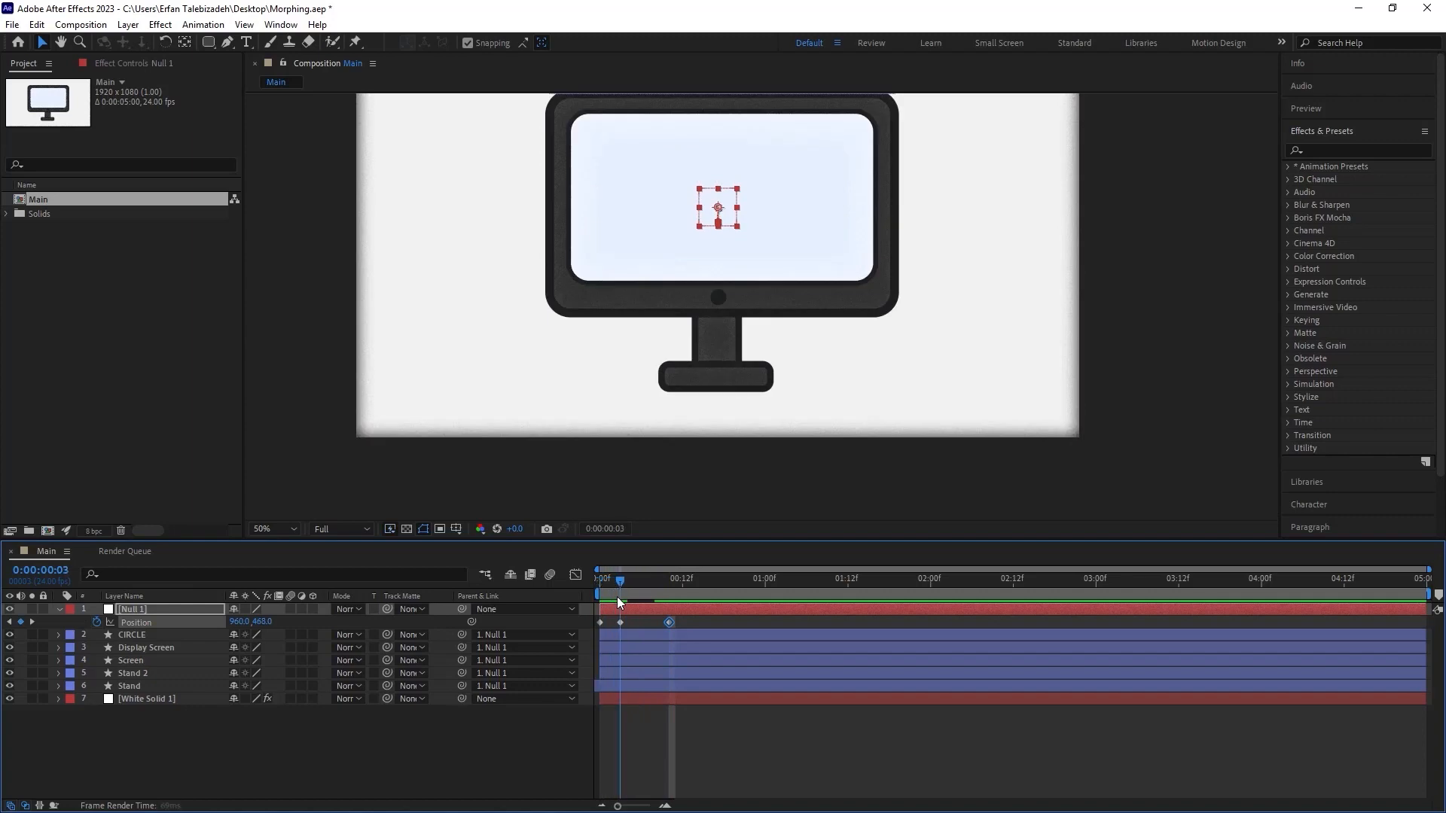
key(Up)
key(Up)
key(Up)
key(Up)
key(Up)
key(Up)
key(Up)
key(Up)
key(Up)
key(Up)
key(Up)
key(Up)
key(Up)
key(Up)
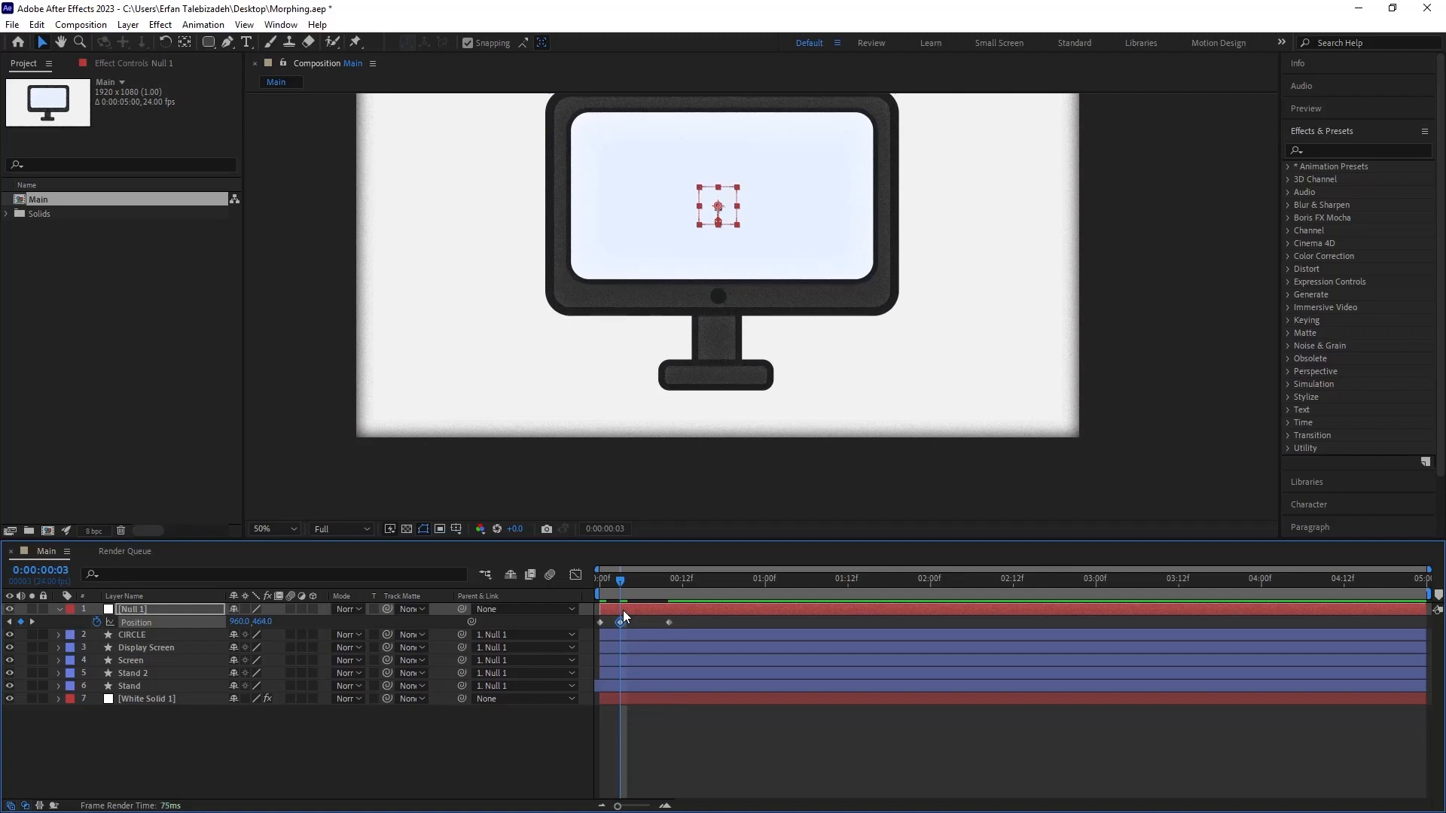
key(Up)
key(Up)
key(Up)
key(Up)
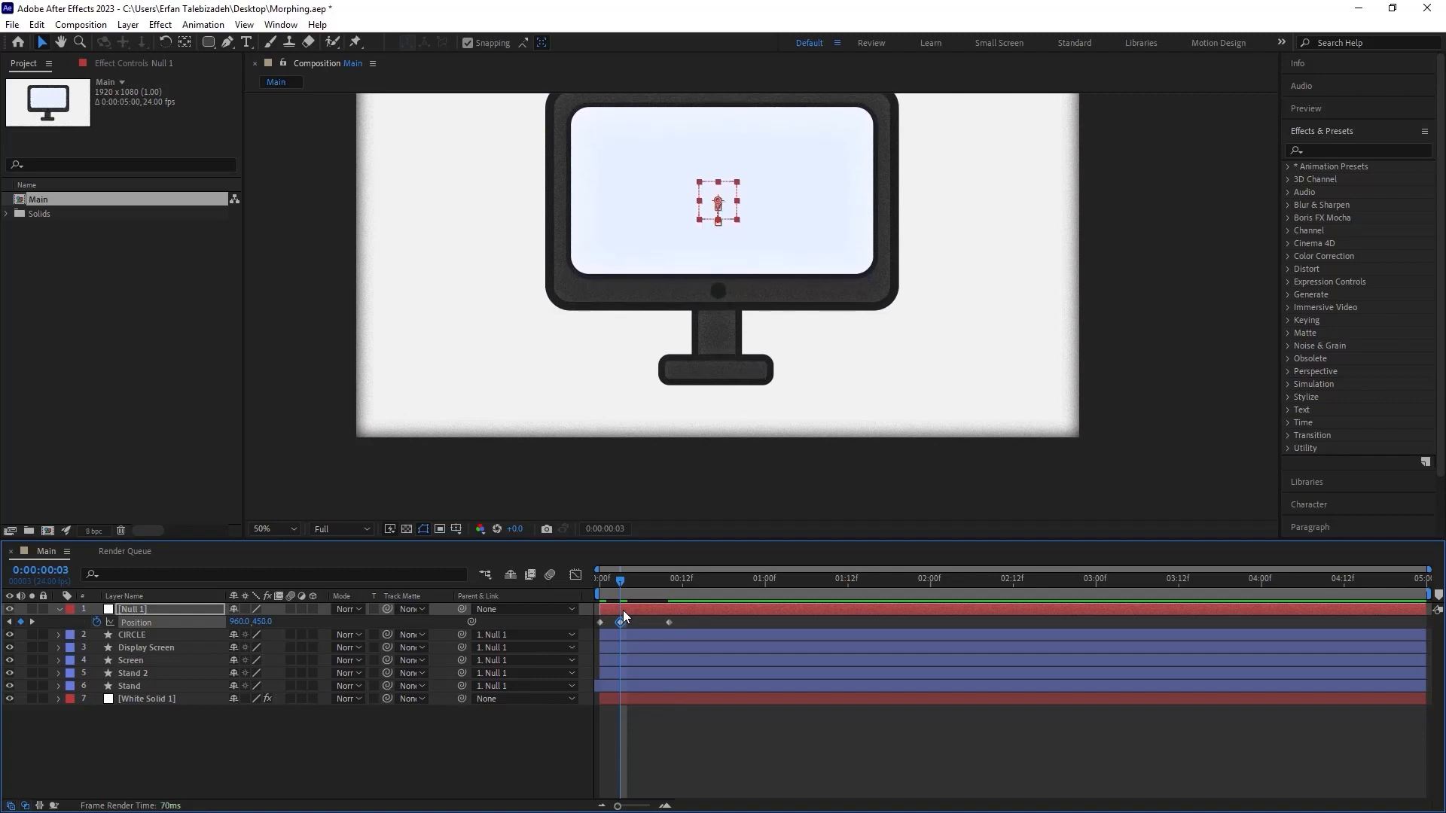
key(Home)
key(space)
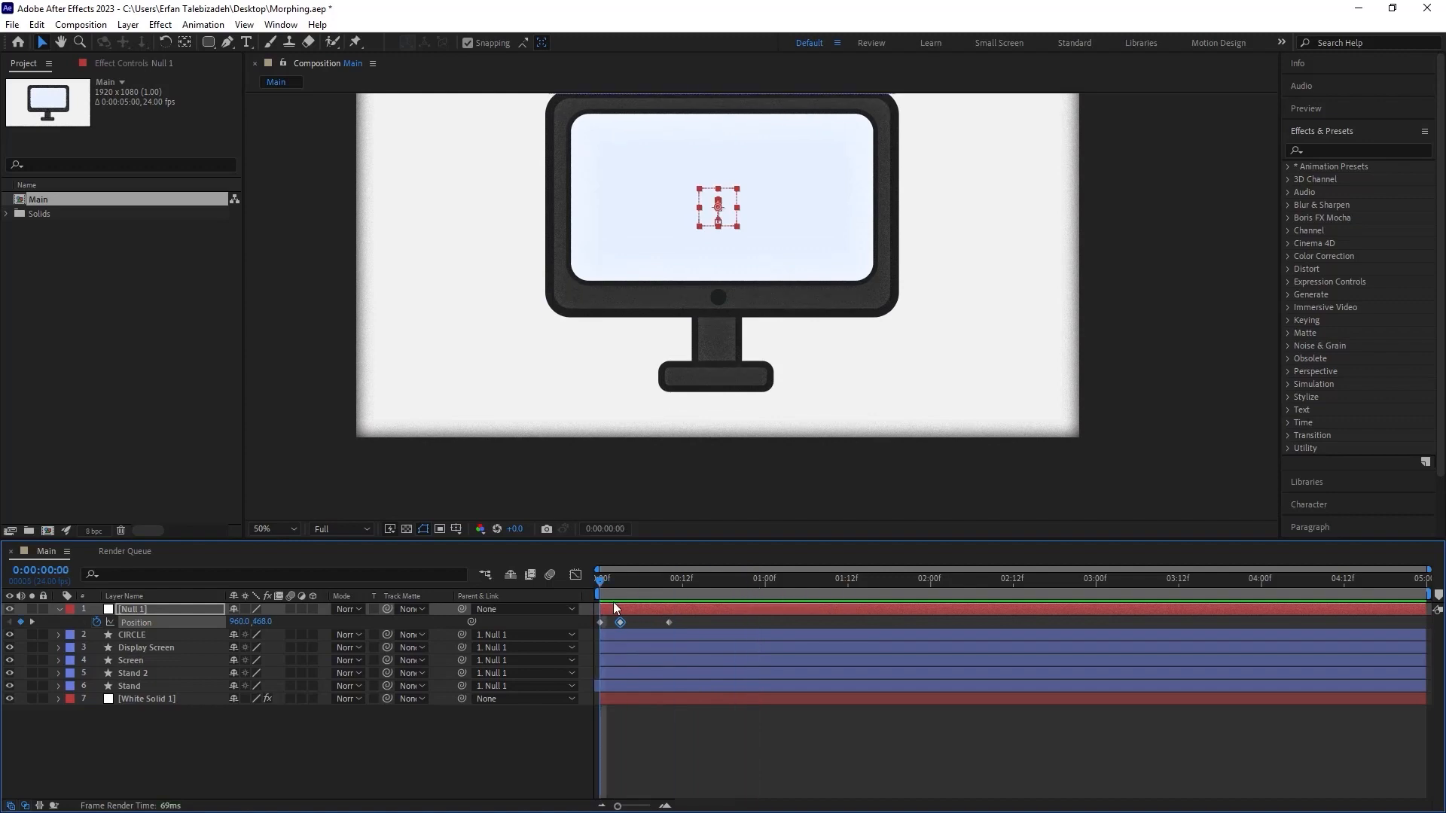
key(space)
- Easy-ease Null 1's three Position keyframes and reshape the speed graph to be slow around the middle keyframe and fast near the outer ones
drag(687, 623, 601, 645)
key(F9)
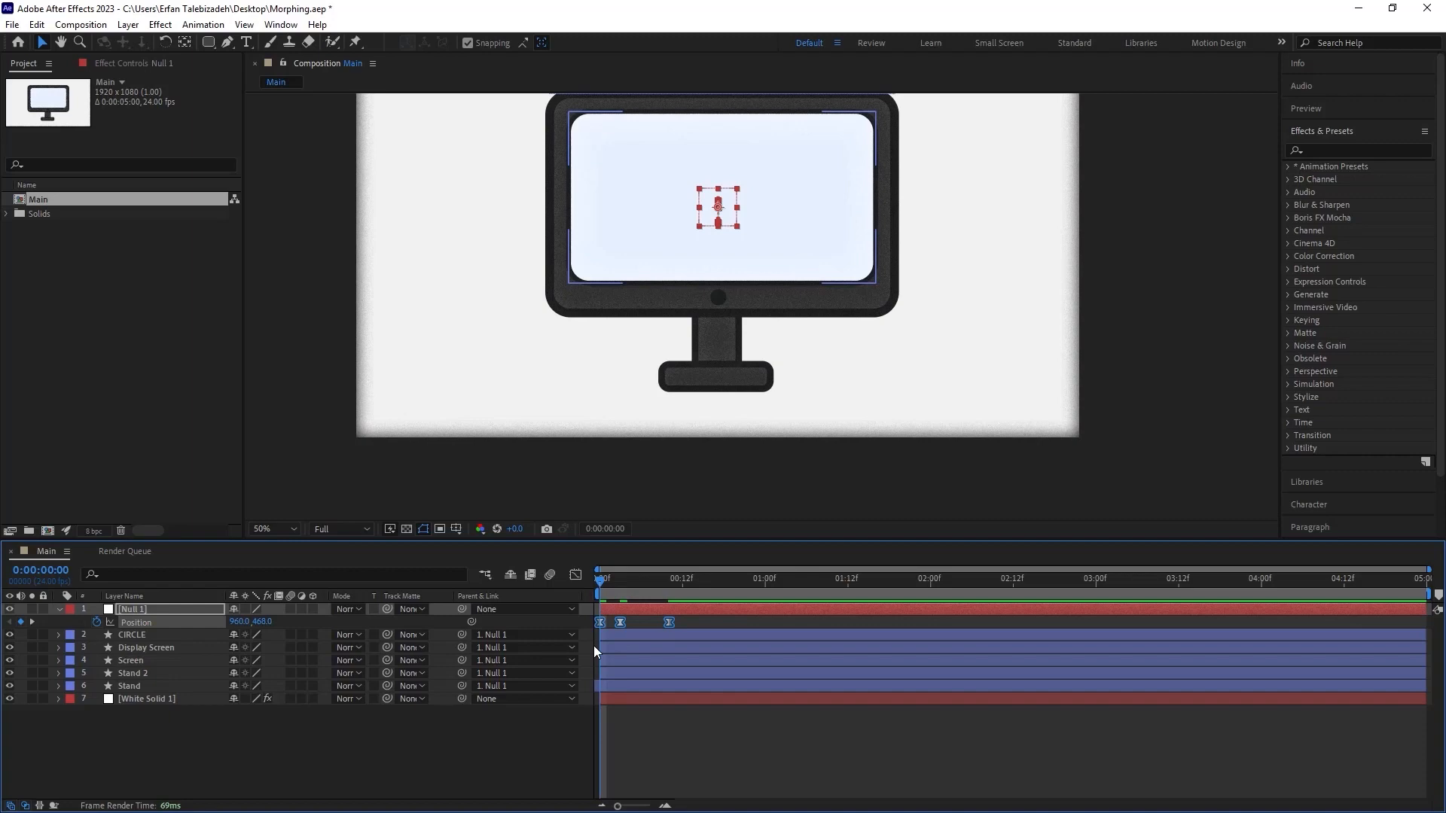
key(shift+F3)
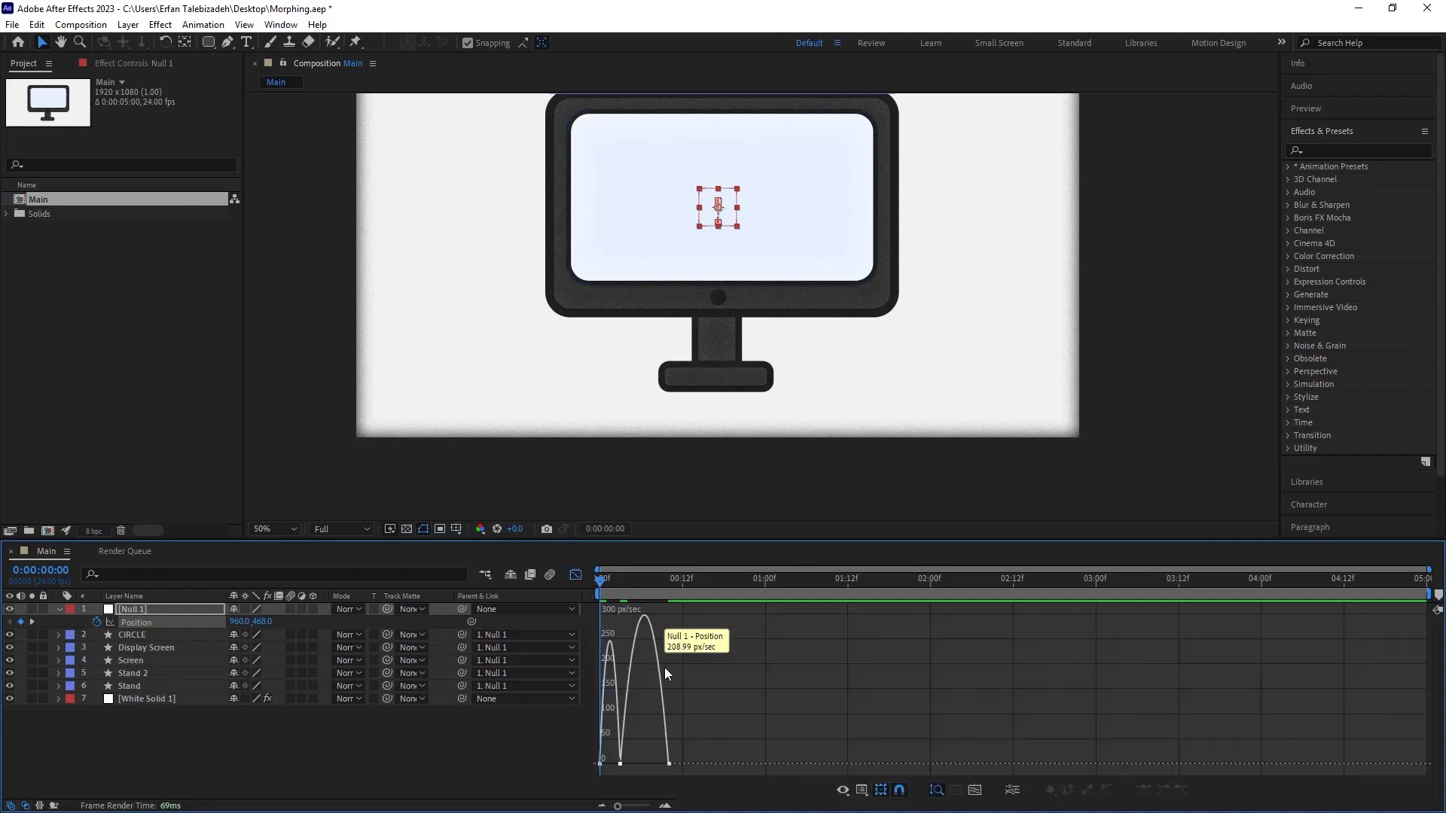
drag(617, 807, 640, 807)
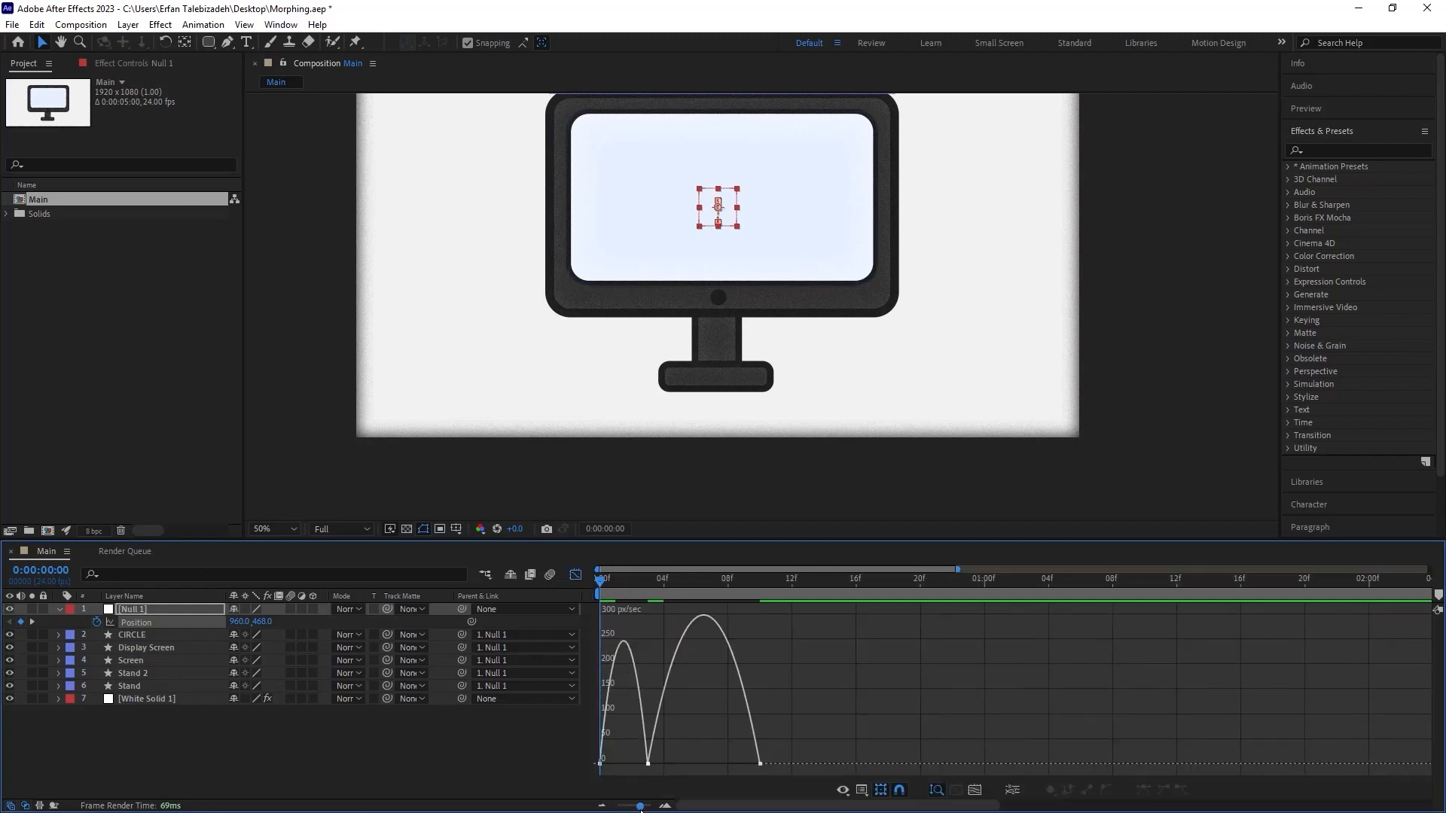
click(647, 764)
drag(638, 764, 754, 764)
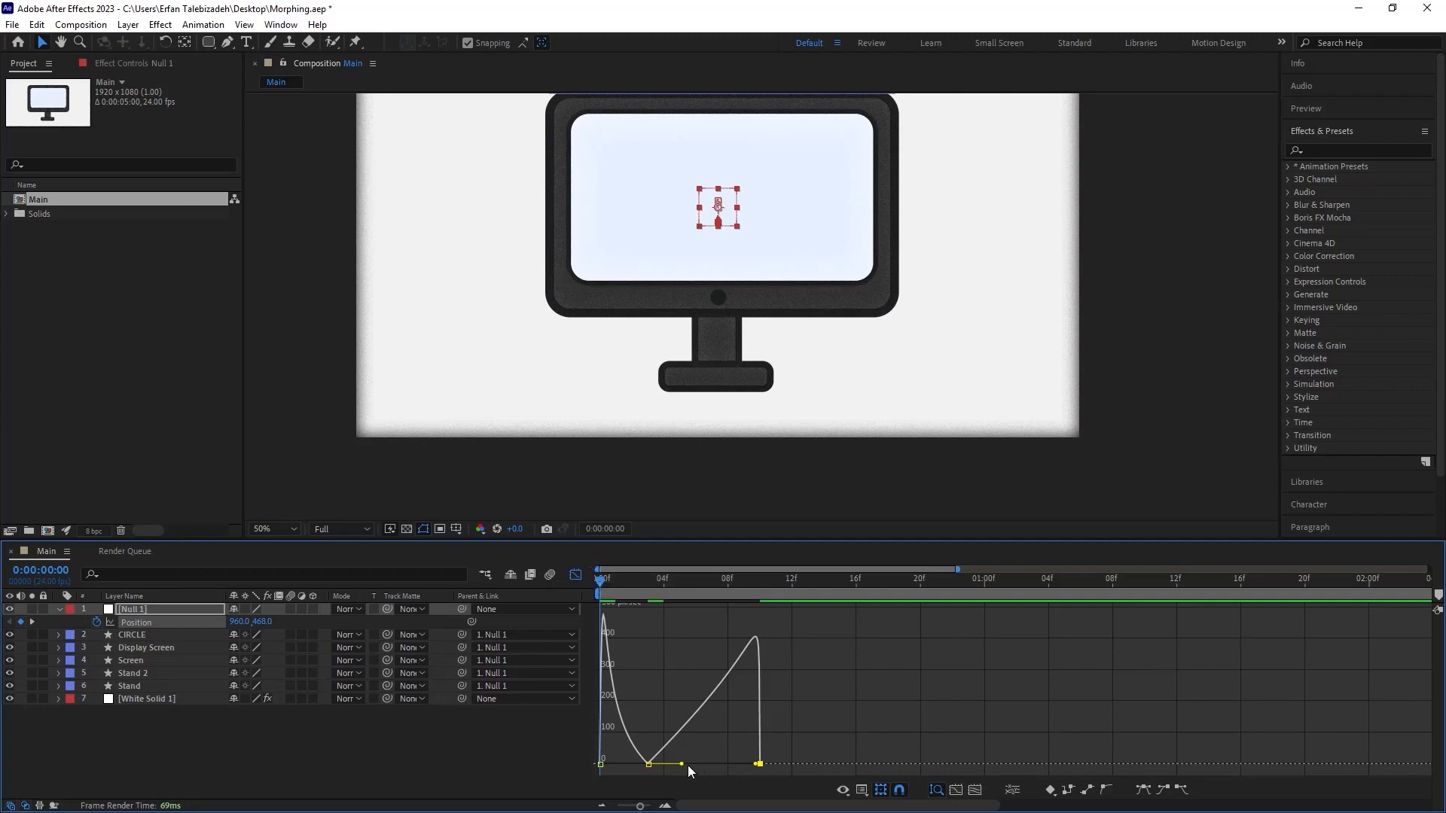
drag(683, 763, 689, 765)
key(space)
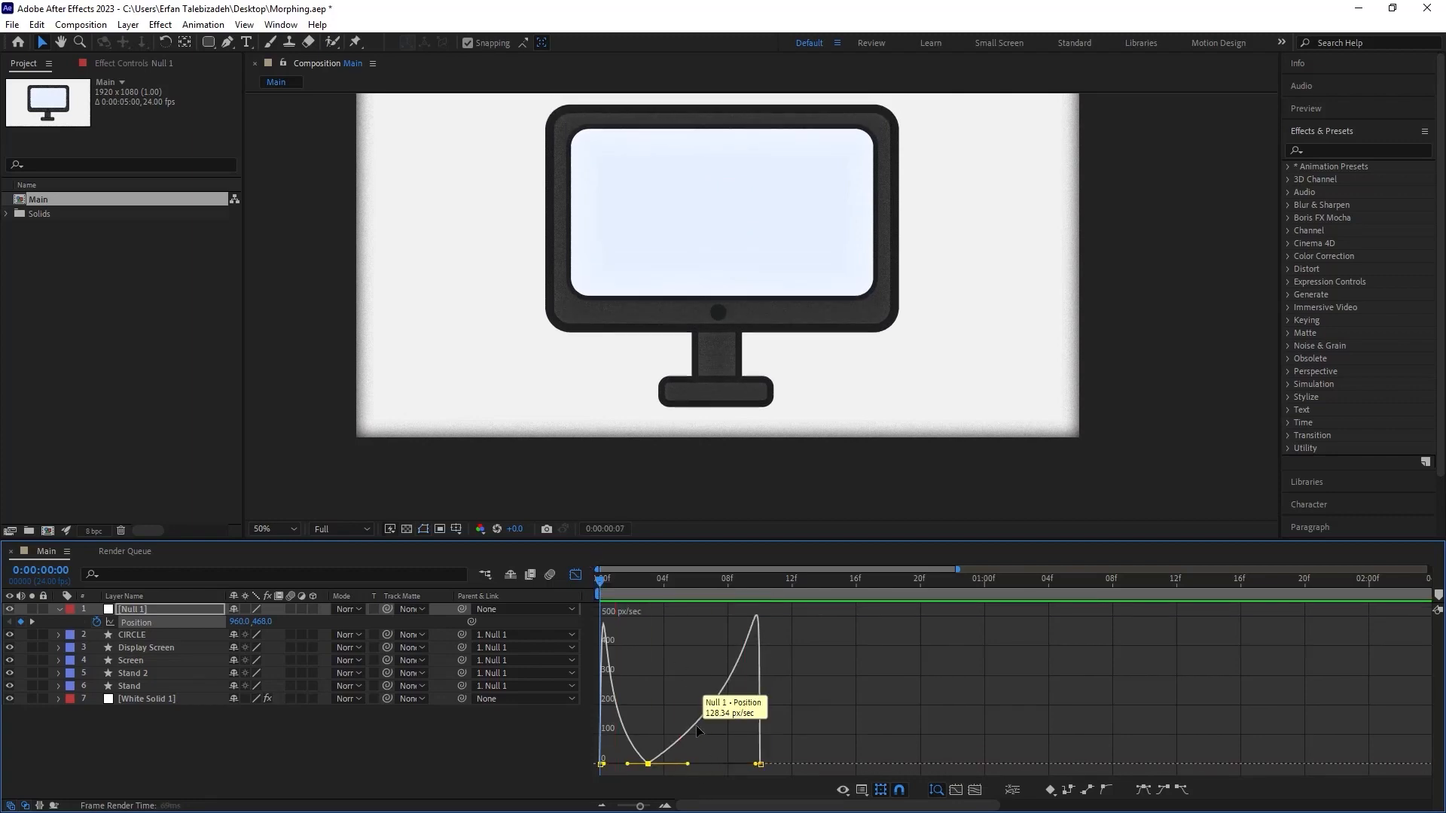
key(space)
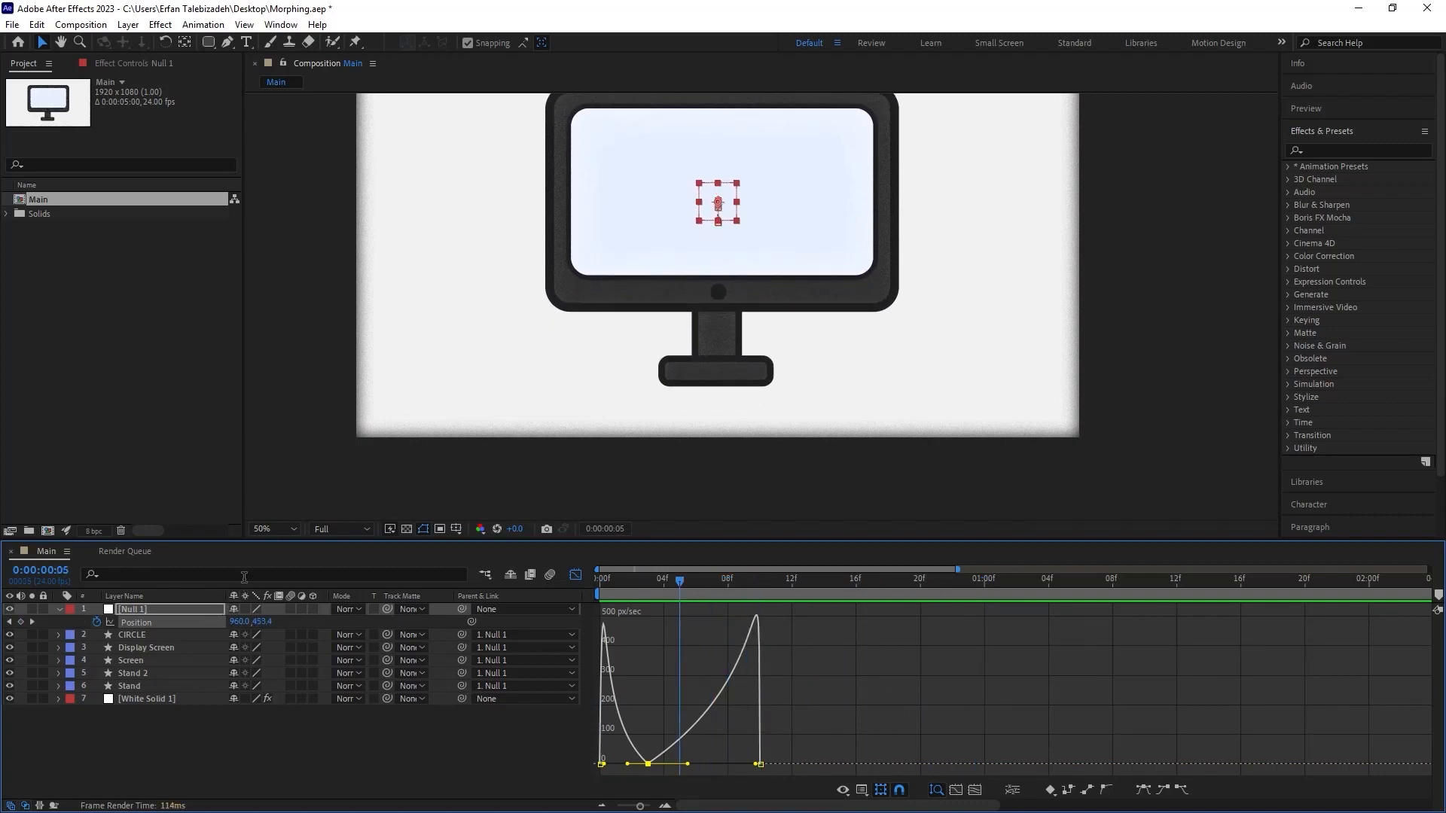
- Lower Null 1 to 960, 528 on its 0:00:00:10 Position keyframe and return to the first frame
key(shift+F3)
drag(684, 580, 755, 607)
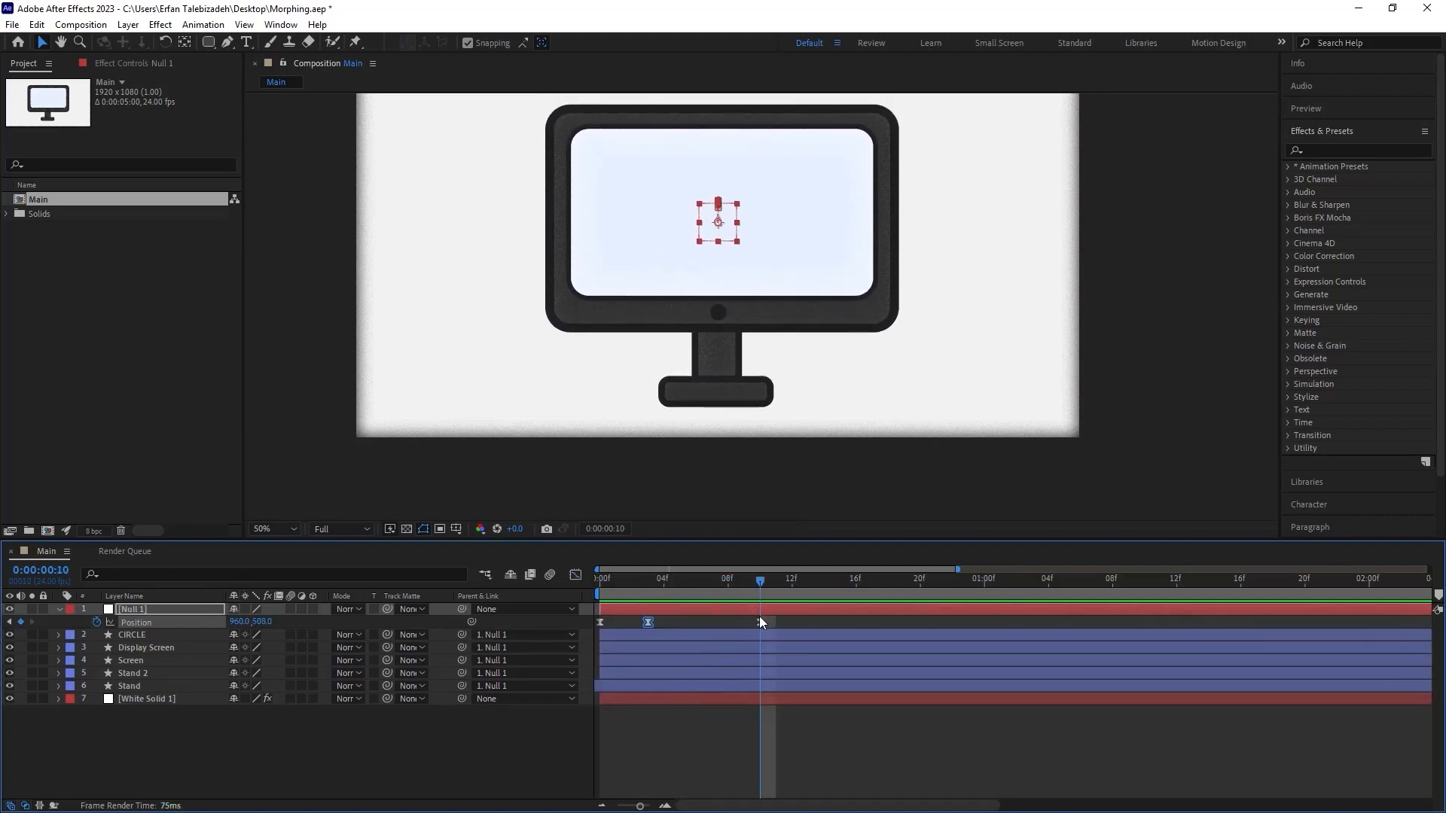
click(760, 622)
key(shift+Down)
key(shift+Down)
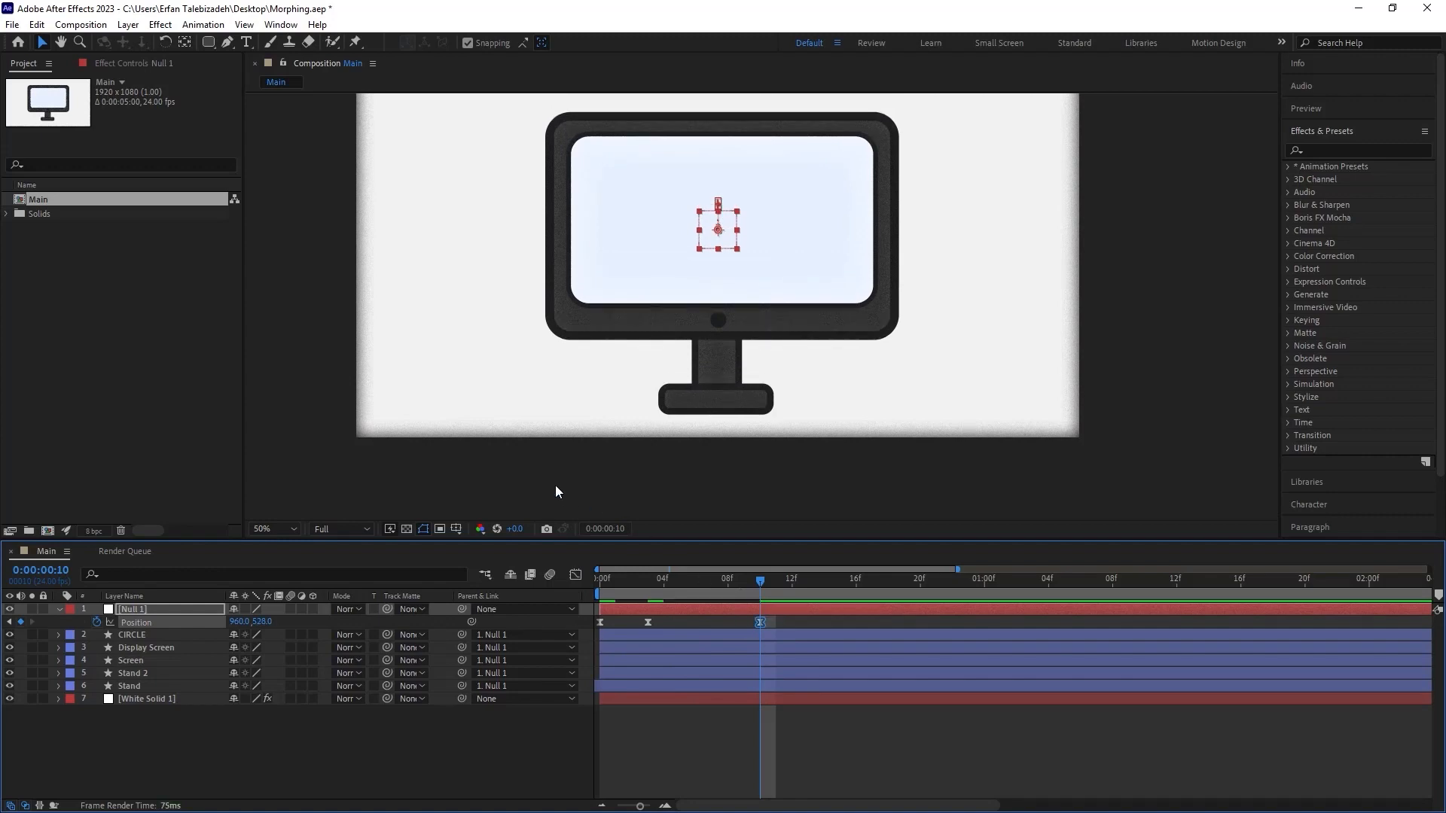
drag(766, 579, 528, 576)
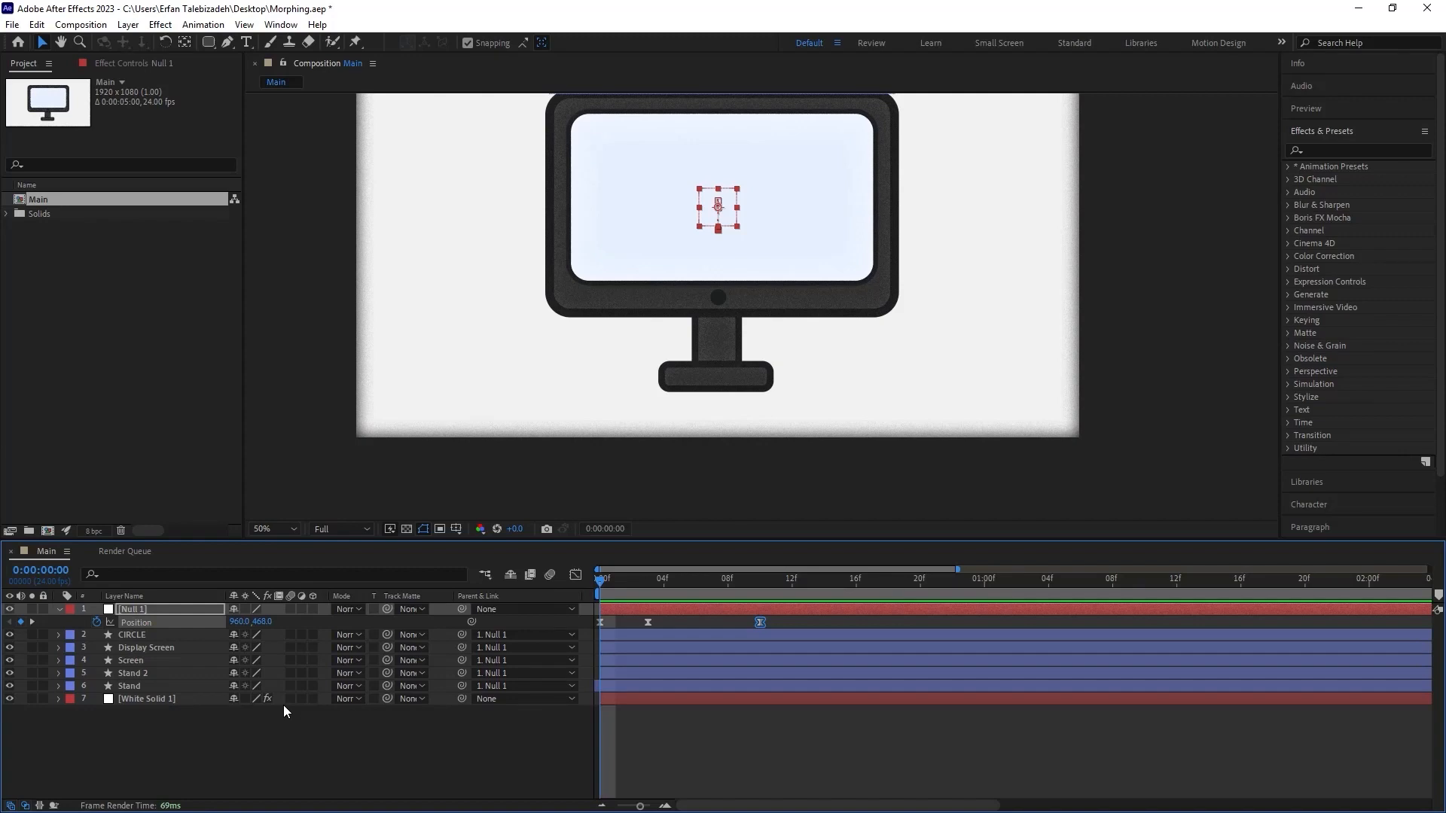
- Move the anchor point of the Stand layer to the centre of the monitor's base
click(720, 352)
key(slash)
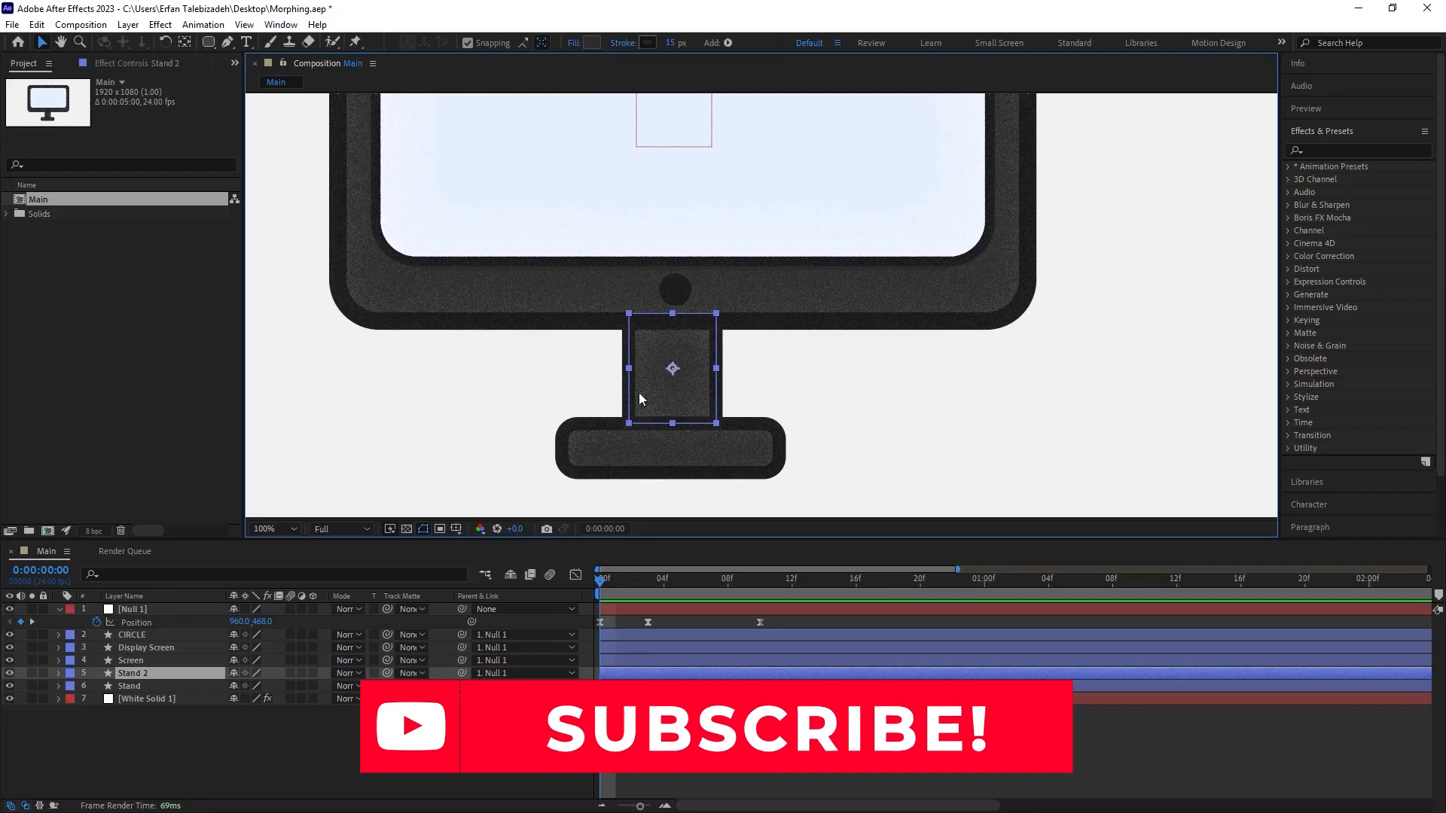
key(comma)
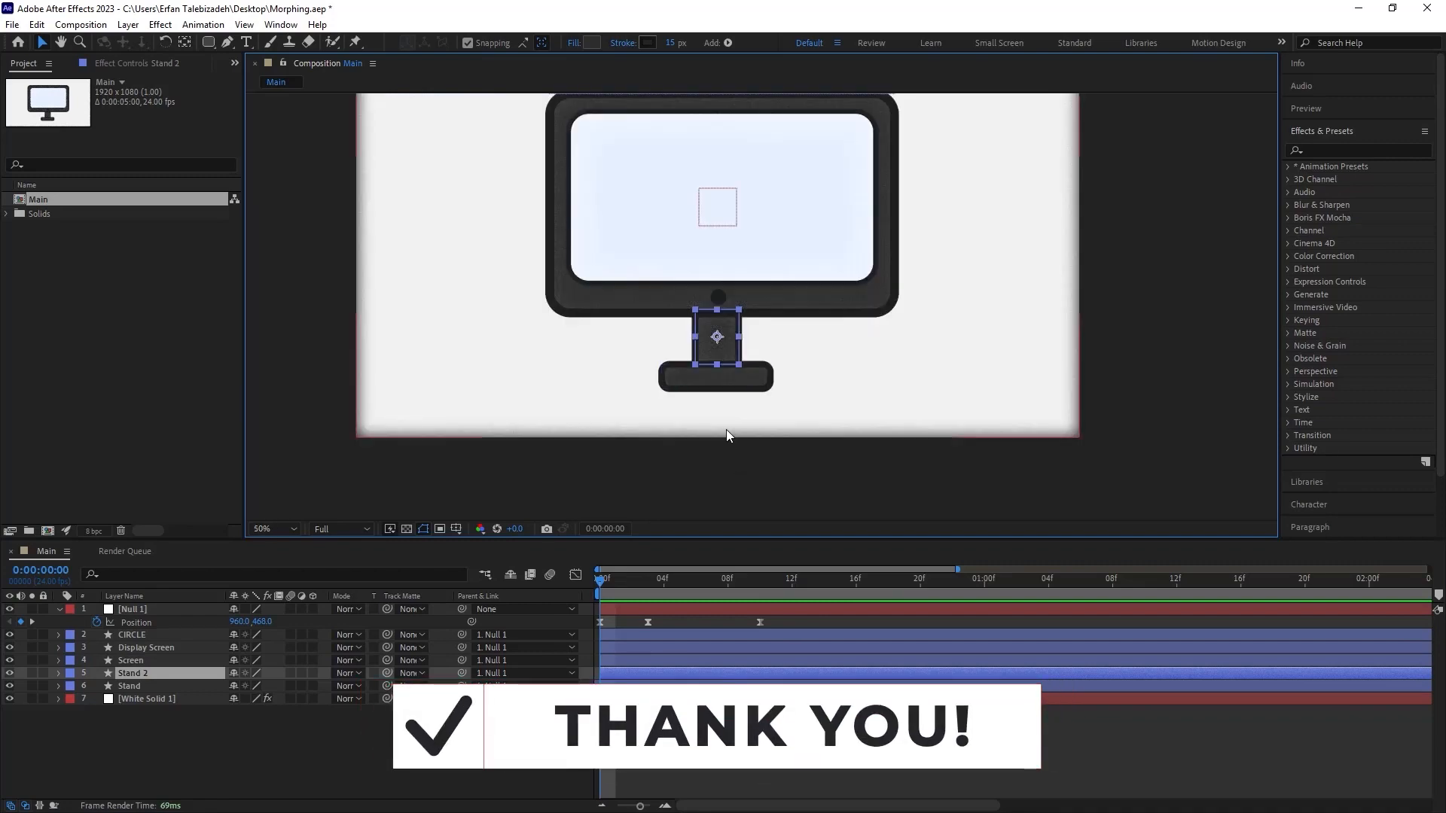
click(716, 377)
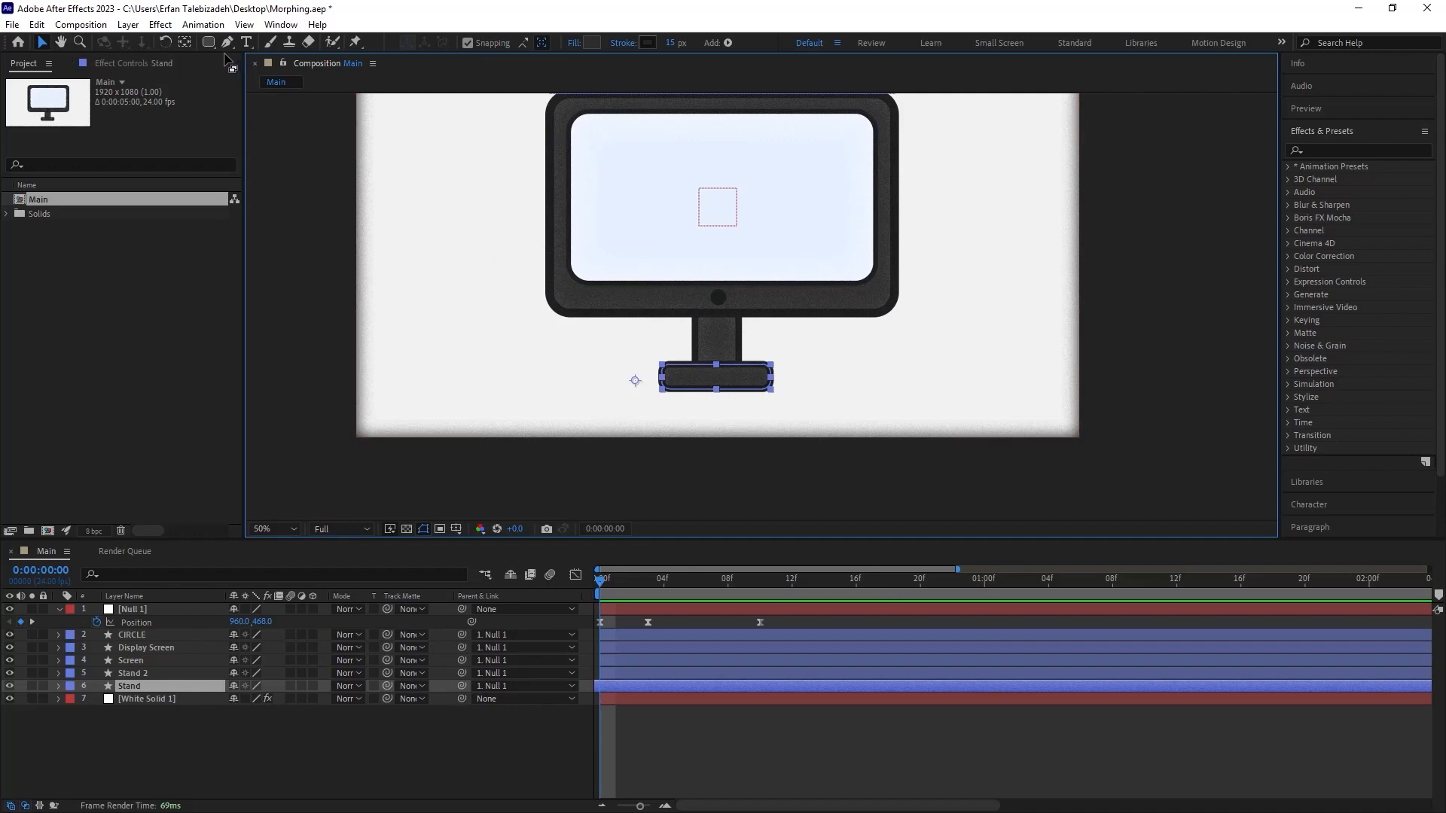
click(184, 42)
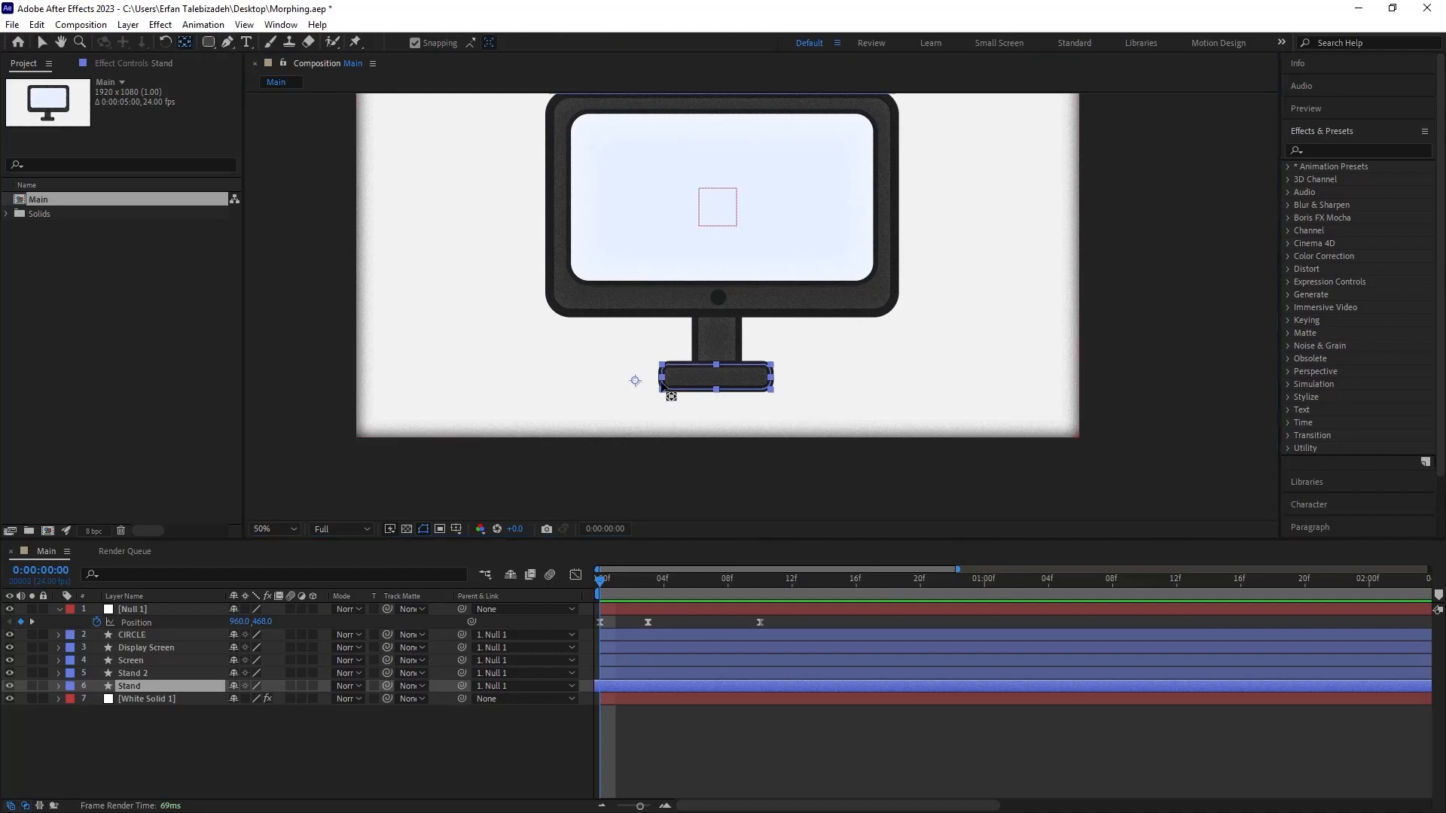
drag(636, 381, 717, 378)
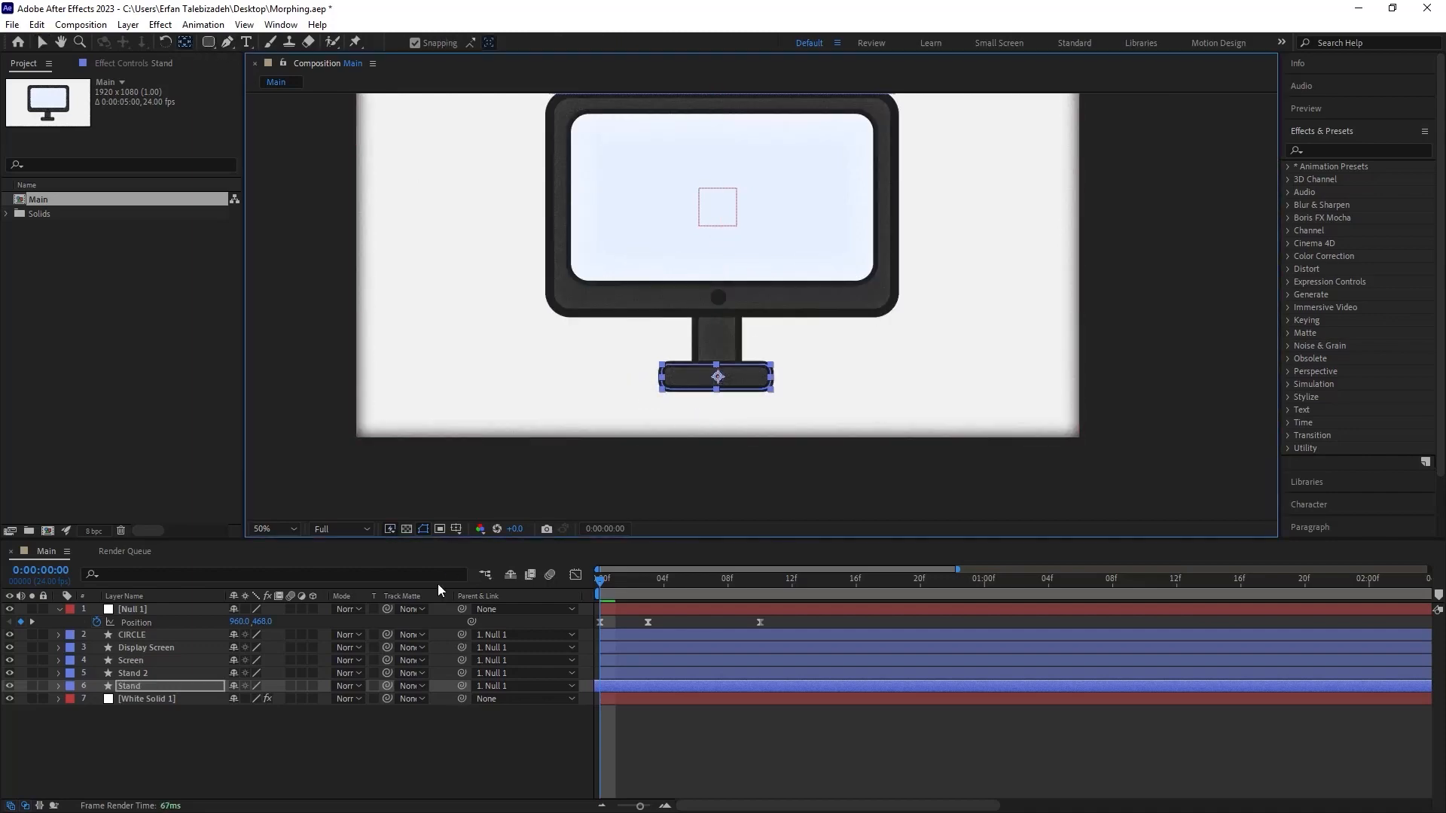
click(323, 717)
- Move the anchor point of the Stand 2 layer to the middle of the neck's upper edge
click(722, 342)
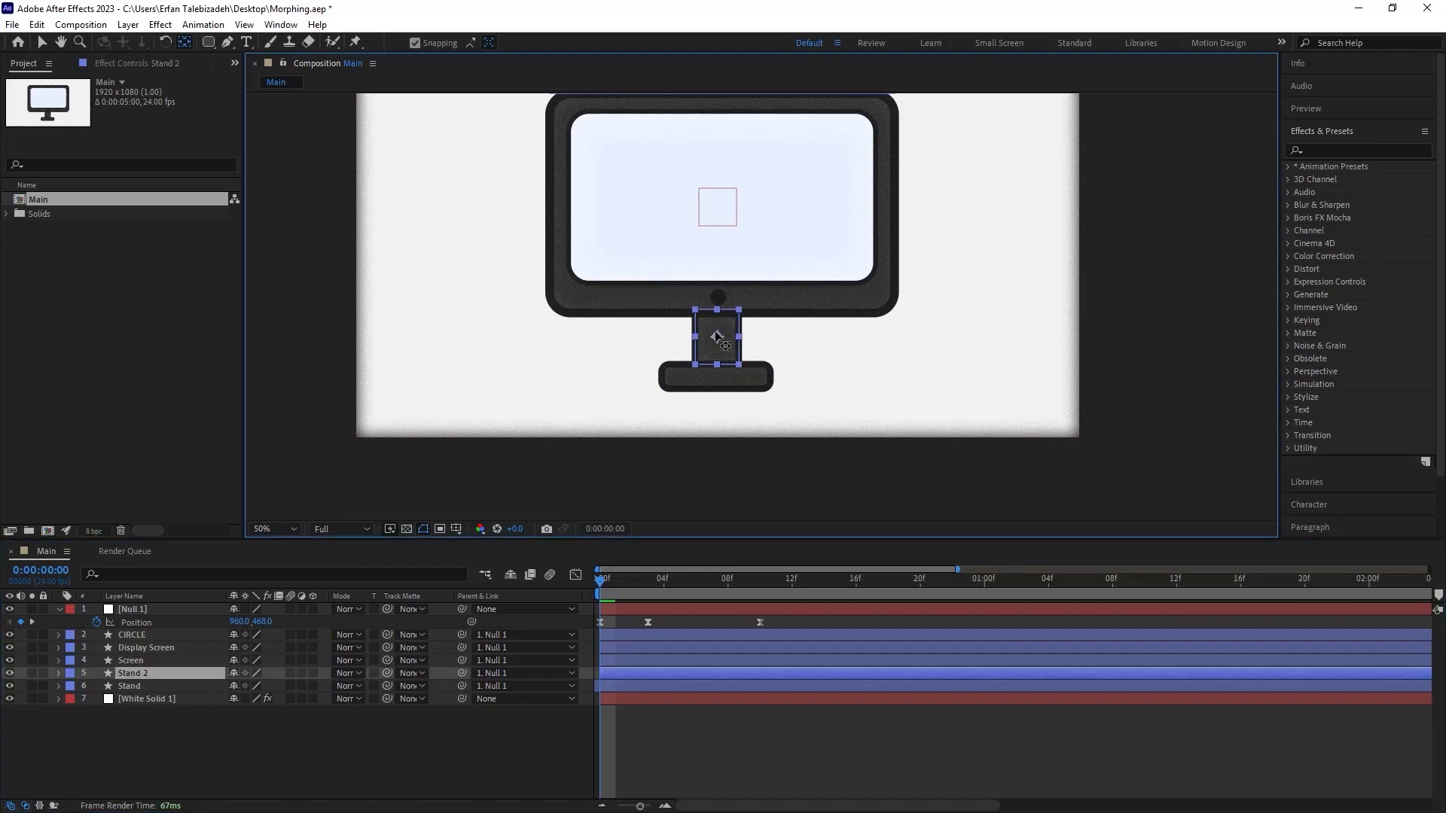
key(v)
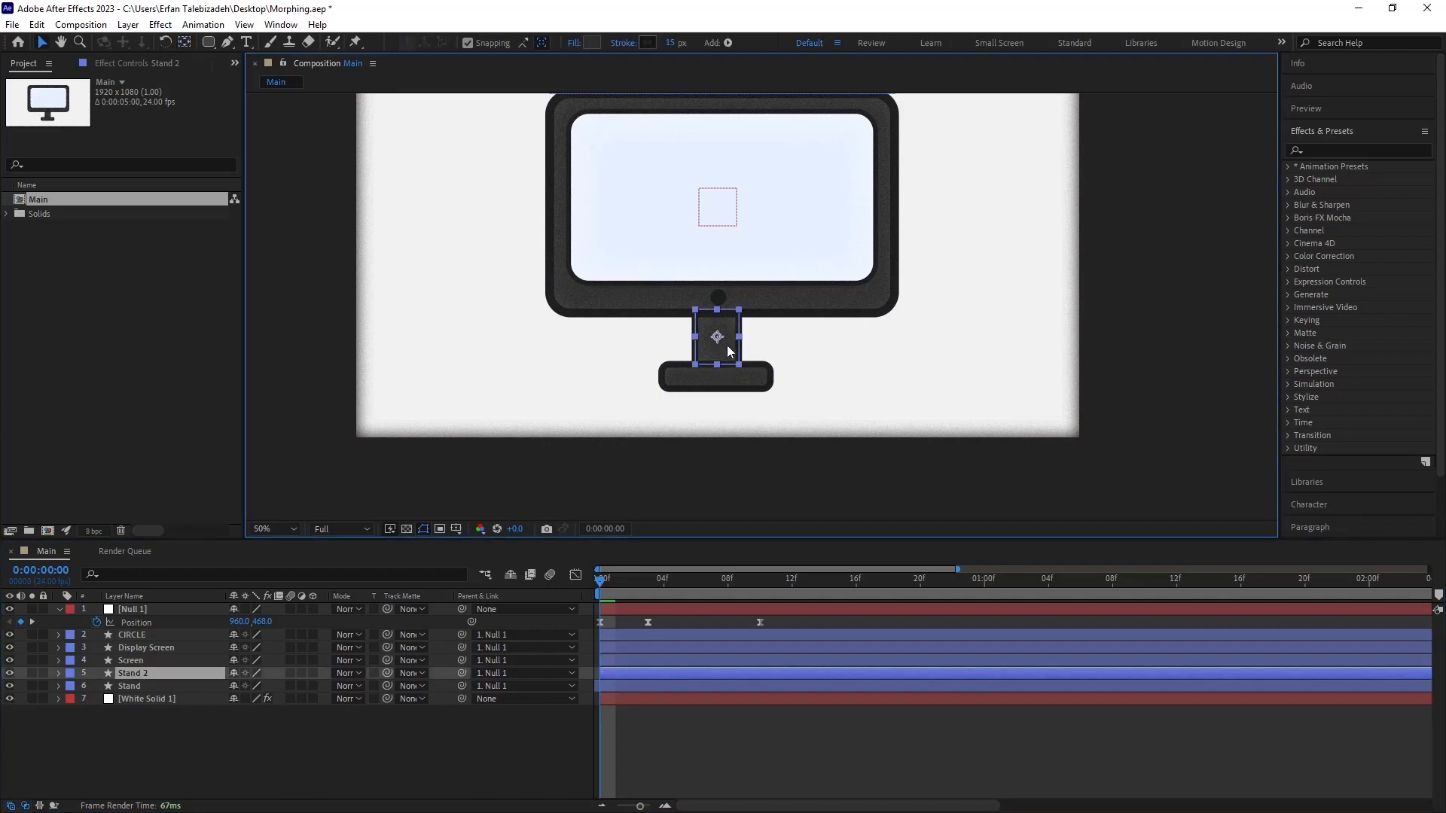
key(y)
drag(717, 337, 717, 309)
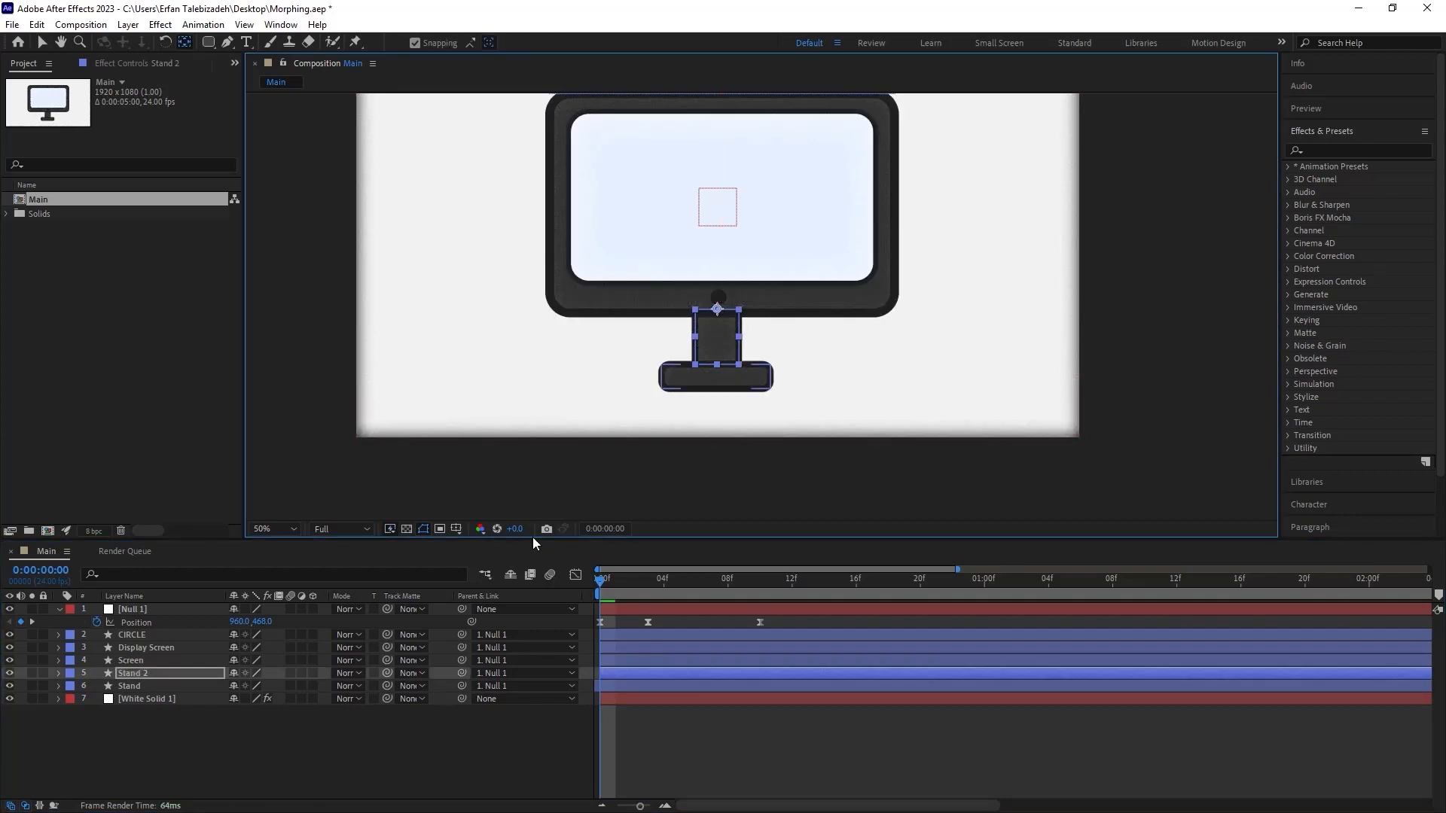
key(v)
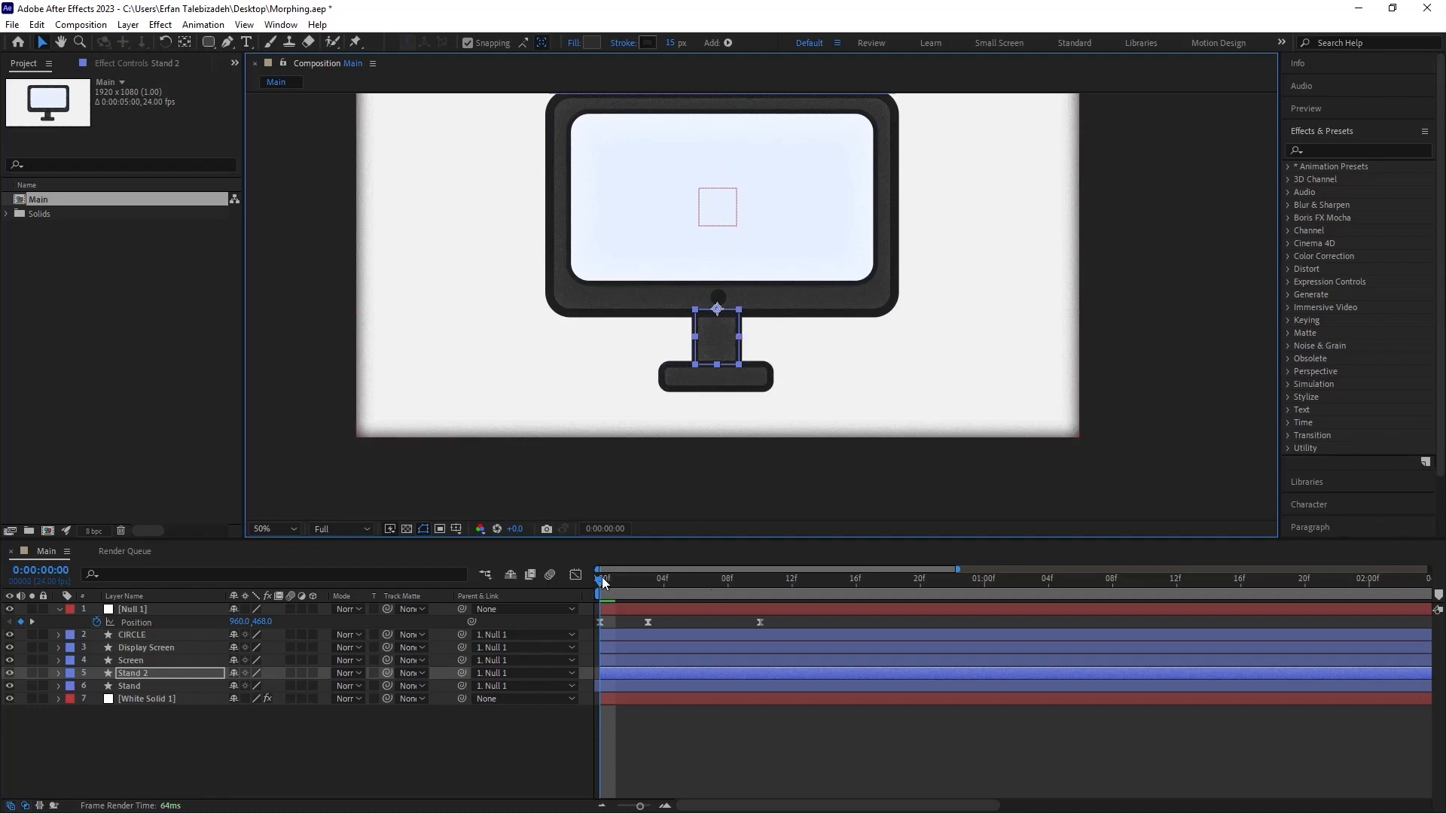
- Keyframe Stand 2's Position at 0:00:00:05, and set its Y position to 183 at 0:00:00:10 to hide the neck behind the monitor
drag(602, 577, 685, 611)
key(p)
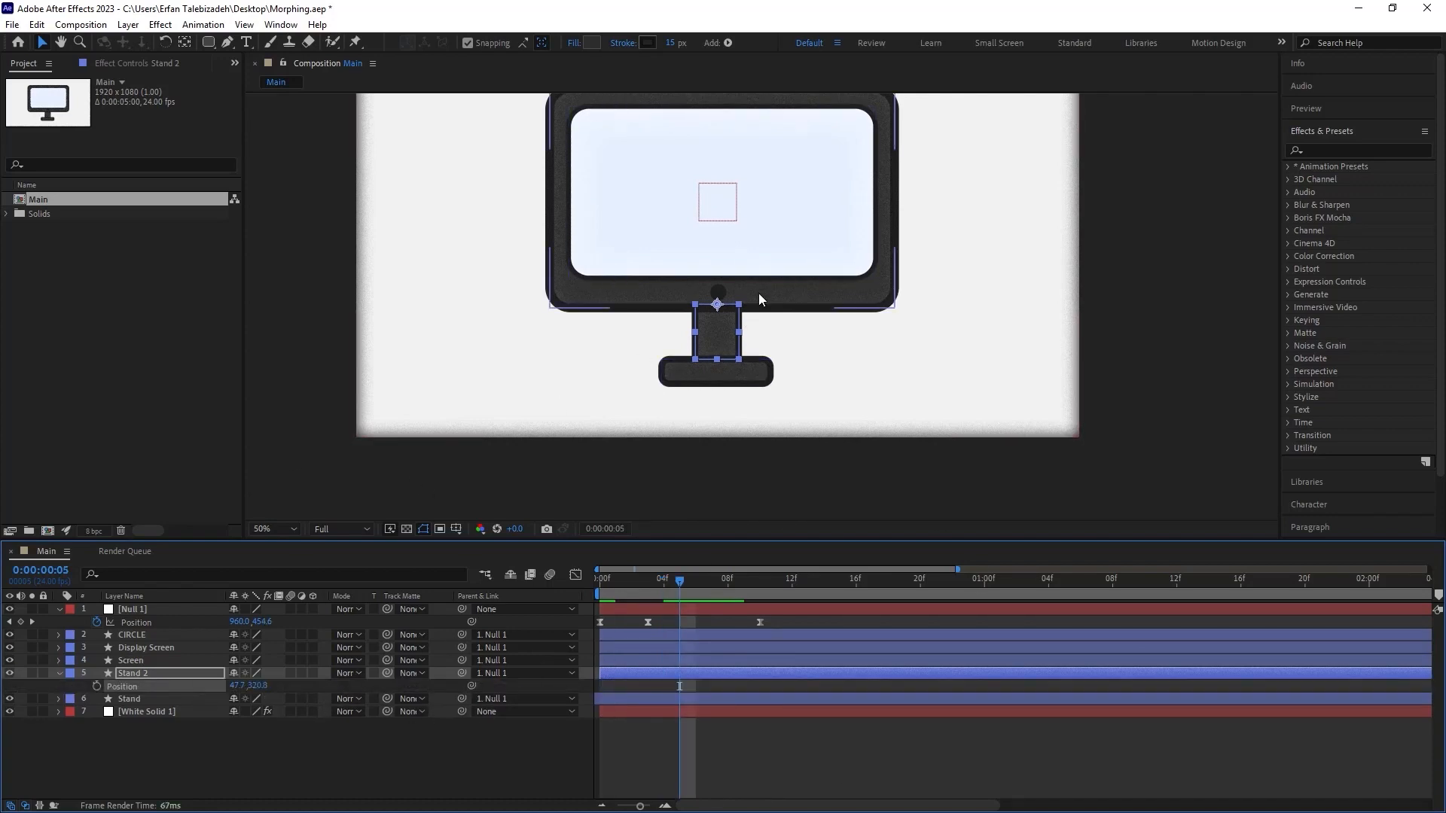
click(96, 686)
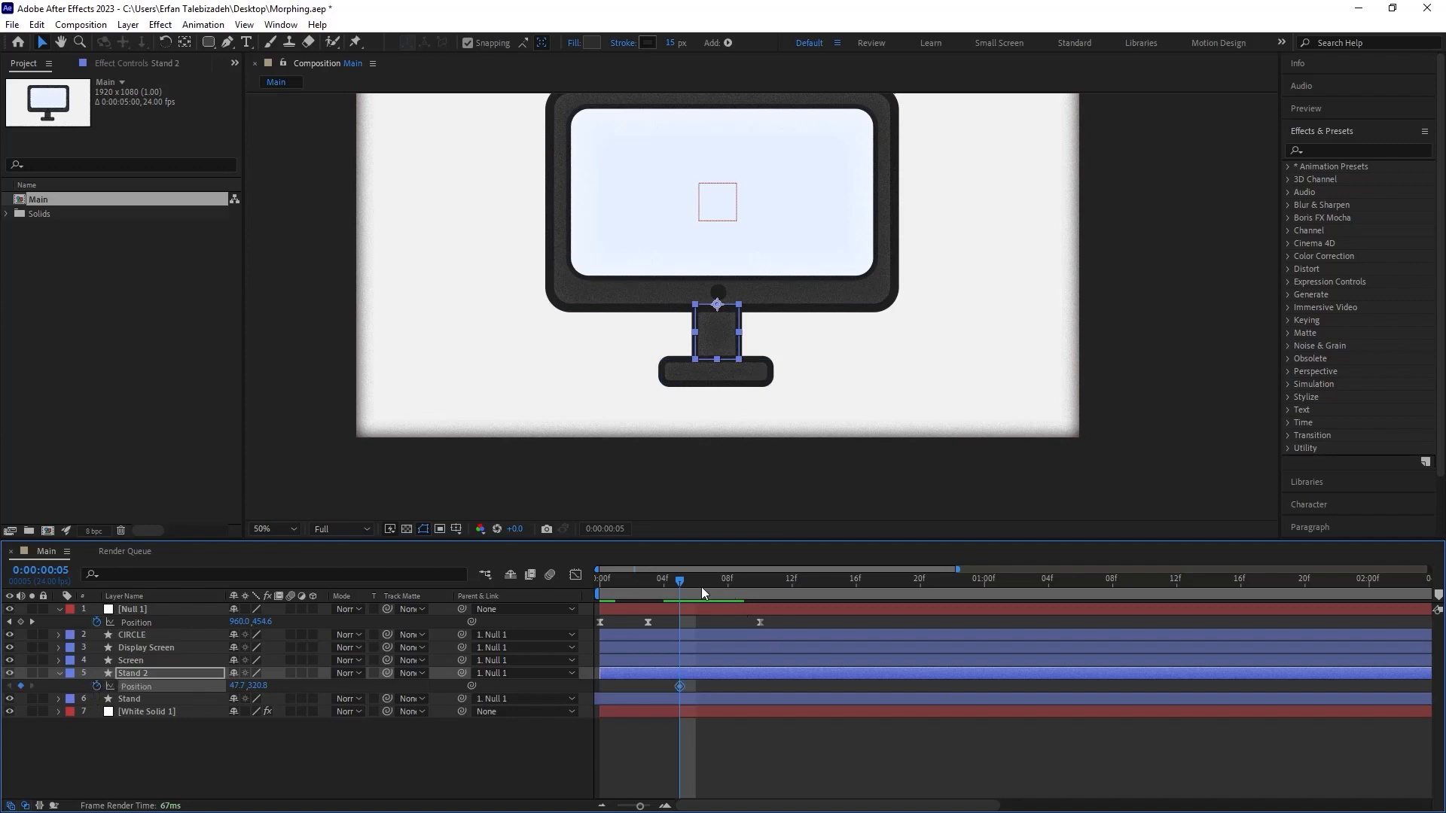
drag(684, 584, 763, 622)
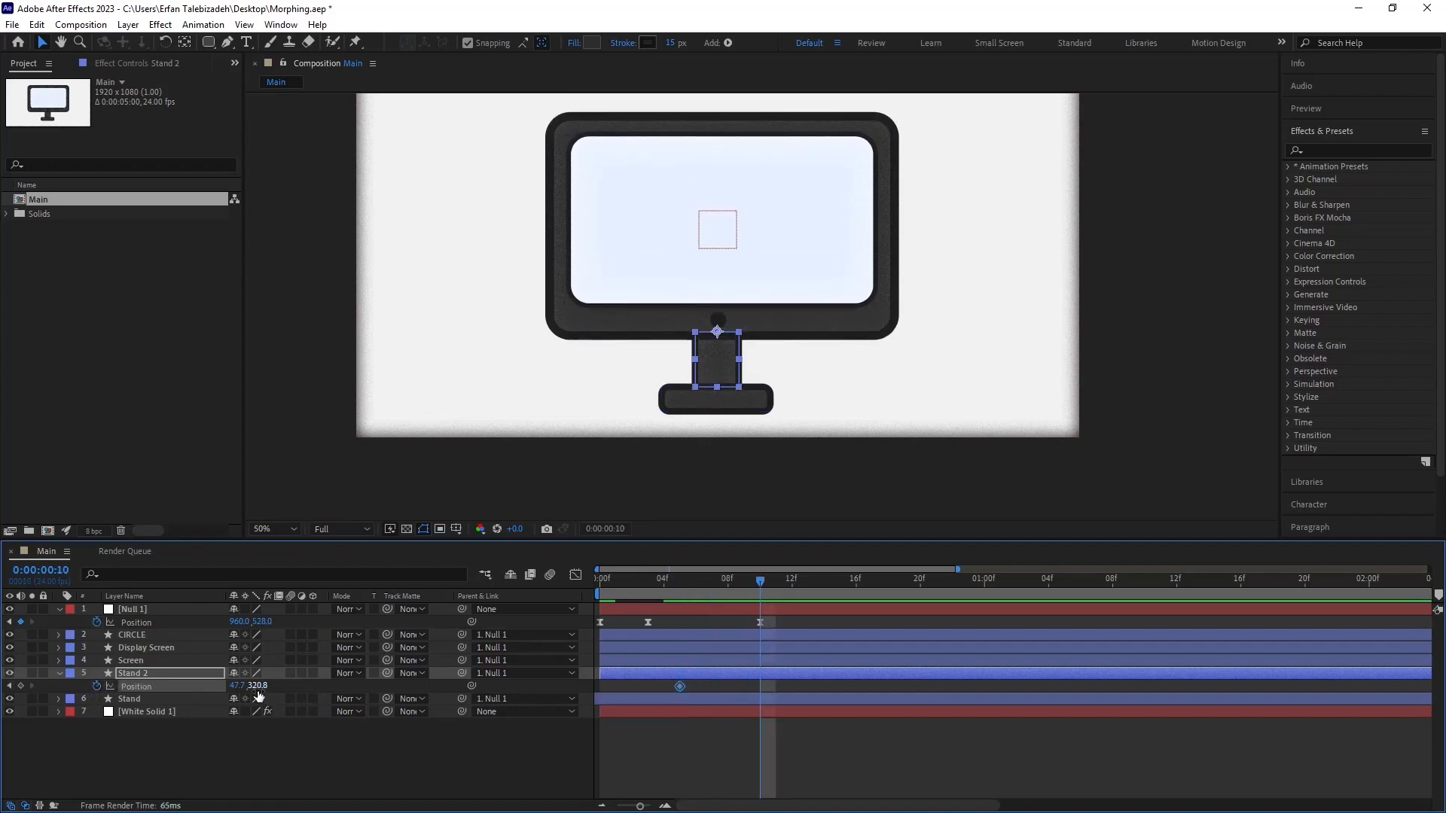
drag(258, 686, 138, 699)
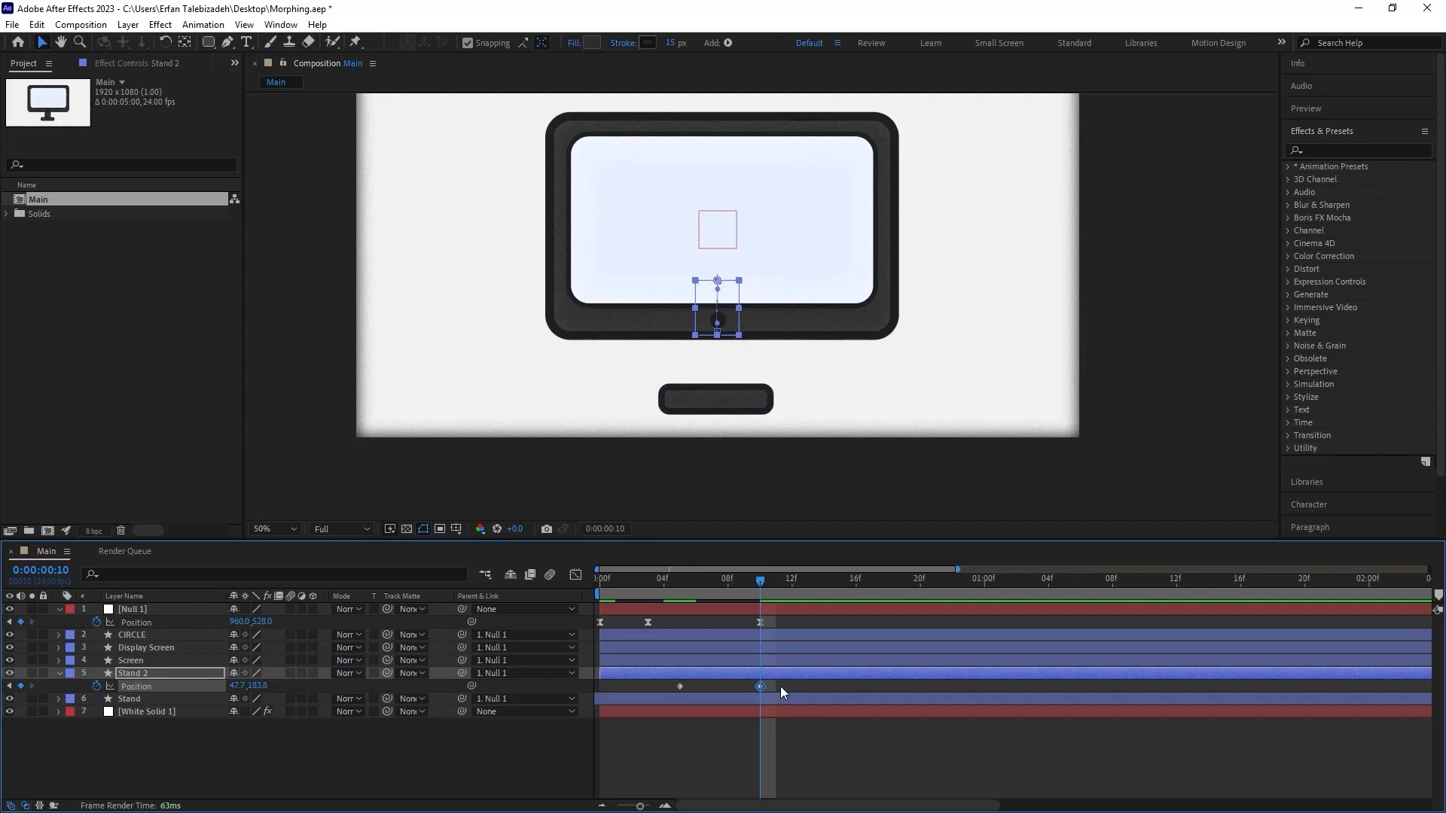
- Easy-ease both Stand 2 Position keyframes, lengthen their influence for a sharp speed peak midway, and preview the result
drag(780, 686, 640, 699)
key(F9)
key(shift+F3)
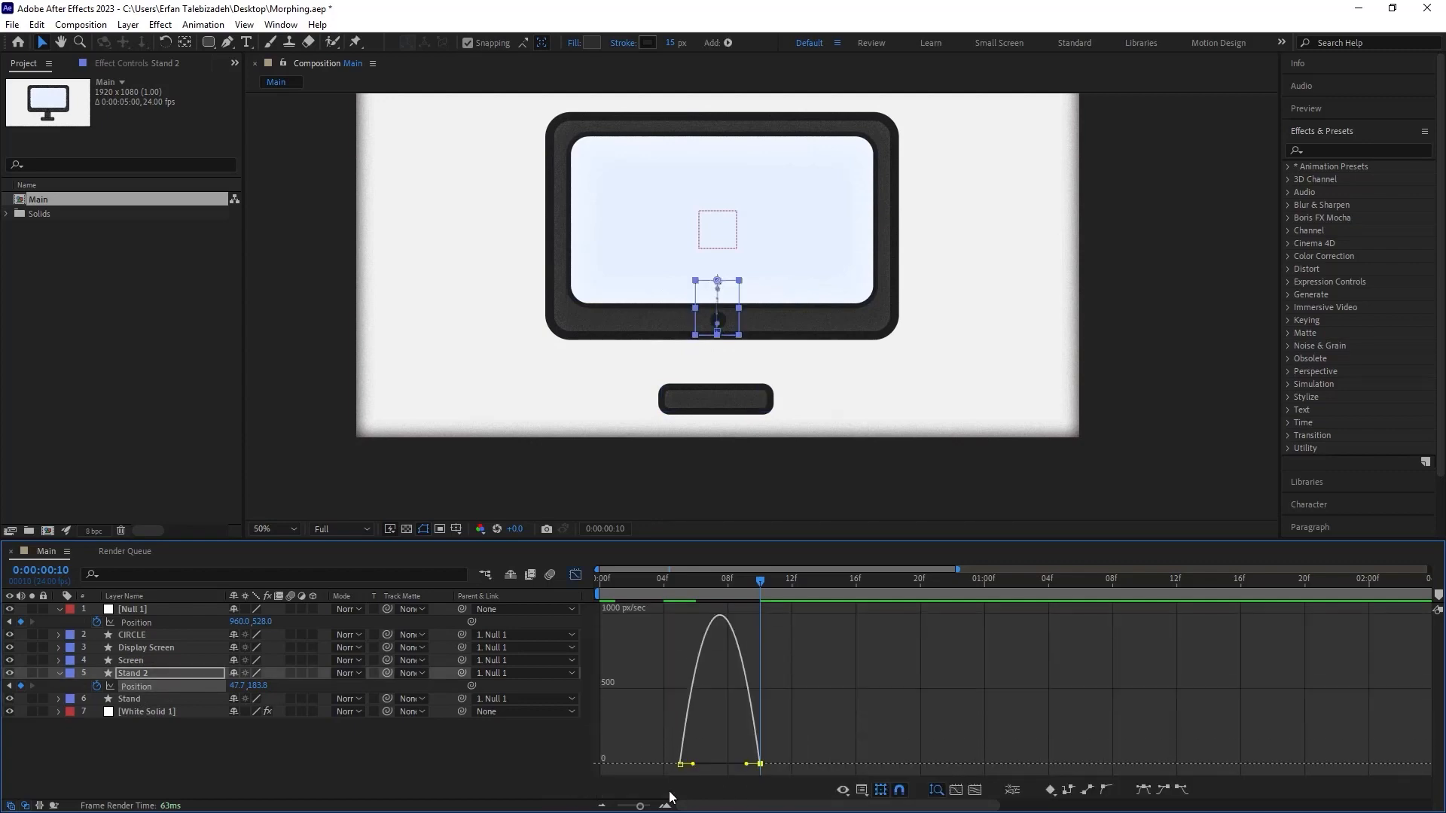
click(680, 764)
drag(686, 764, 735, 765)
drag(741, 585, 572, 599)
key(space)
- Keyframe the Stand layer's Position at 0:00:00:05, and set its Y position to 278.2 at 0:00:00:08 to raise the base behind the monitor
drag(952, 577, 667, 674)
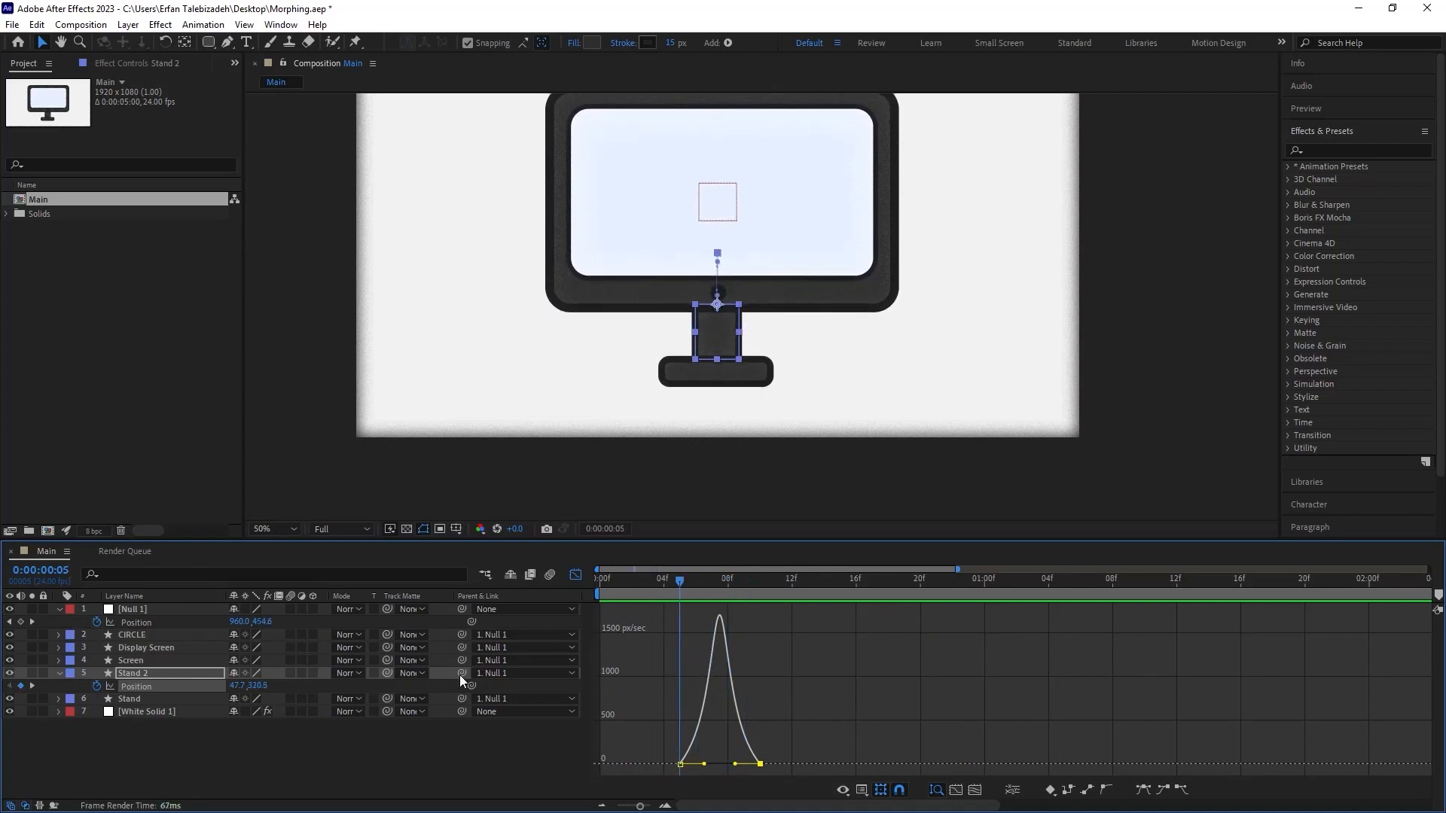
click(164, 698)
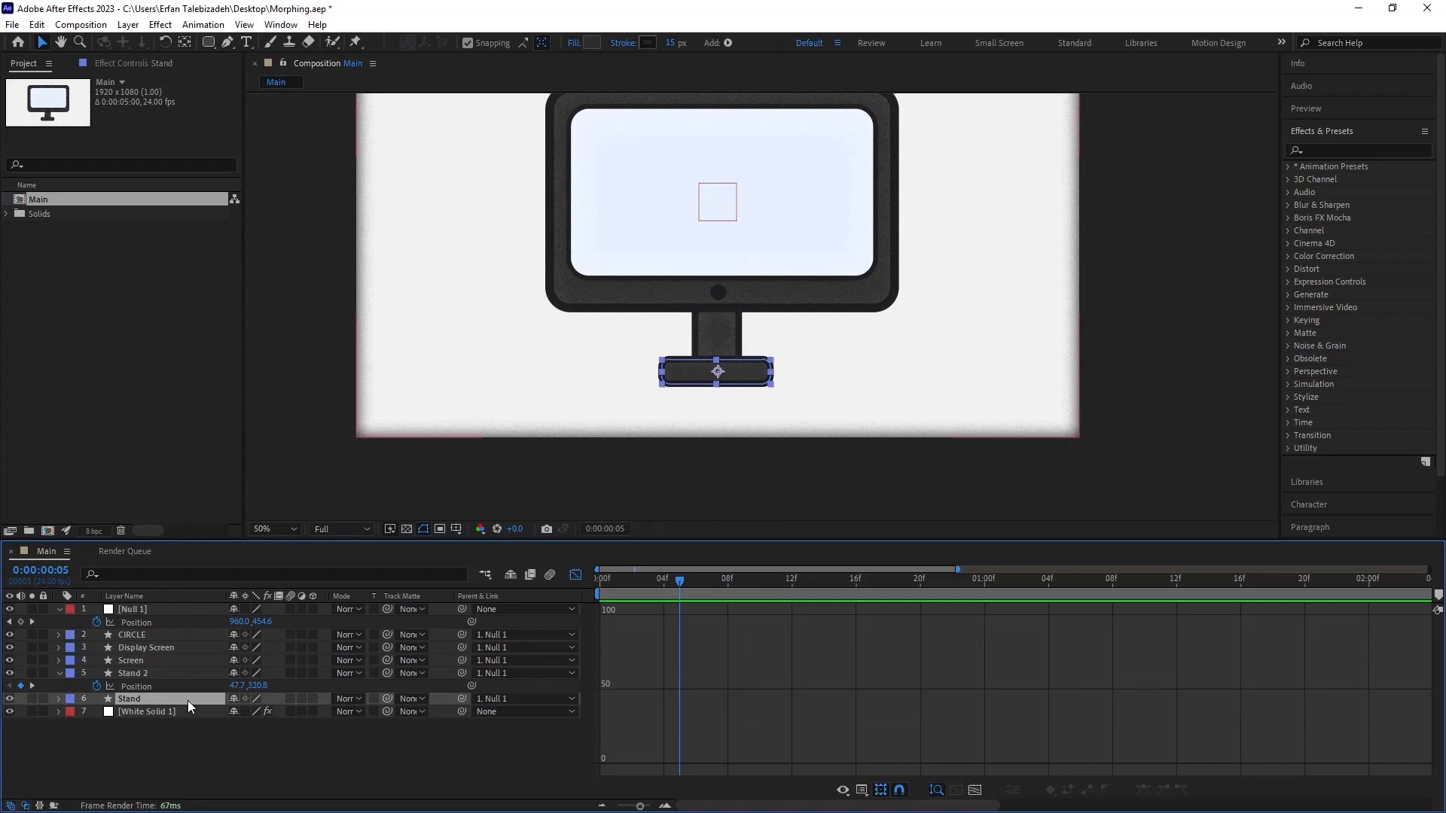
key(shift+F3)
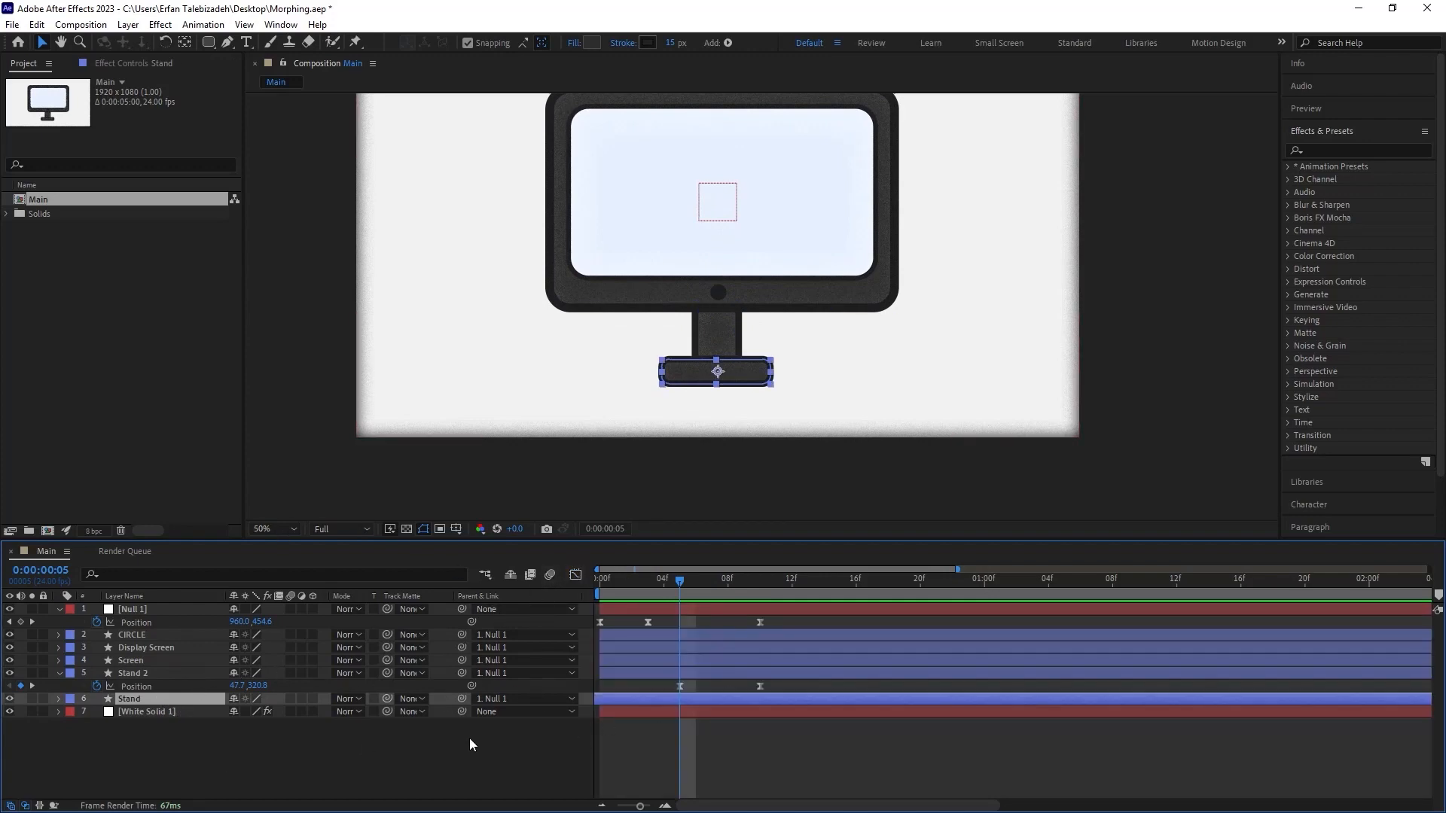
key(p)
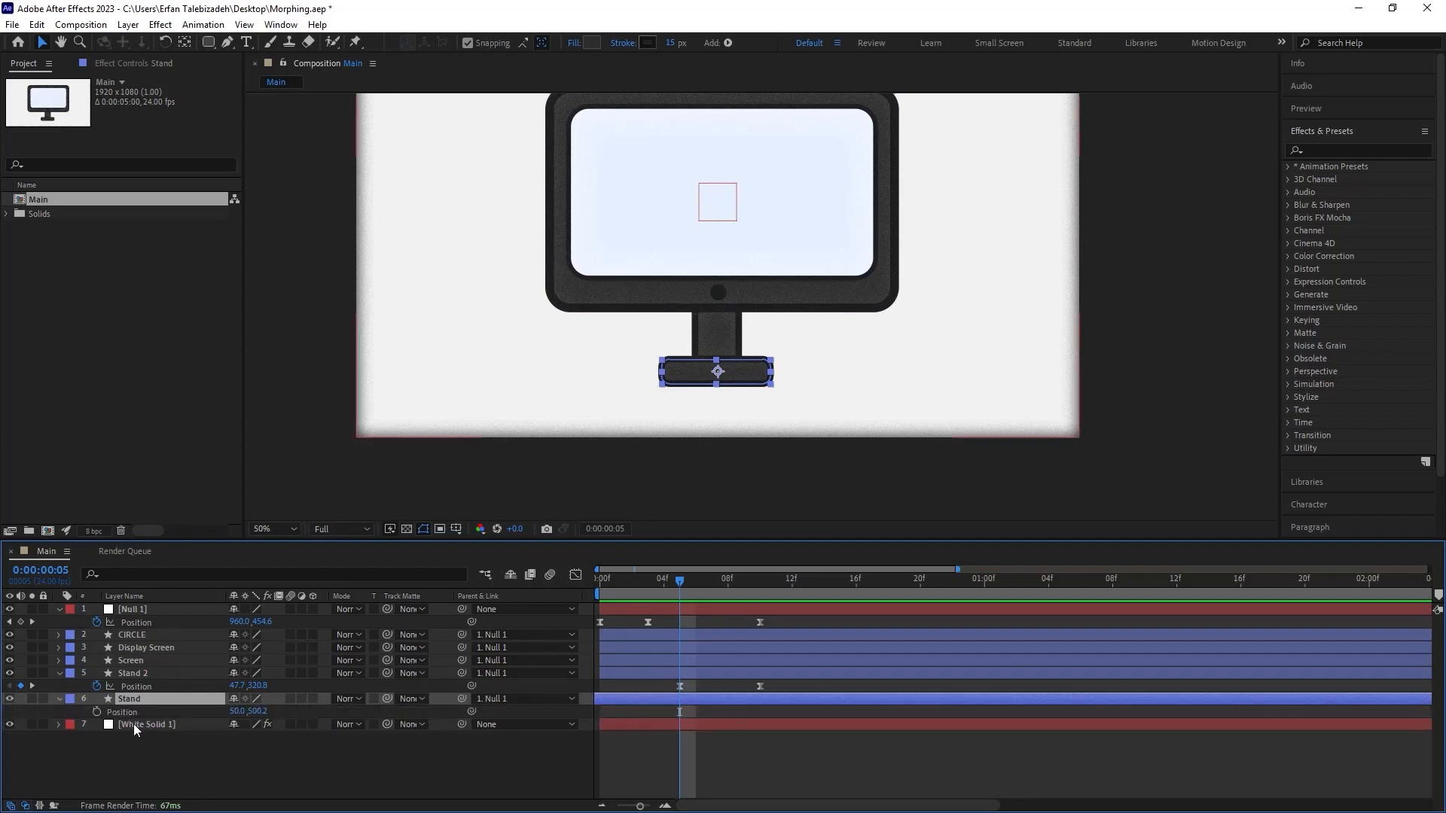
click(97, 709)
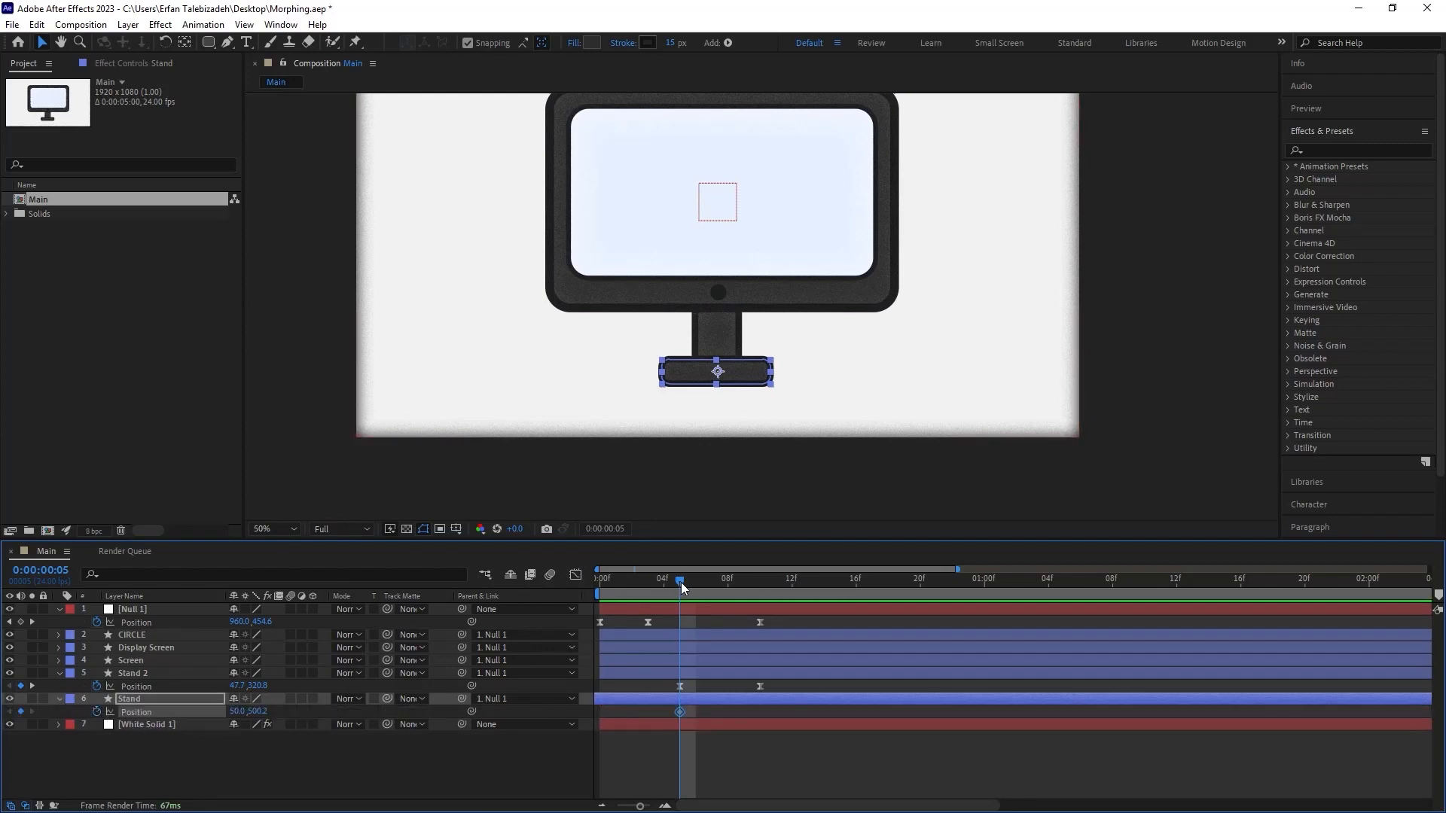
drag(680, 581, 720, 617)
drag(258, 711, 76, 729)
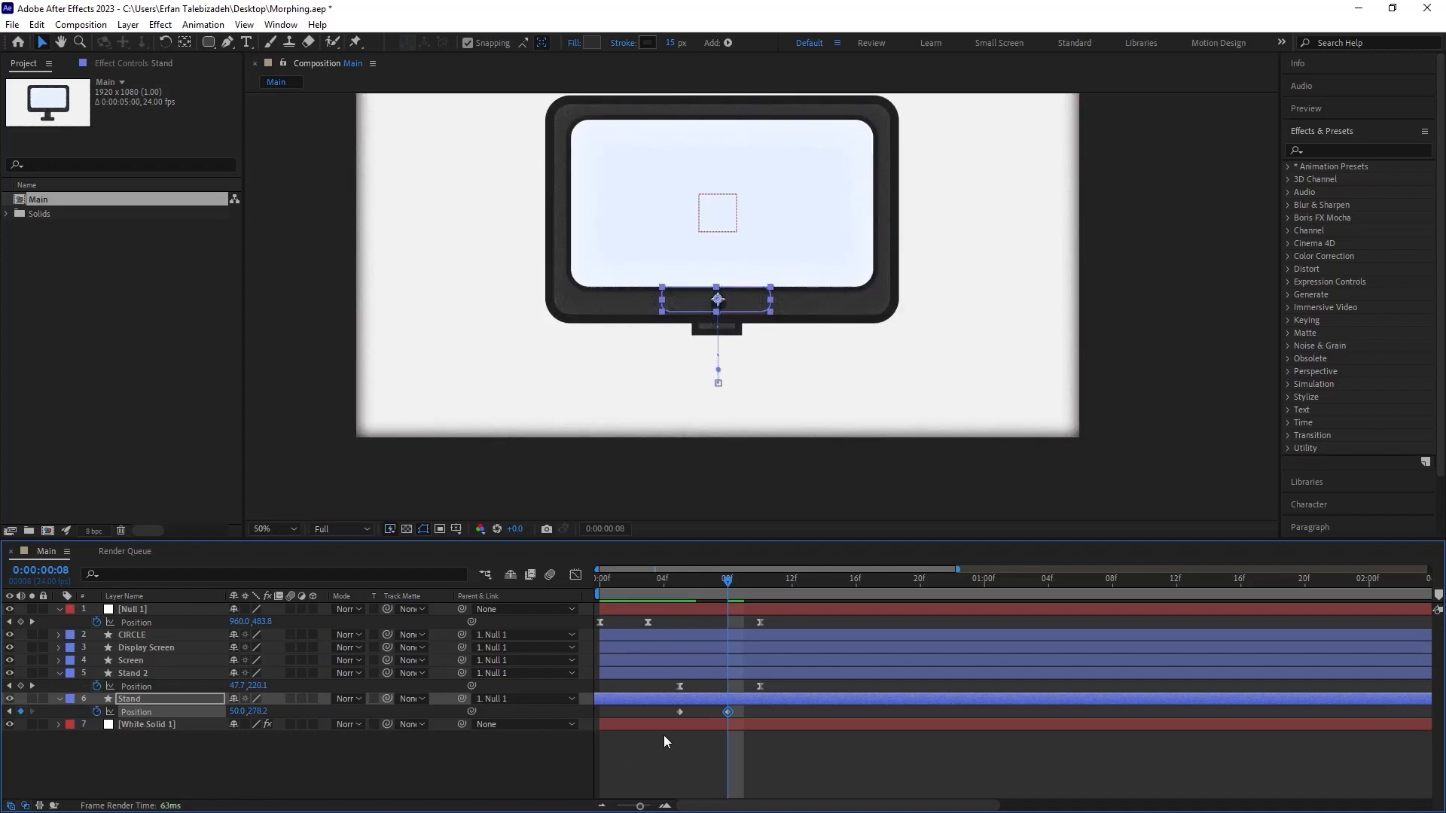
- Move the Stand layer's second Position keyframe to 0:00:00:09 and easy-ease both of its Position keyframes
drag(728, 713, 744, 712)
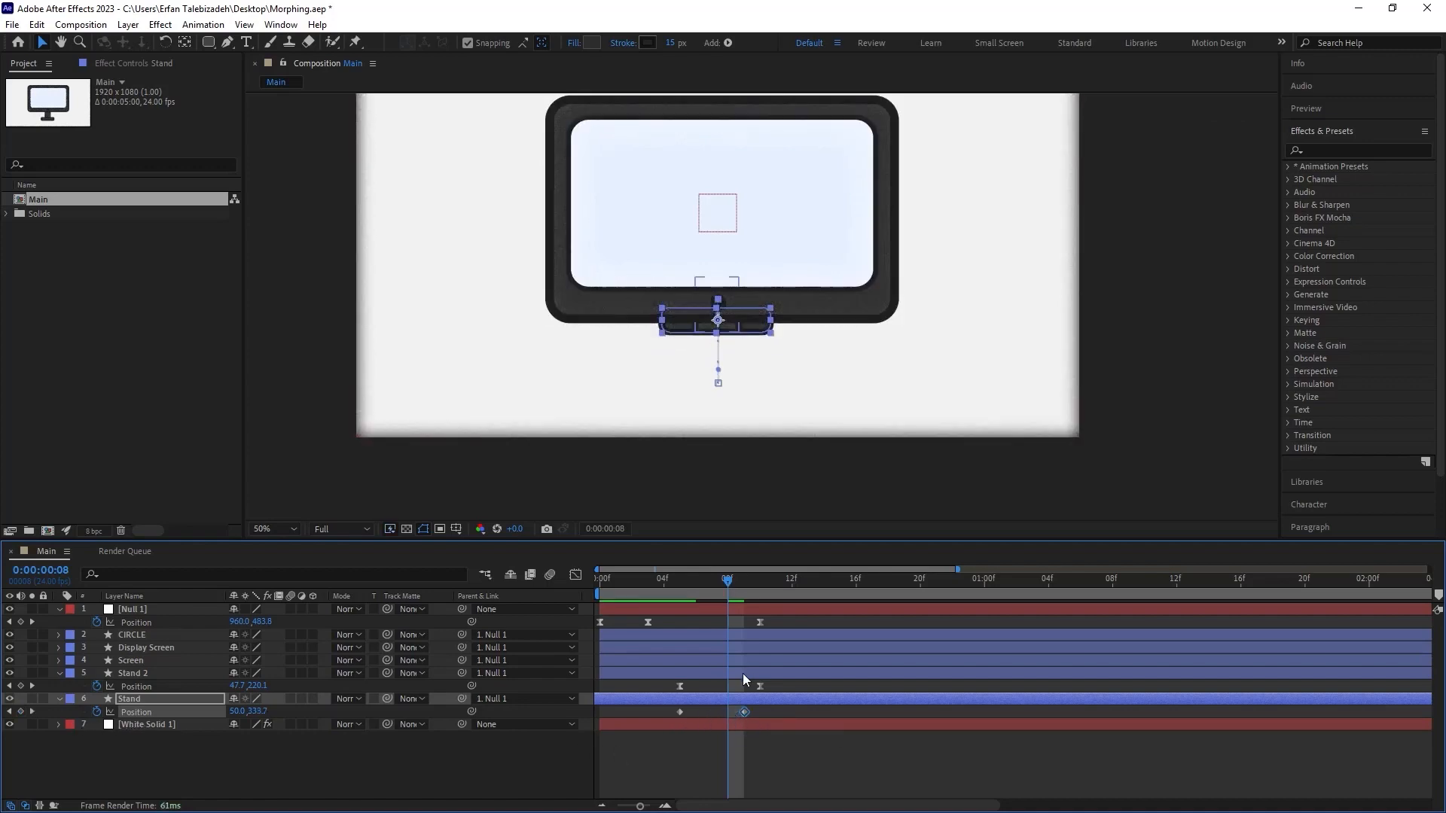
drag(729, 578, 683, 602)
drag(770, 706, 668, 723)
key(F9)
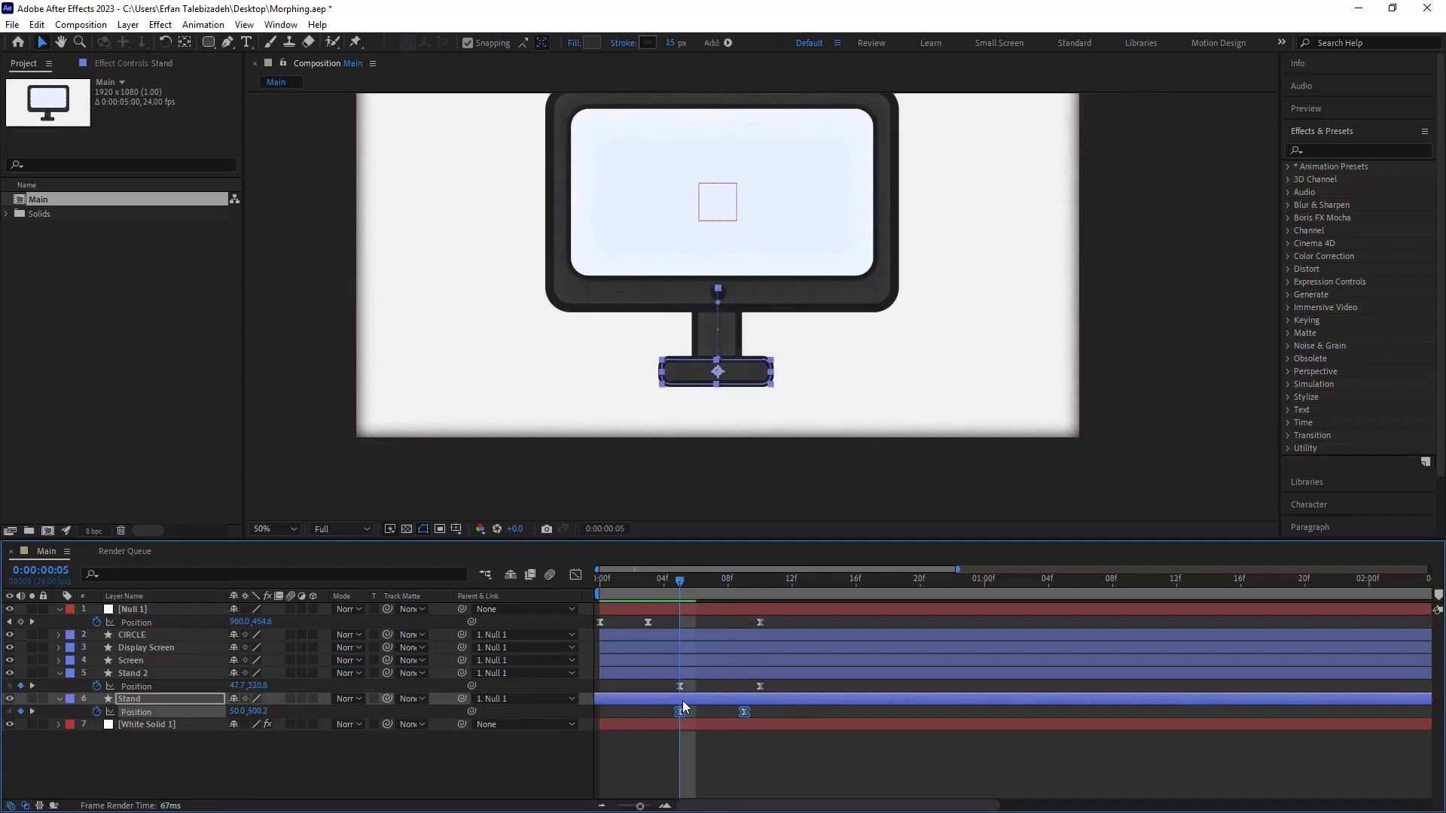
- Lengthen the influence of both Stand Position keyframes for a sharp speed peak midway, and preview the motion
key(shift+F3)
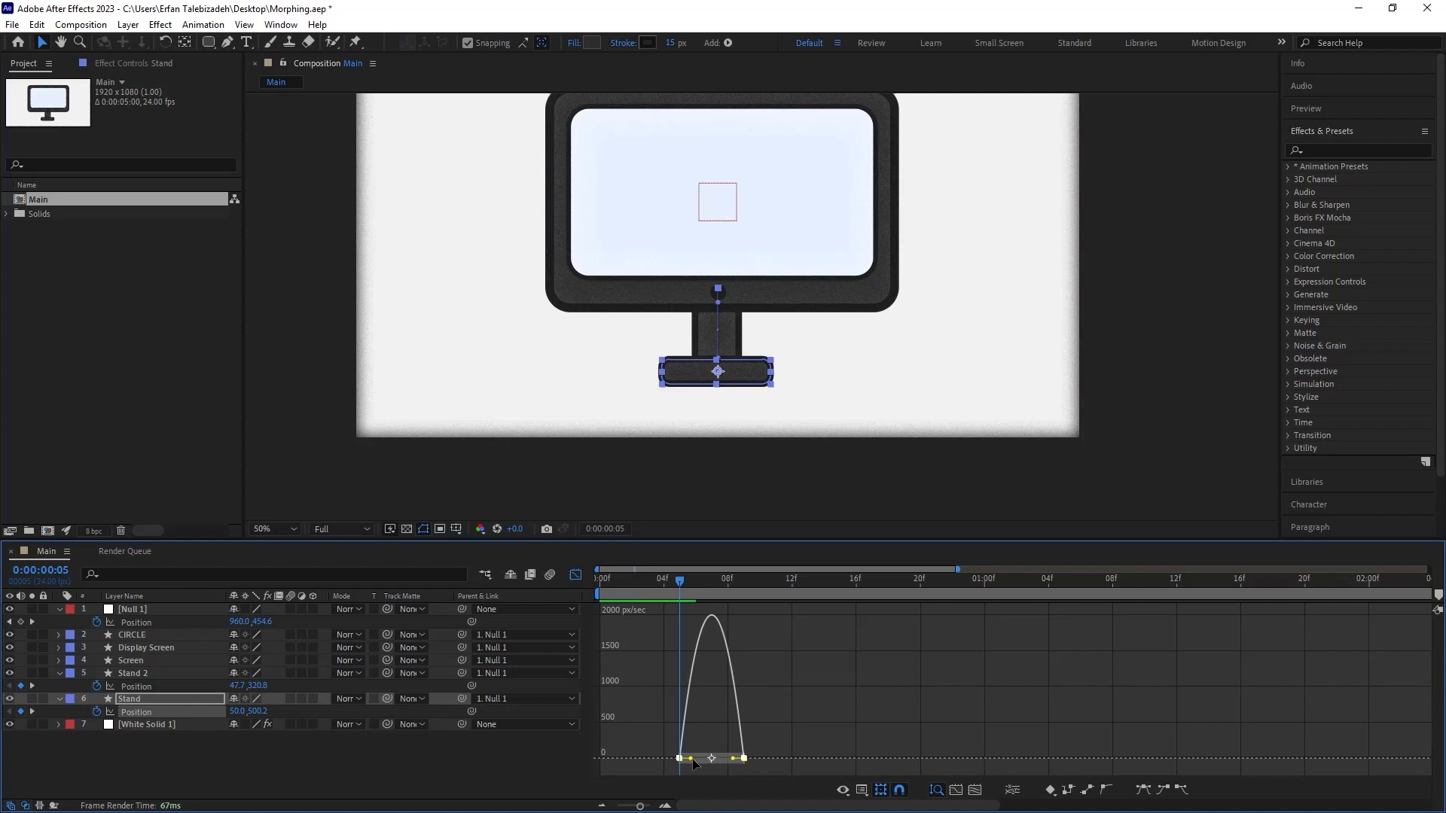
drag(690, 759, 724, 759)
drag(677, 582, 669, 584)
key(space)
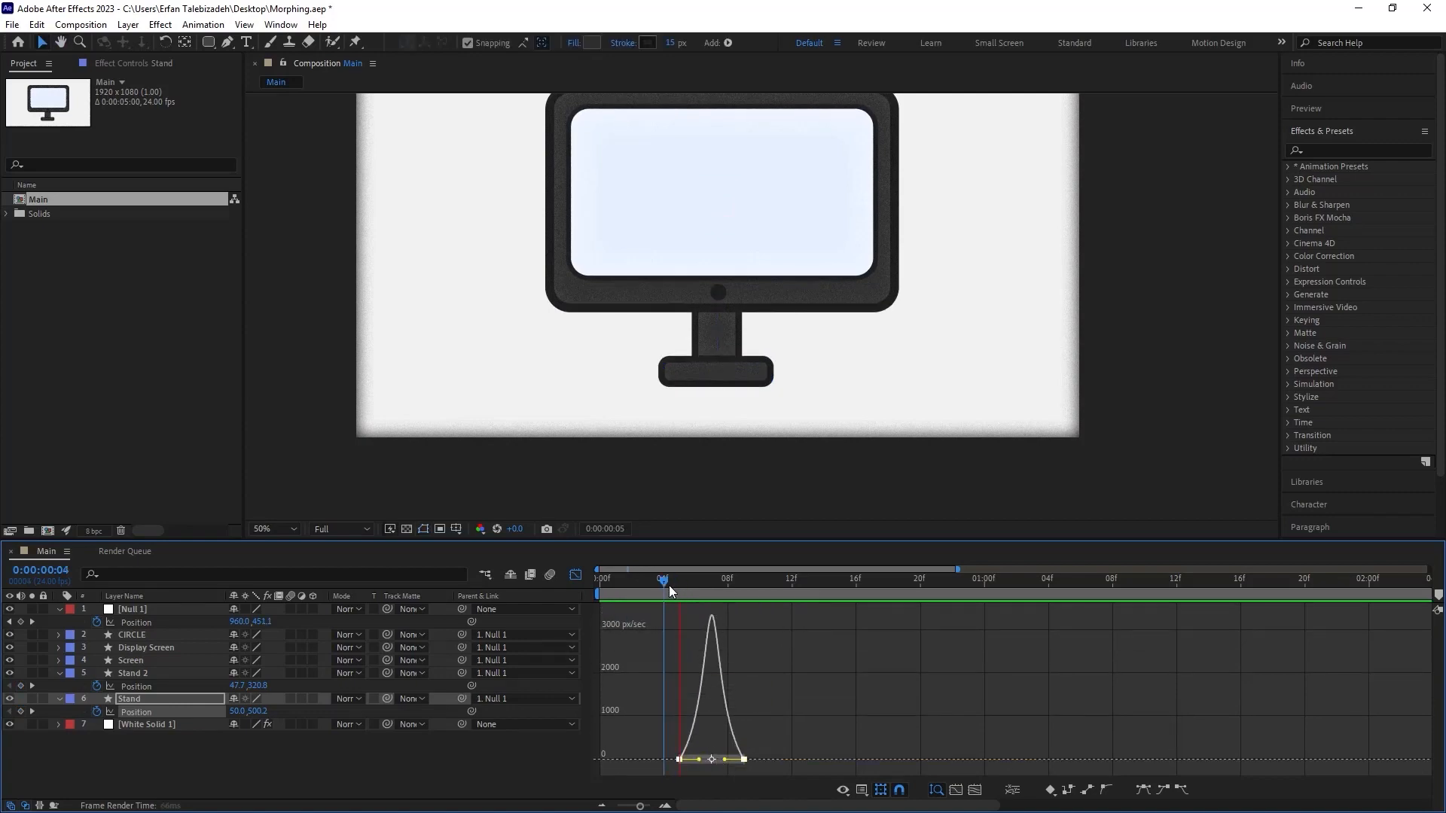
key(space)
key(space)
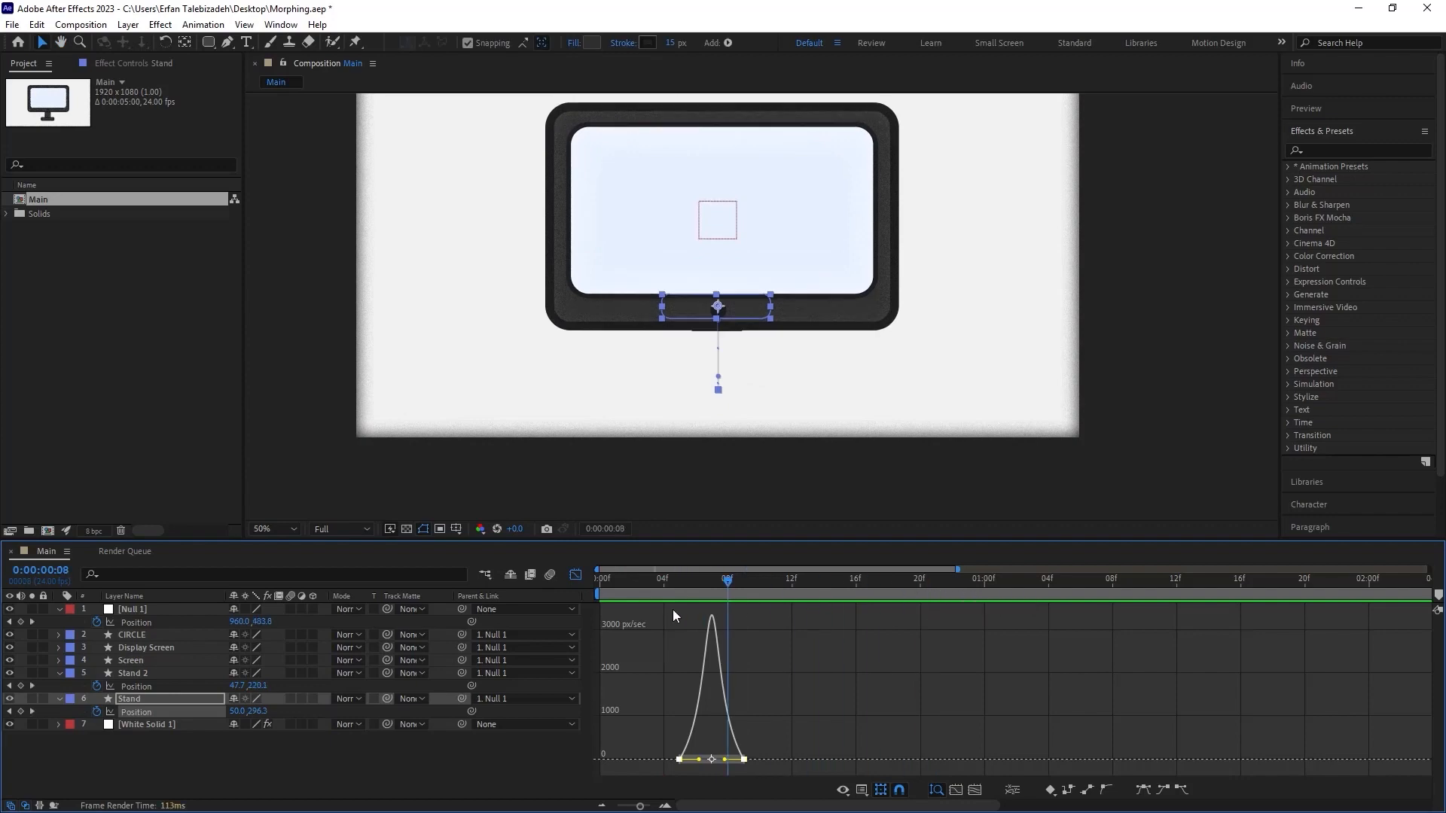
key(space)
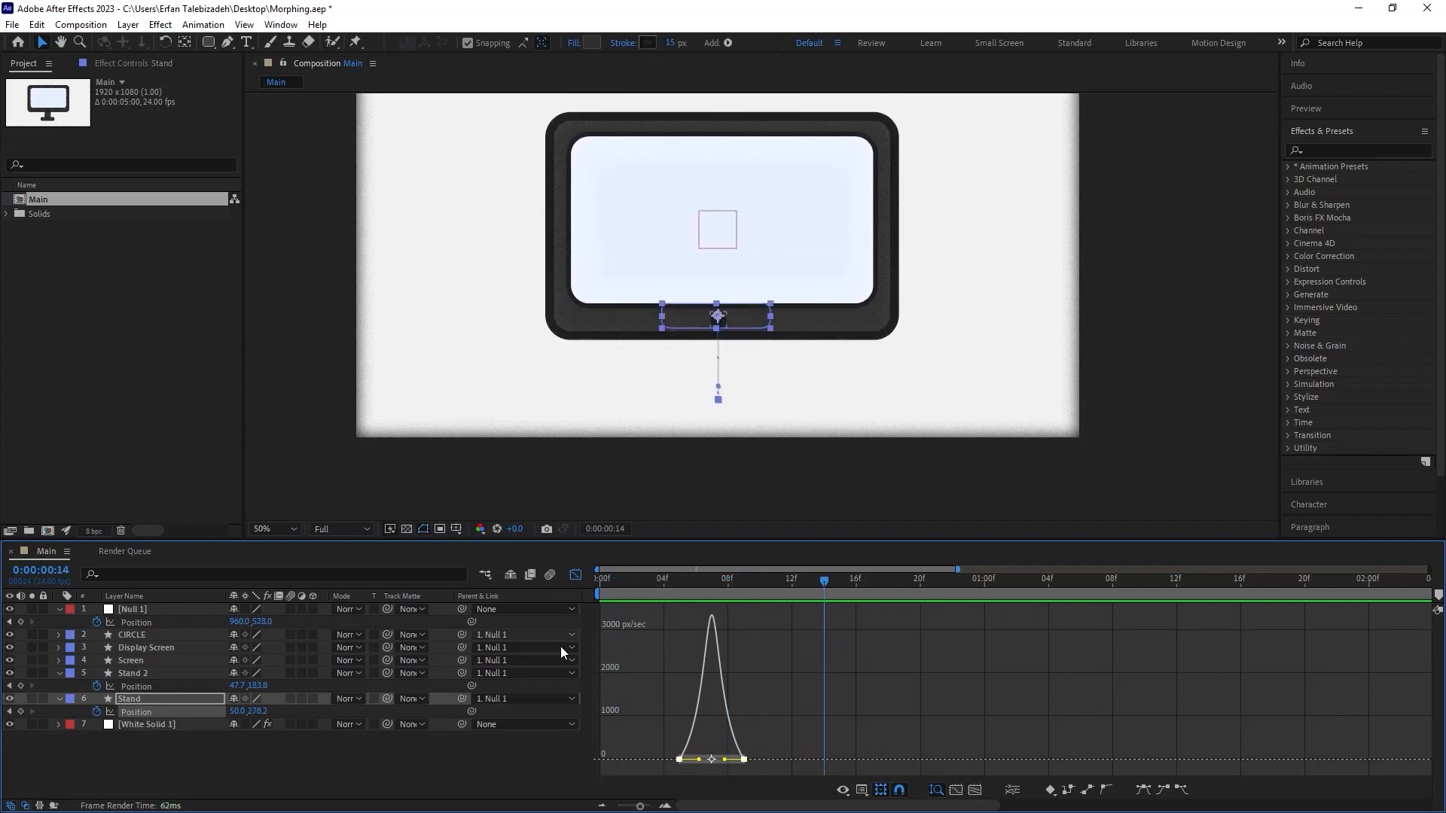
- Center the Screen layer's anchor point within its shape and return from the speed graph to the keyframe view
key(j)
key(j)
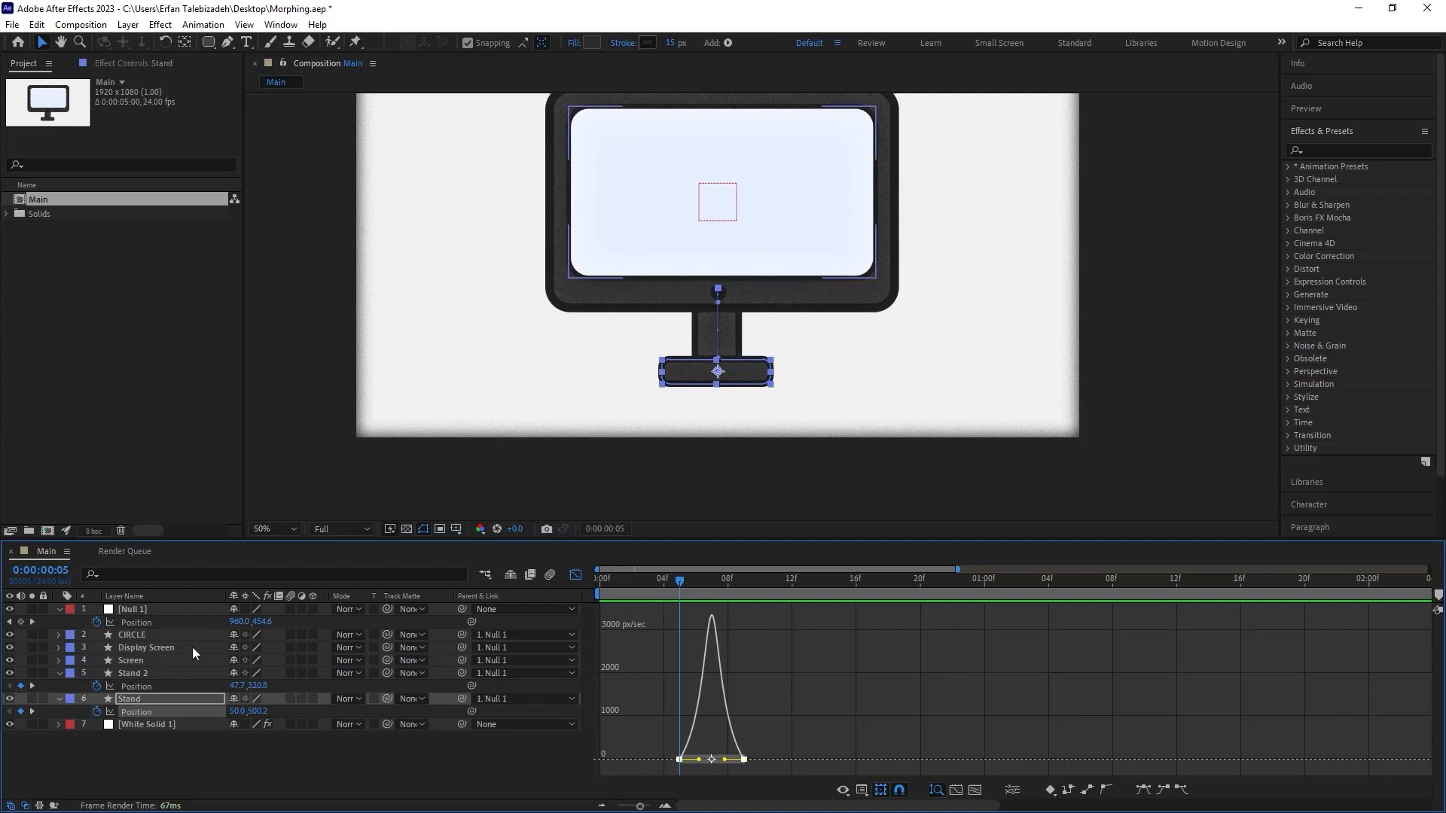
click(138, 670)
click(135, 660)
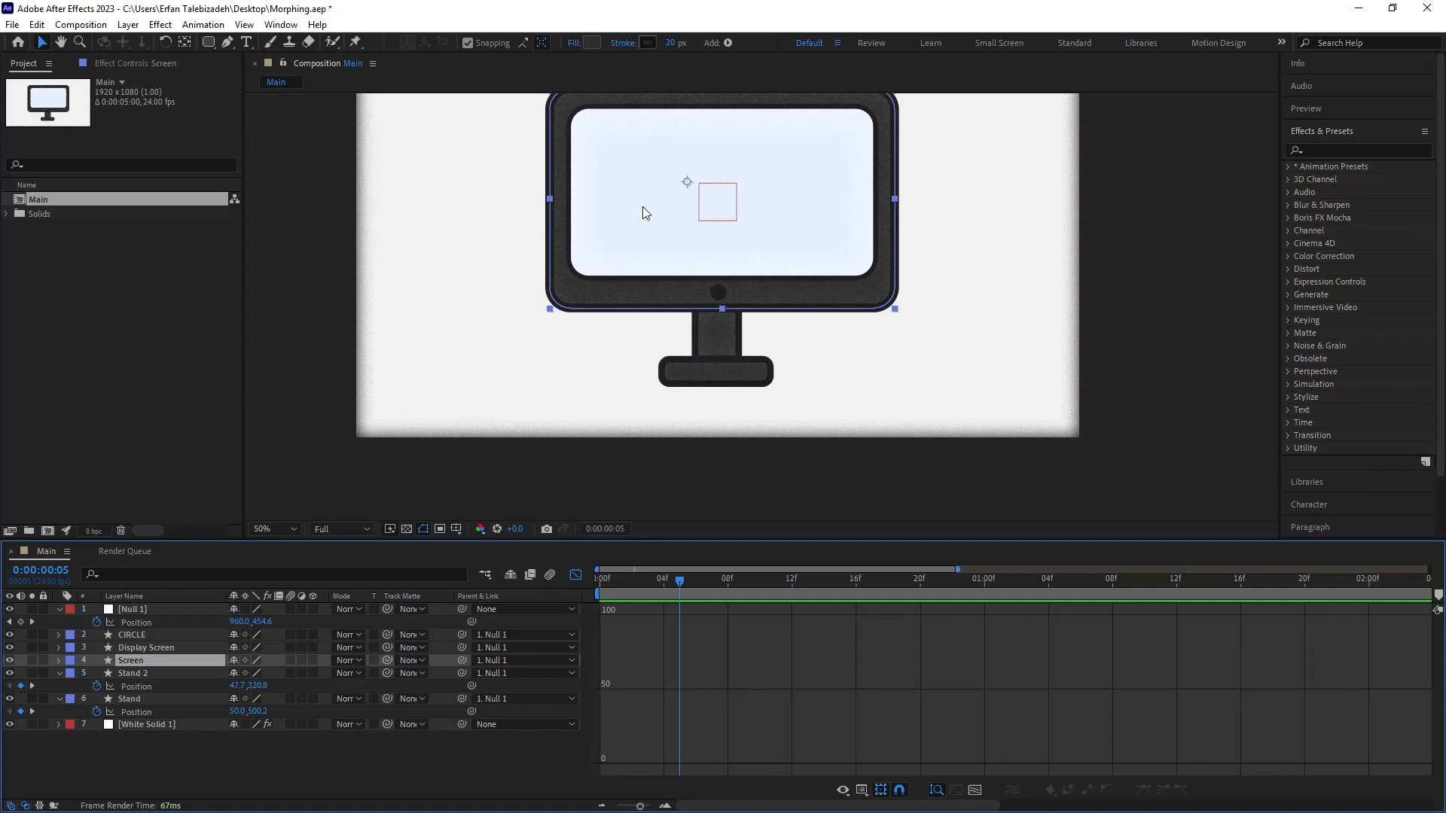
key(ctrl+alt+Home)
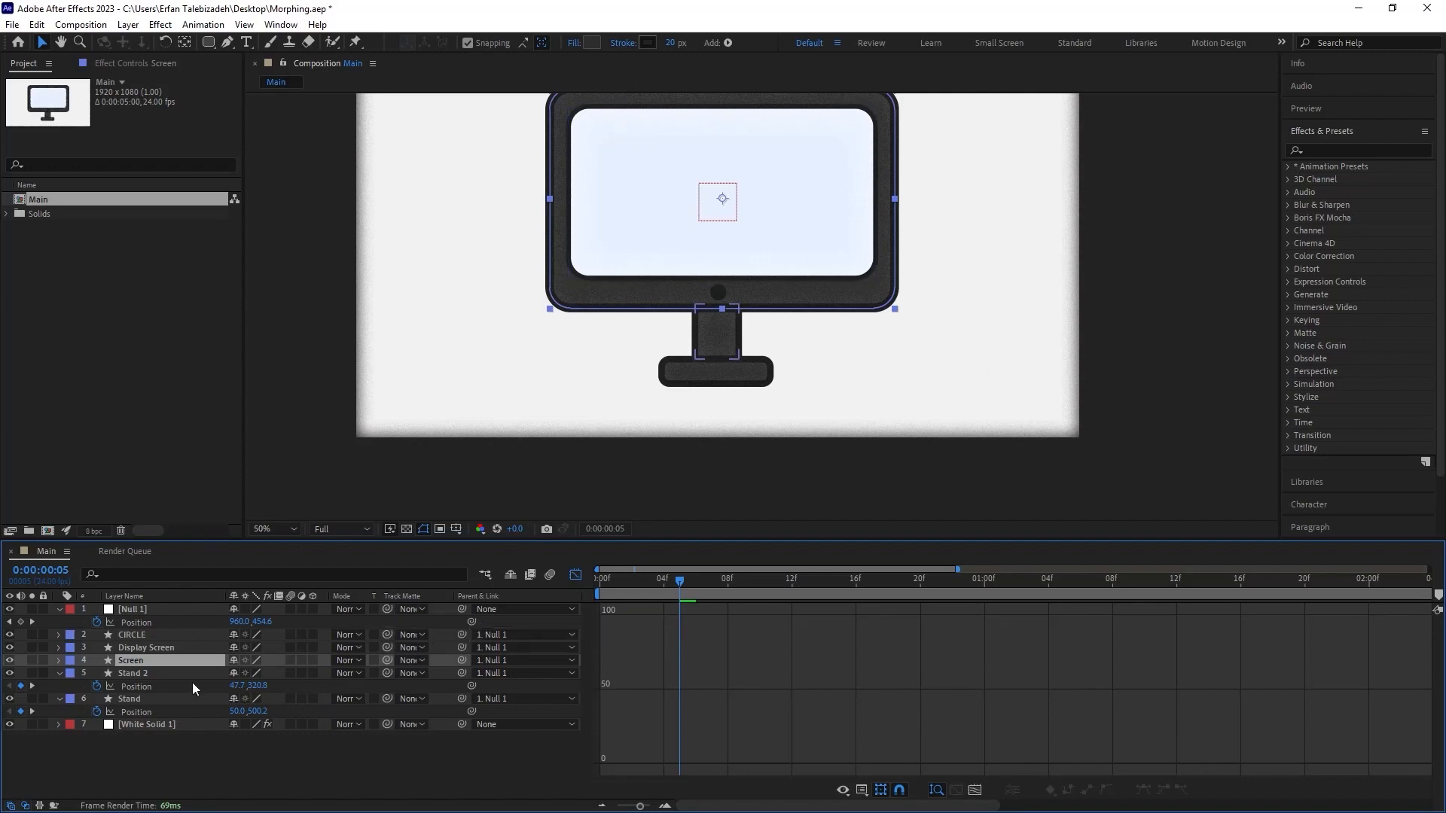
scroll(693, 327, down, 2)
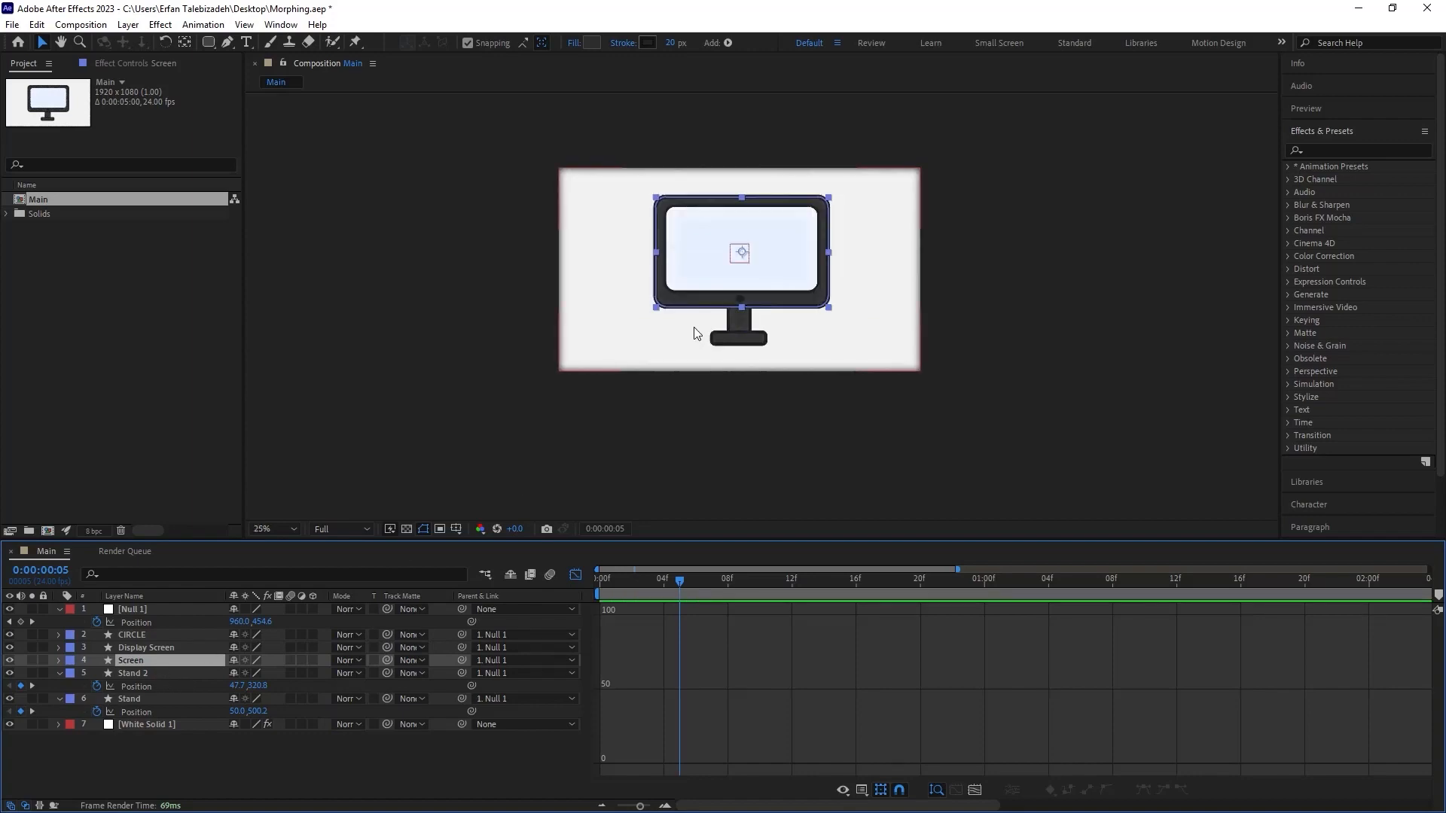
scroll(698, 313, up, 2)
key(shift+F3)
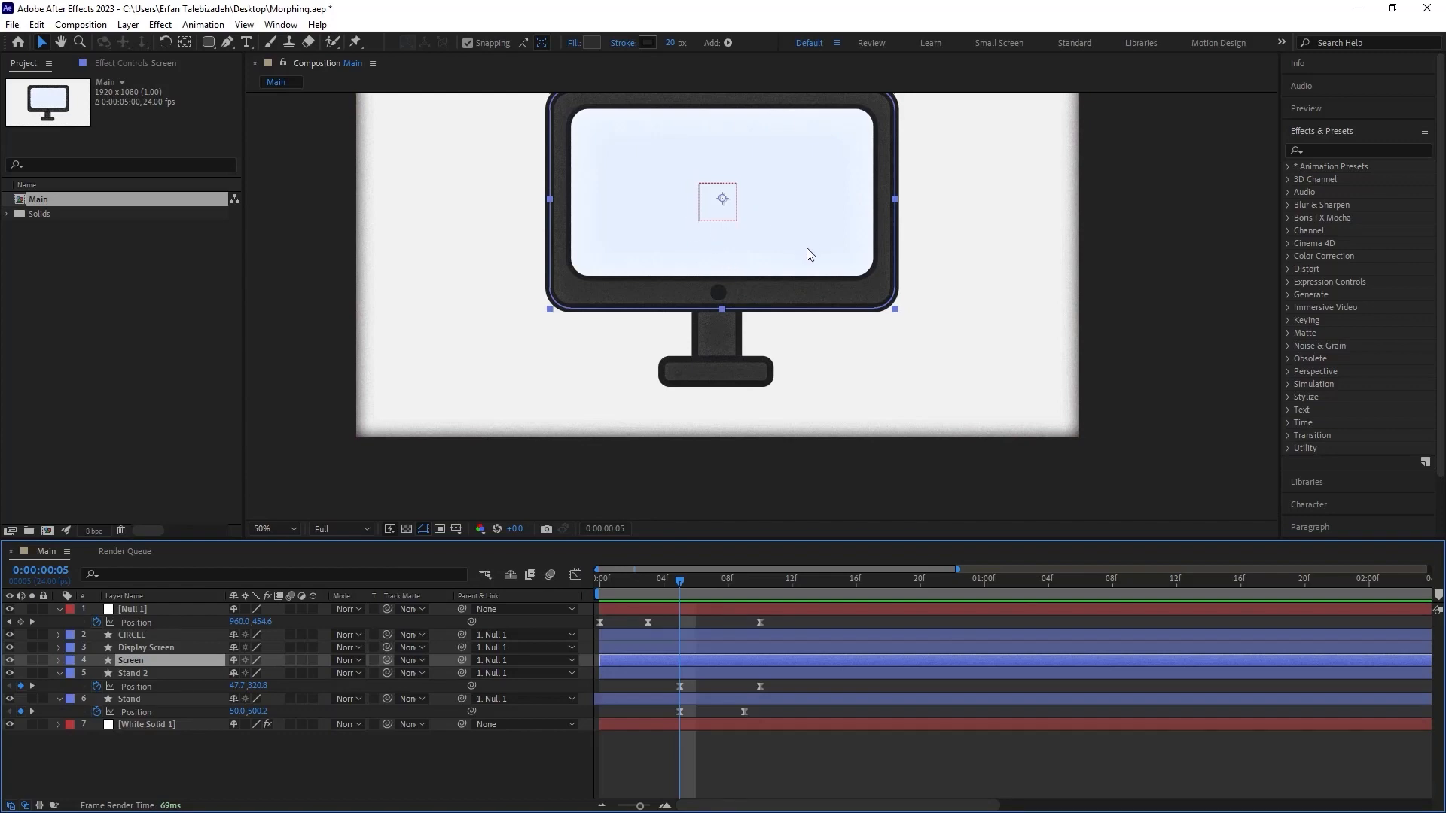
- Reveal the Size, Position and Roundness properties of Rectangle Path 1 in the Screen layer
scroll(775, 257, up, 2)
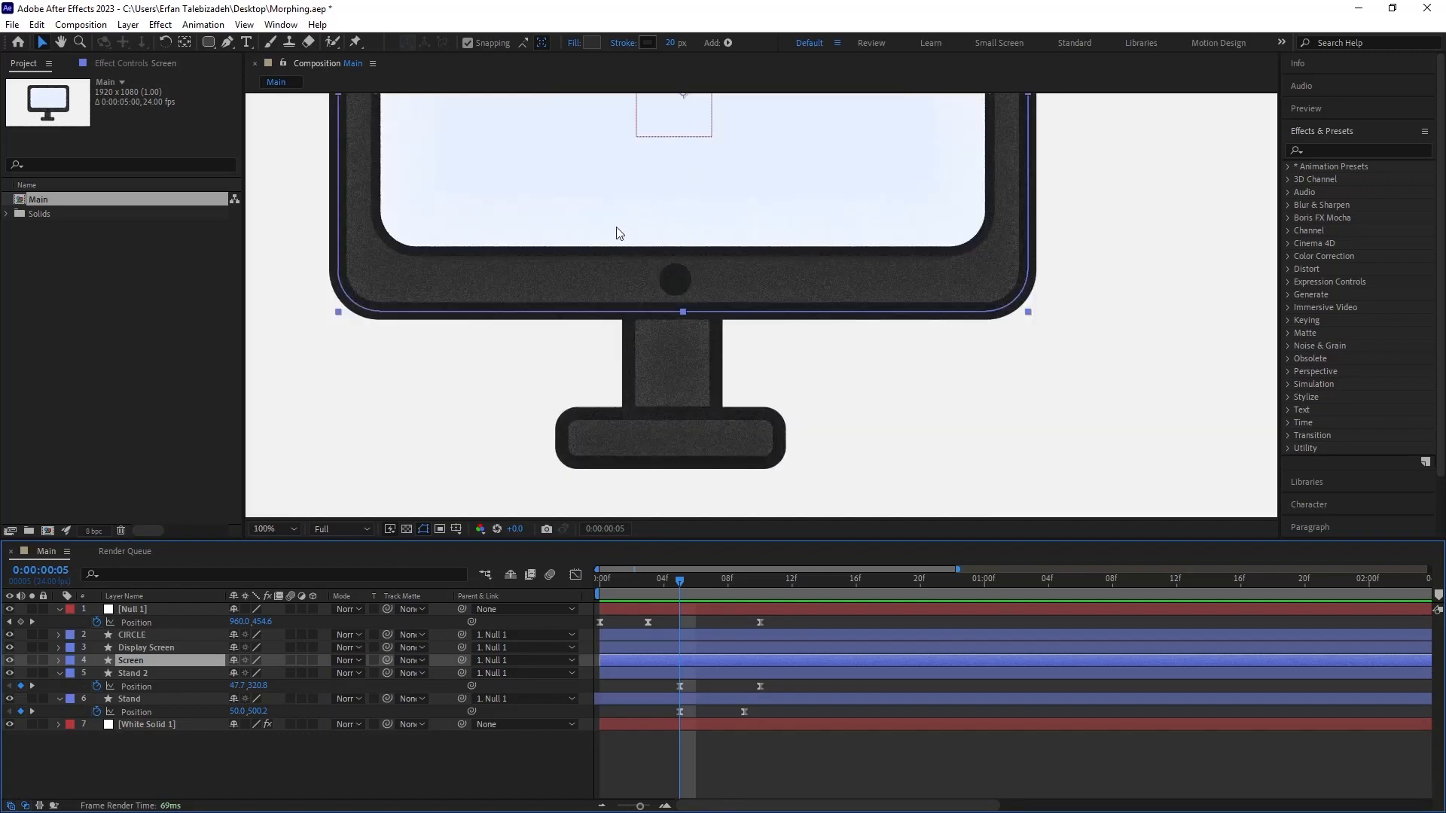
scroll(753, 263, down, 4)
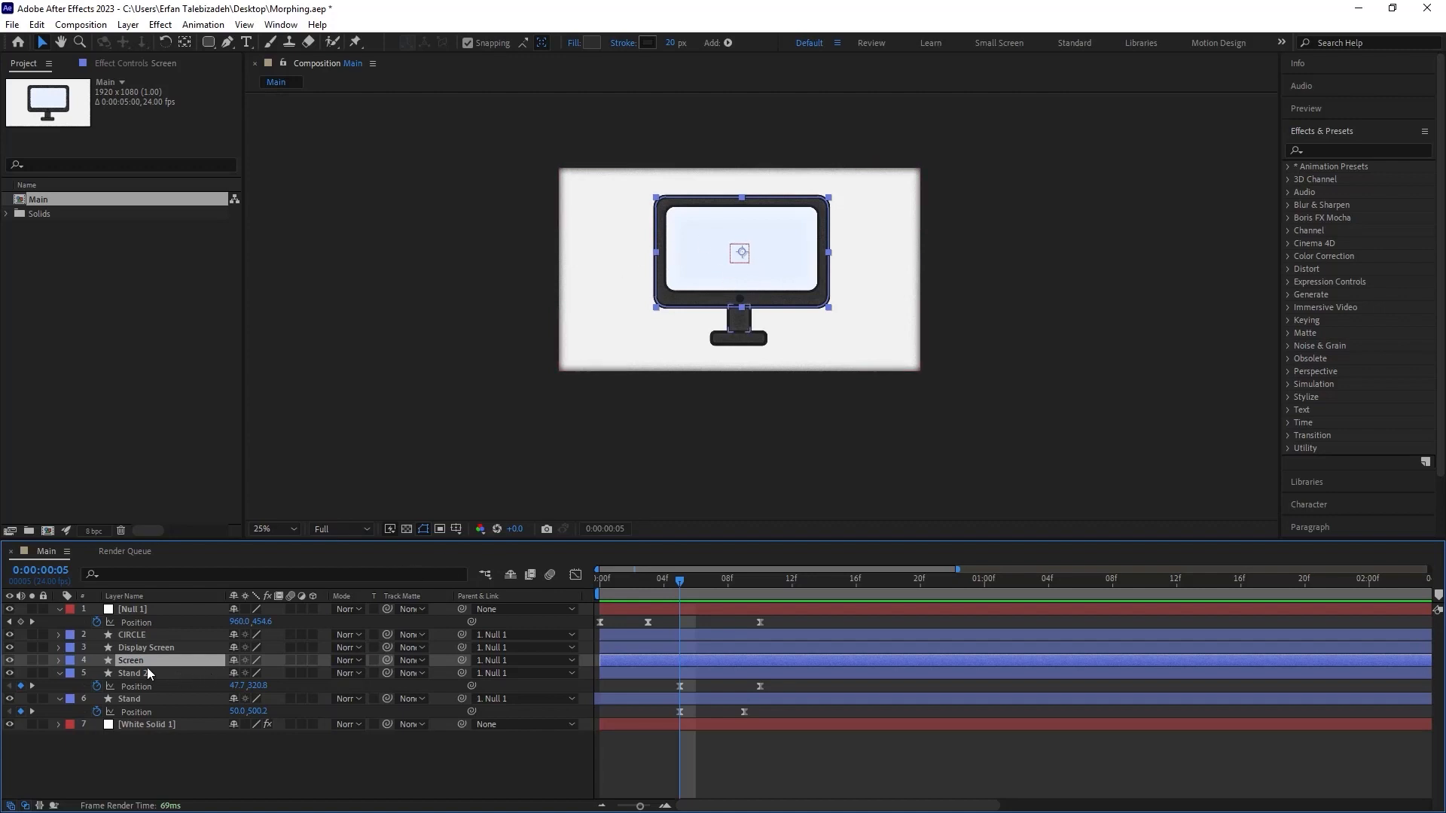
click(58, 661)
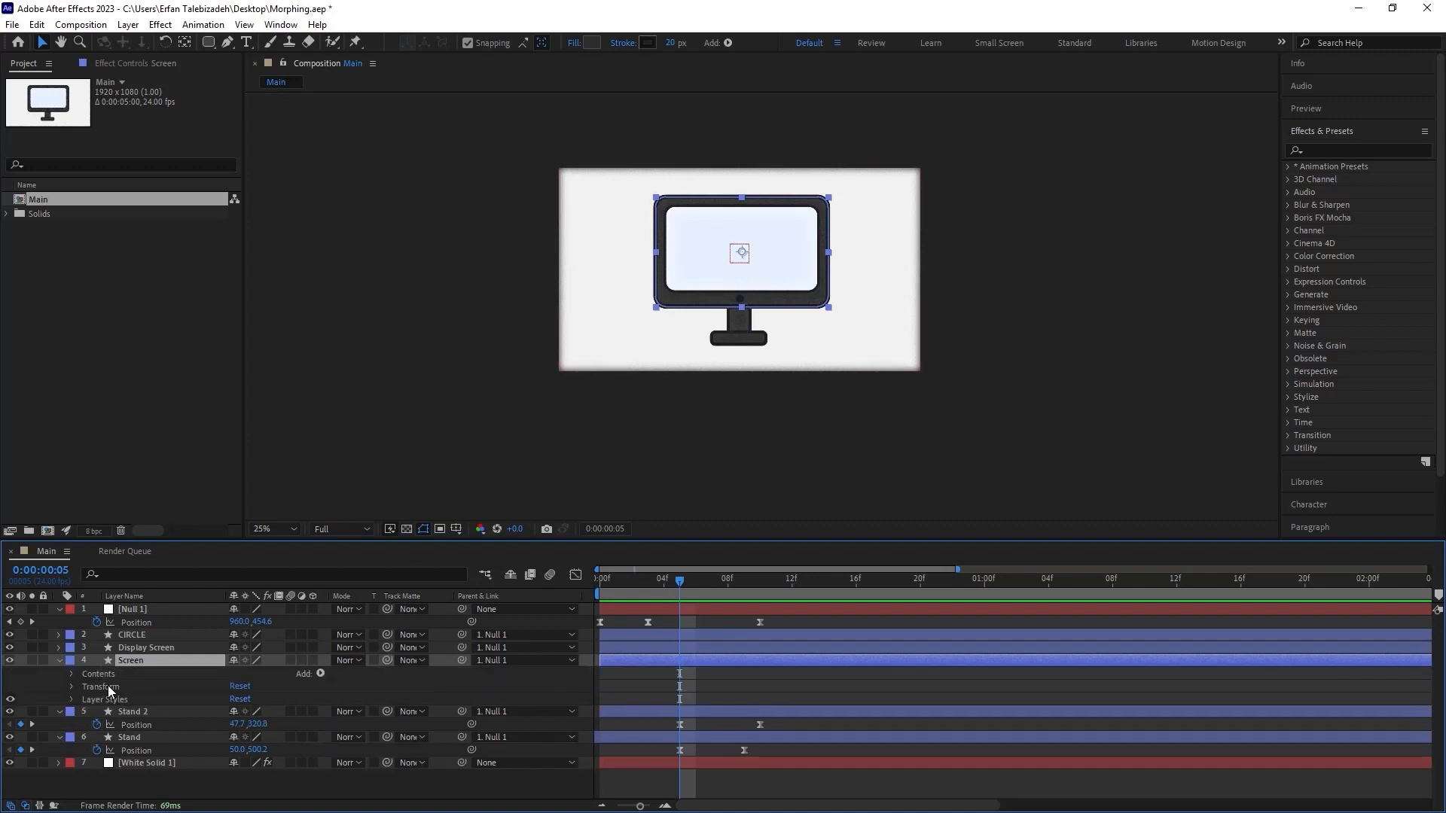
click(72, 674)
click(85, 687)
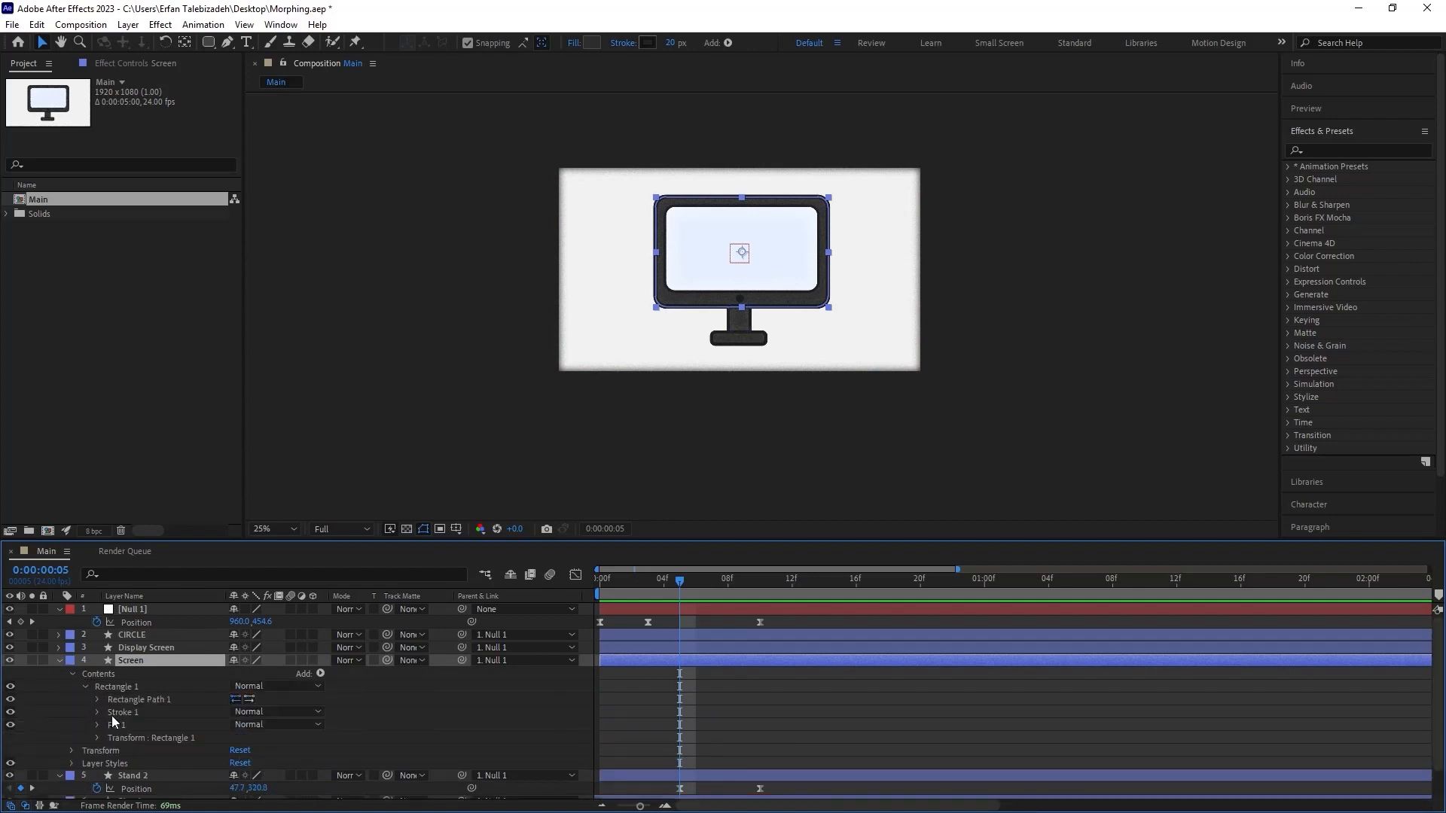
click(97, 699)
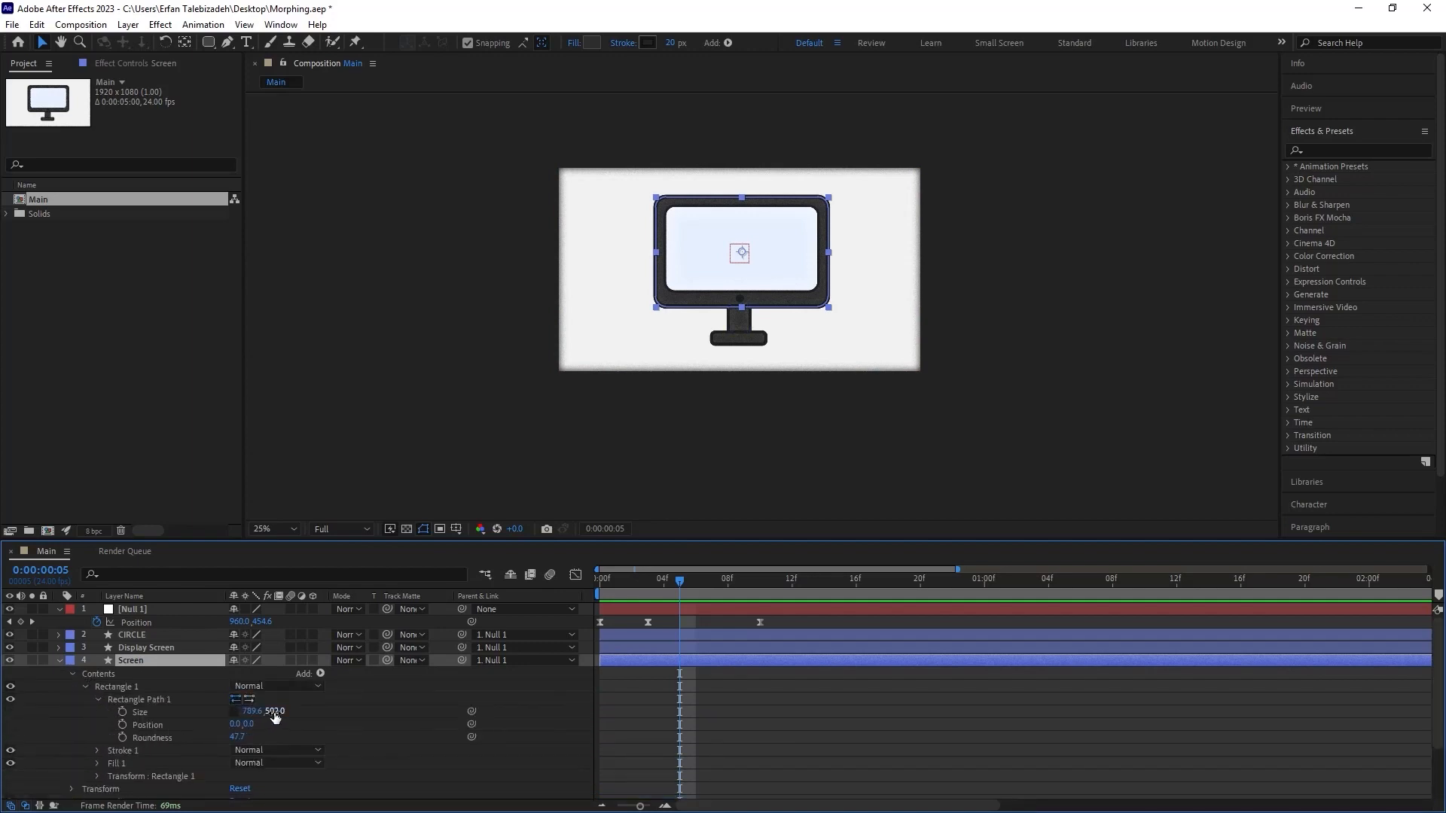
drag(275, 711, 0, 724)
key(ctrl+z)
mouse_move(252, 713)
mouse_down()
mouse_move(94, 719)
mouse_move(232, 719)
mouse_up()
- Add a keyframe for the Screen rectangle's Size at 0:00:00:07
scroll(738, 312, up, 1)
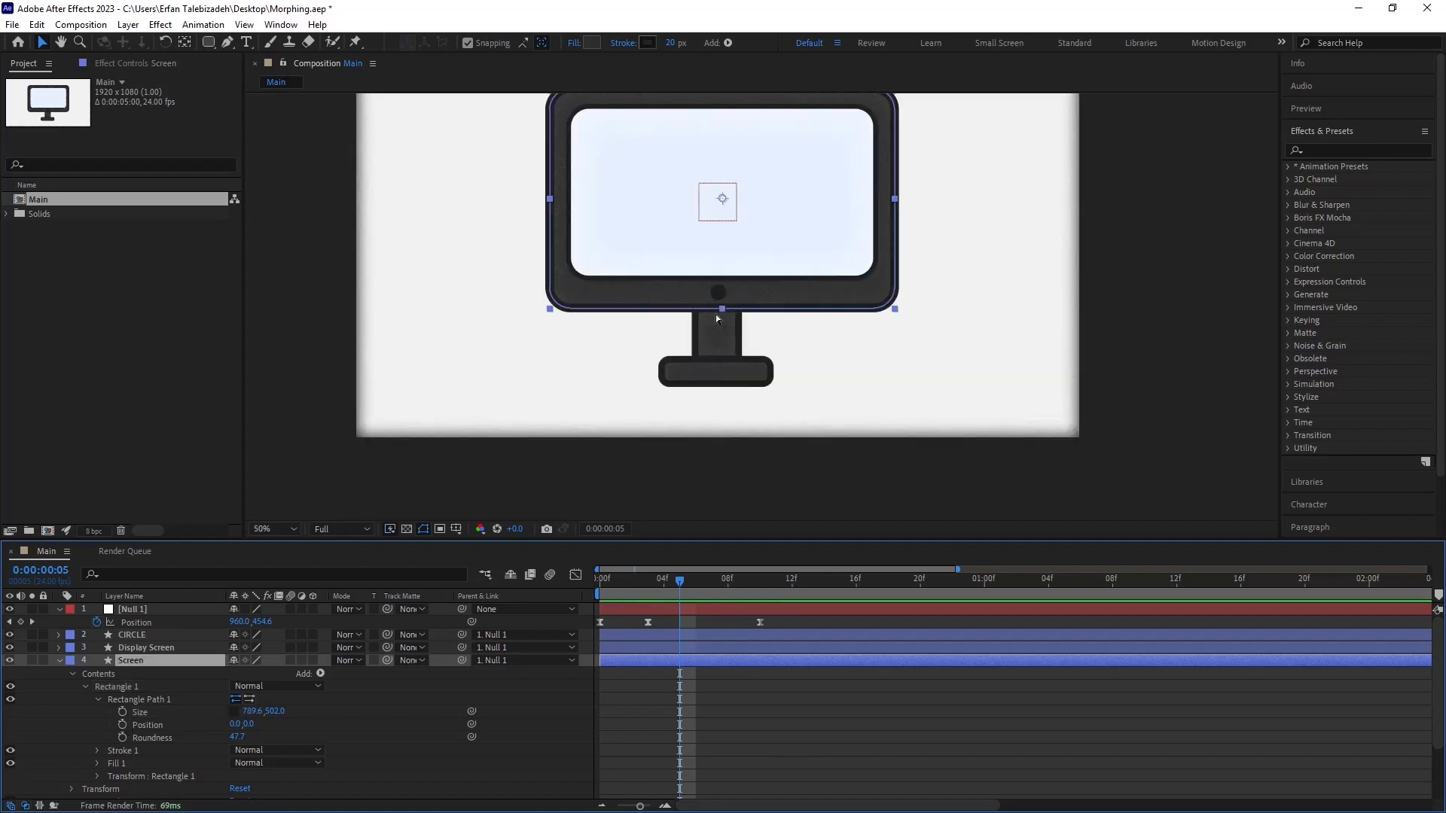
drag(676, 584, 712, 643)
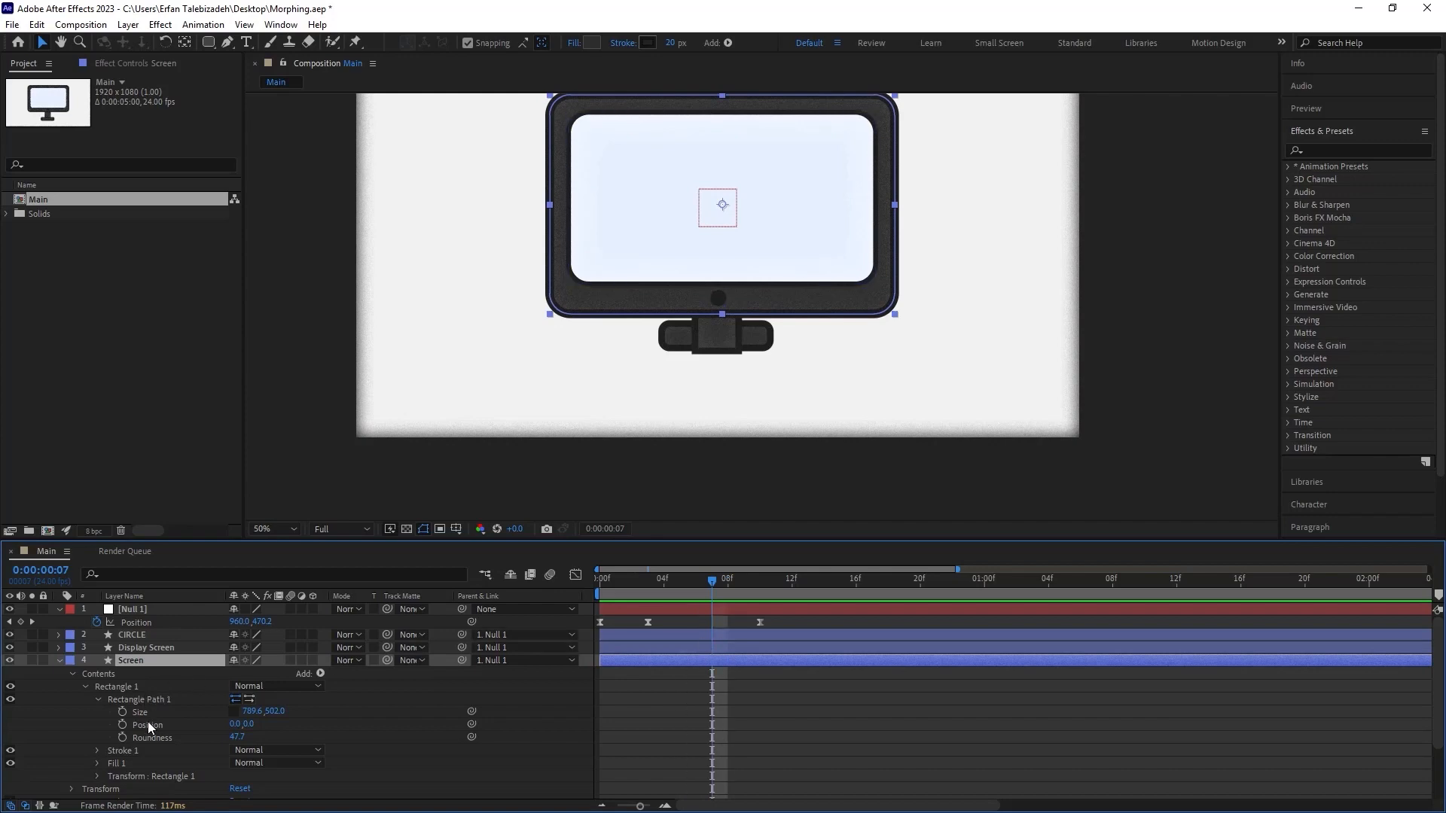
click(122, 712)
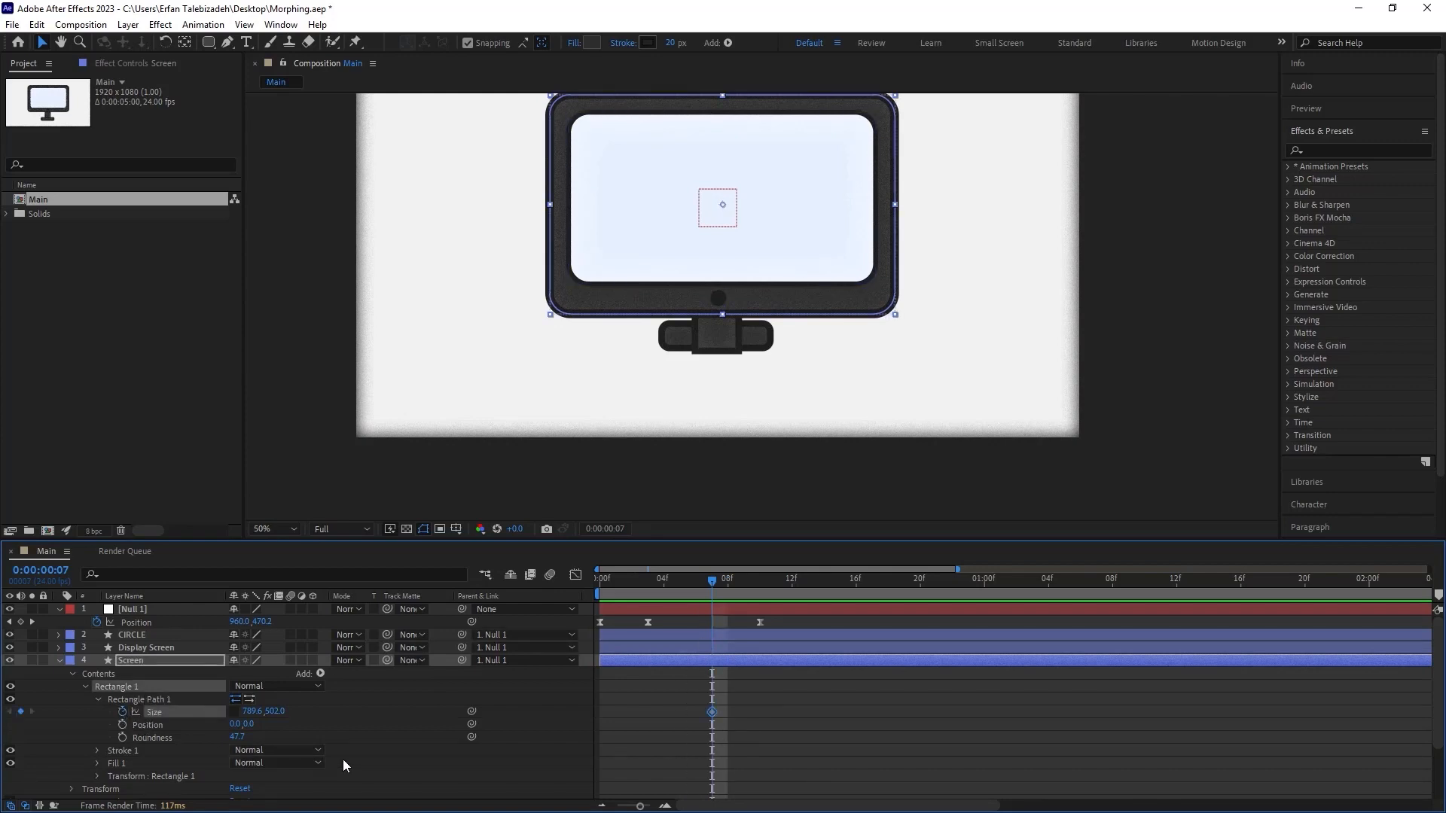
click(235, 712)
drag(252, 712, 113, 729)
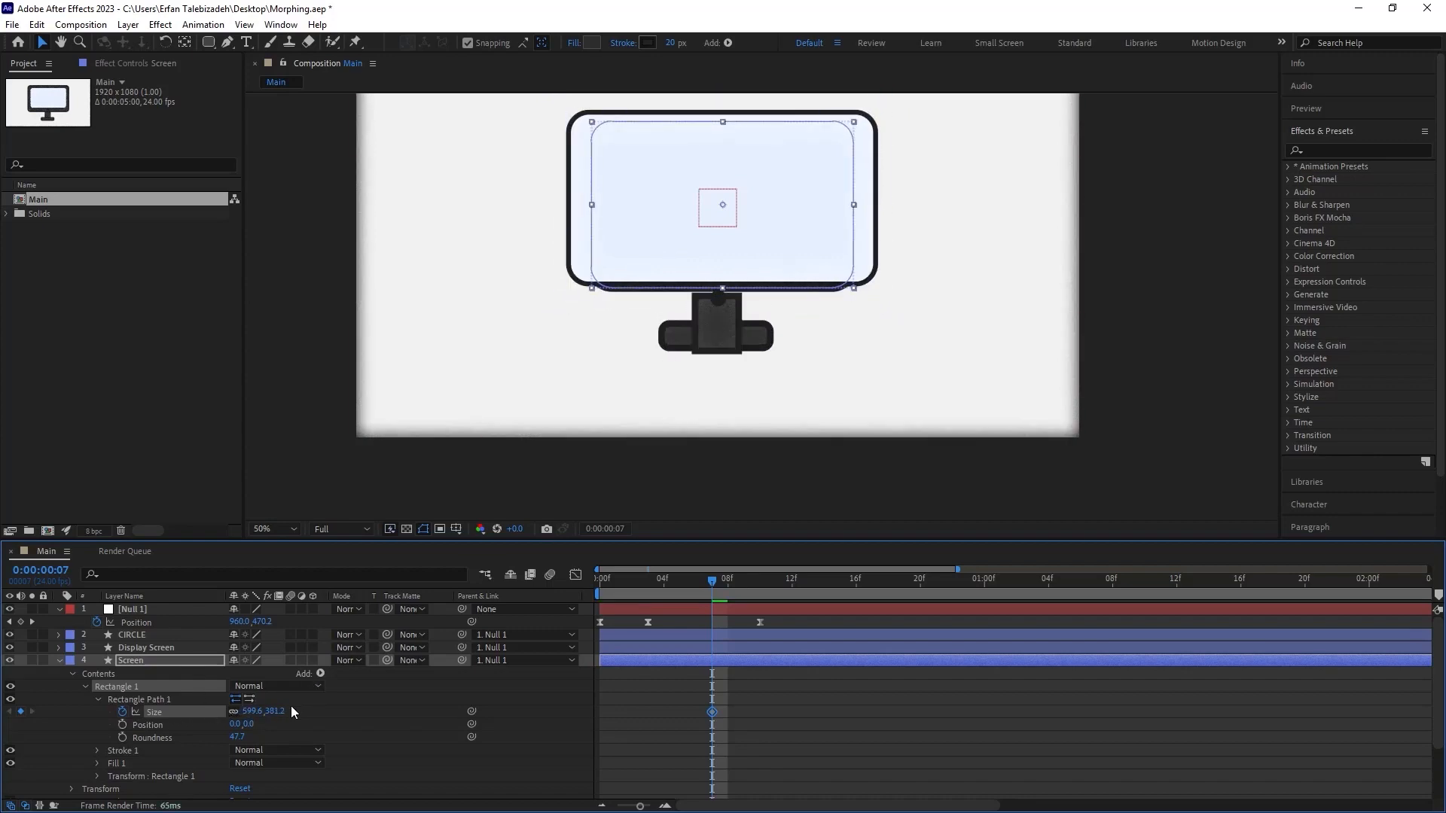
key(ctrl+z)
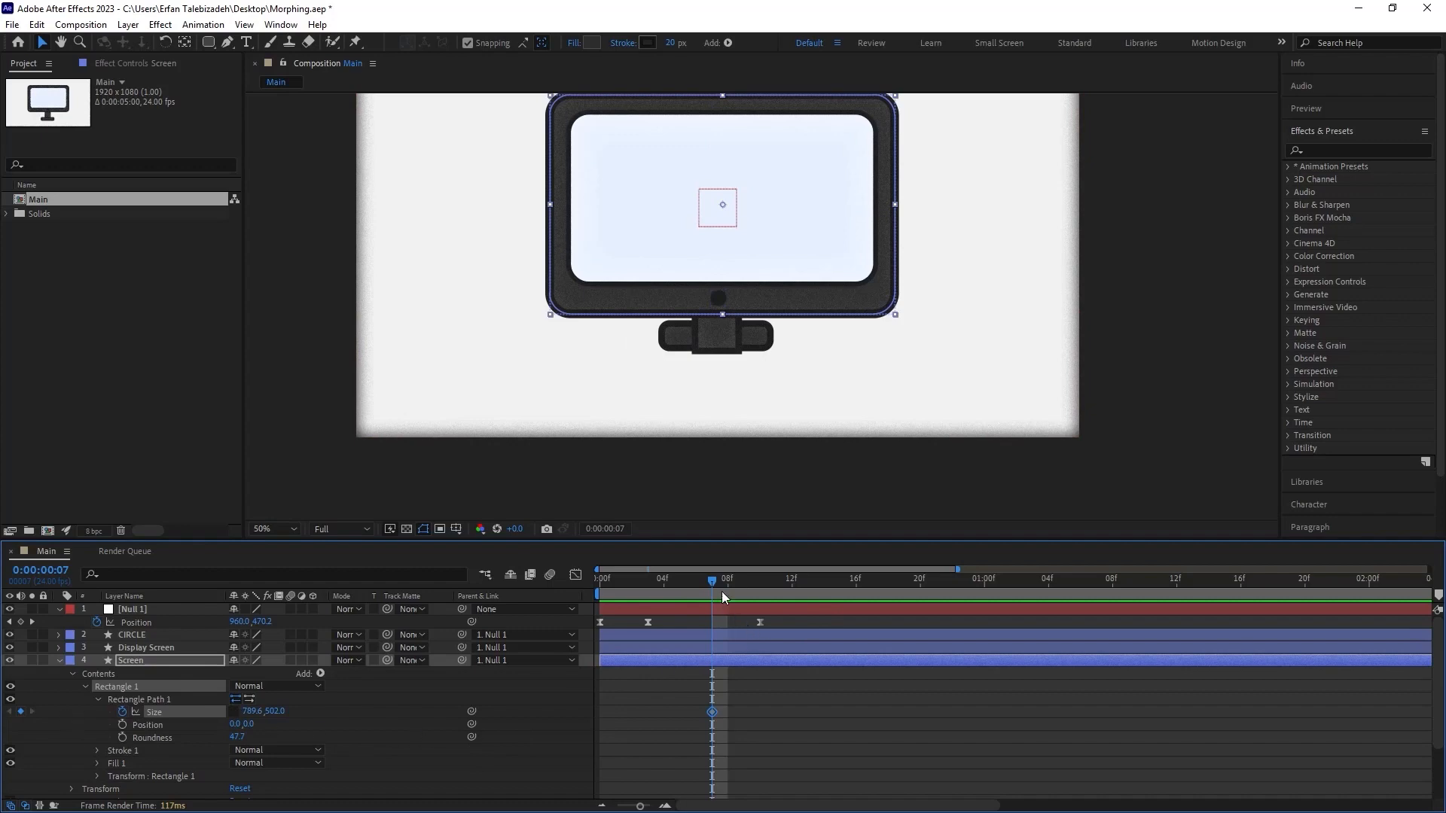
- At 0:00:00:11, narrow the Screen rectangle's Size width to 287.6 for a phone-like body, and hide the Display Screen layer
drag(712, 583, 776, 617)
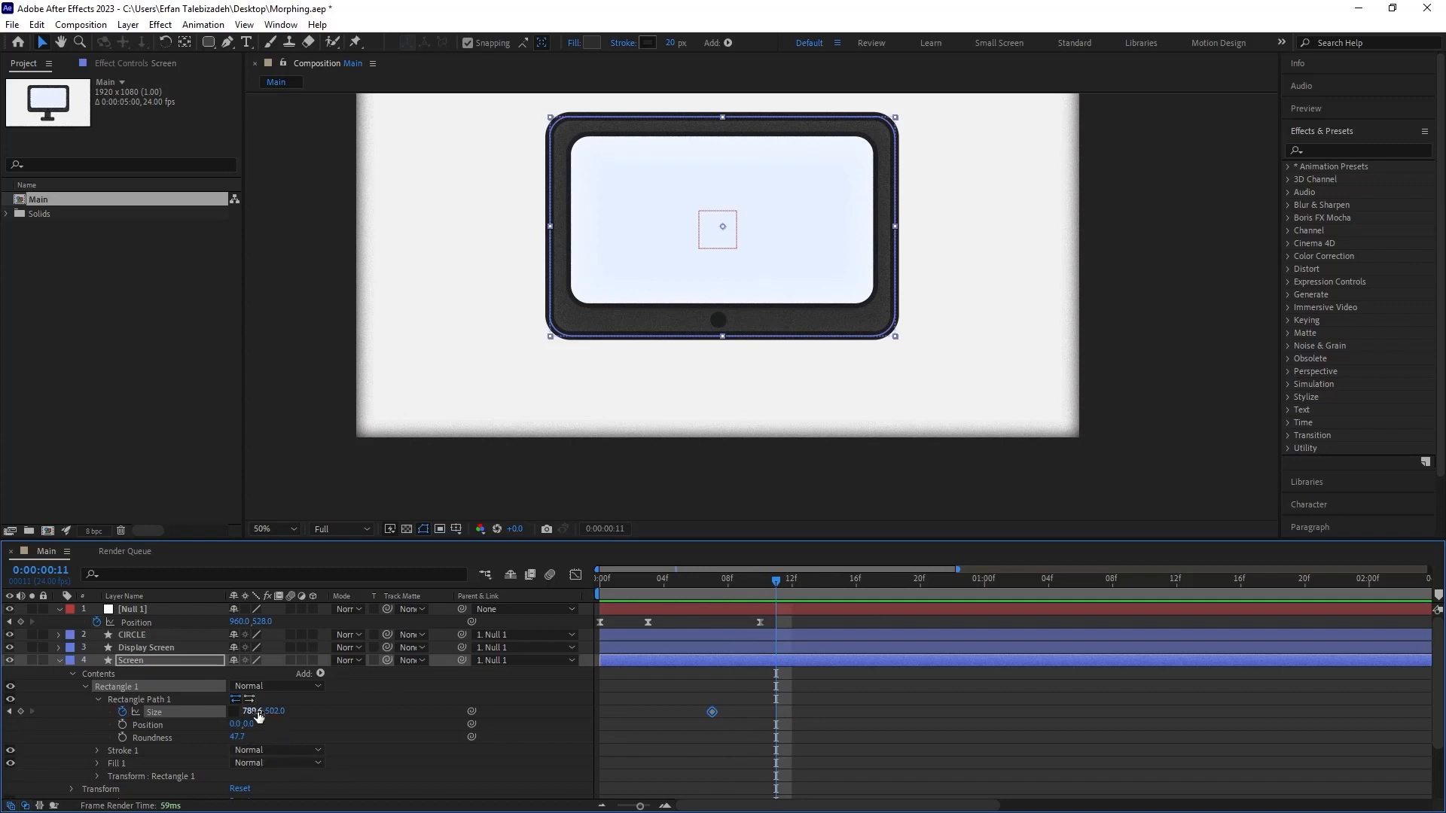
drag(256, 711, 30, 733)
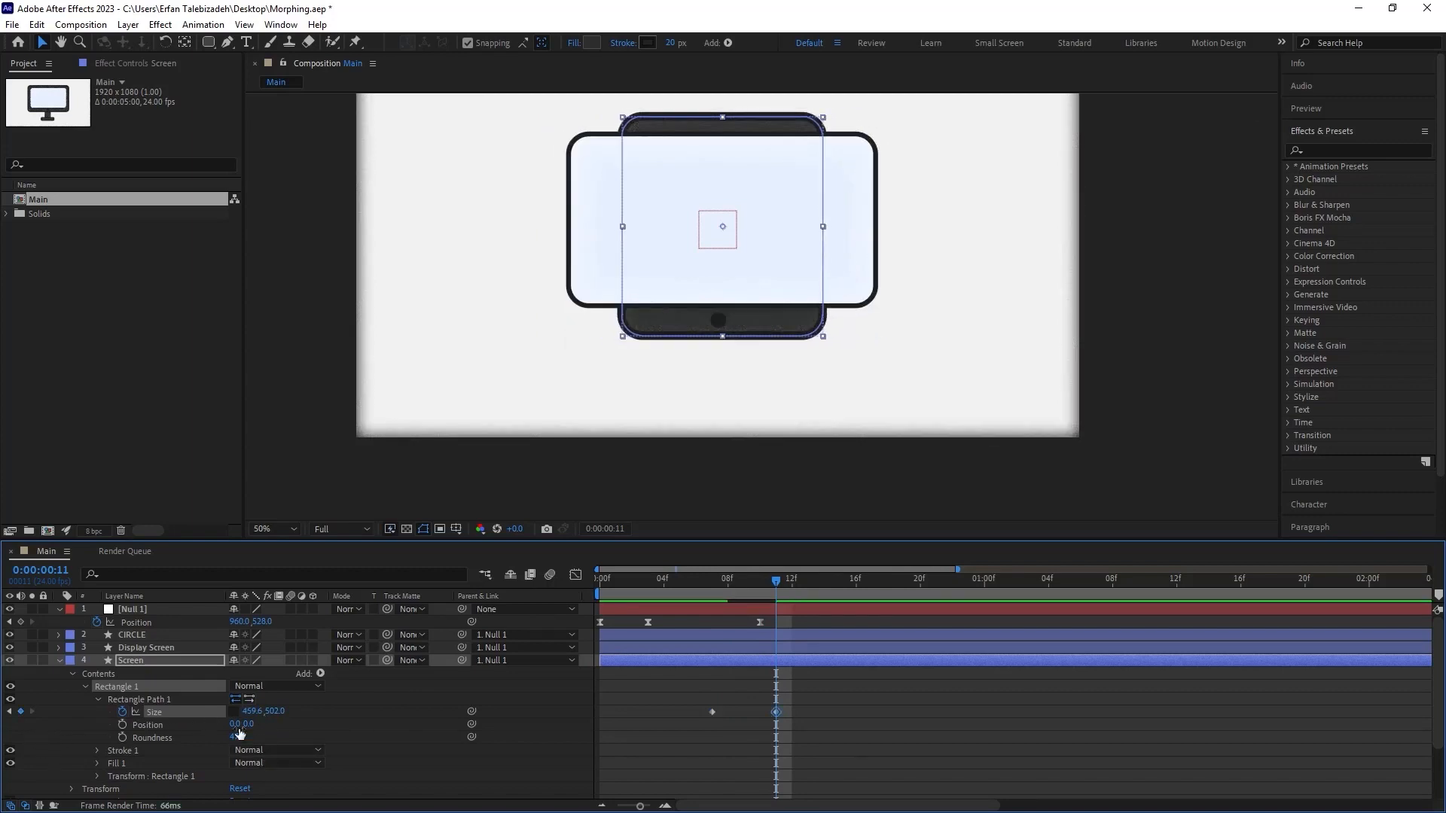
click(11, 649)
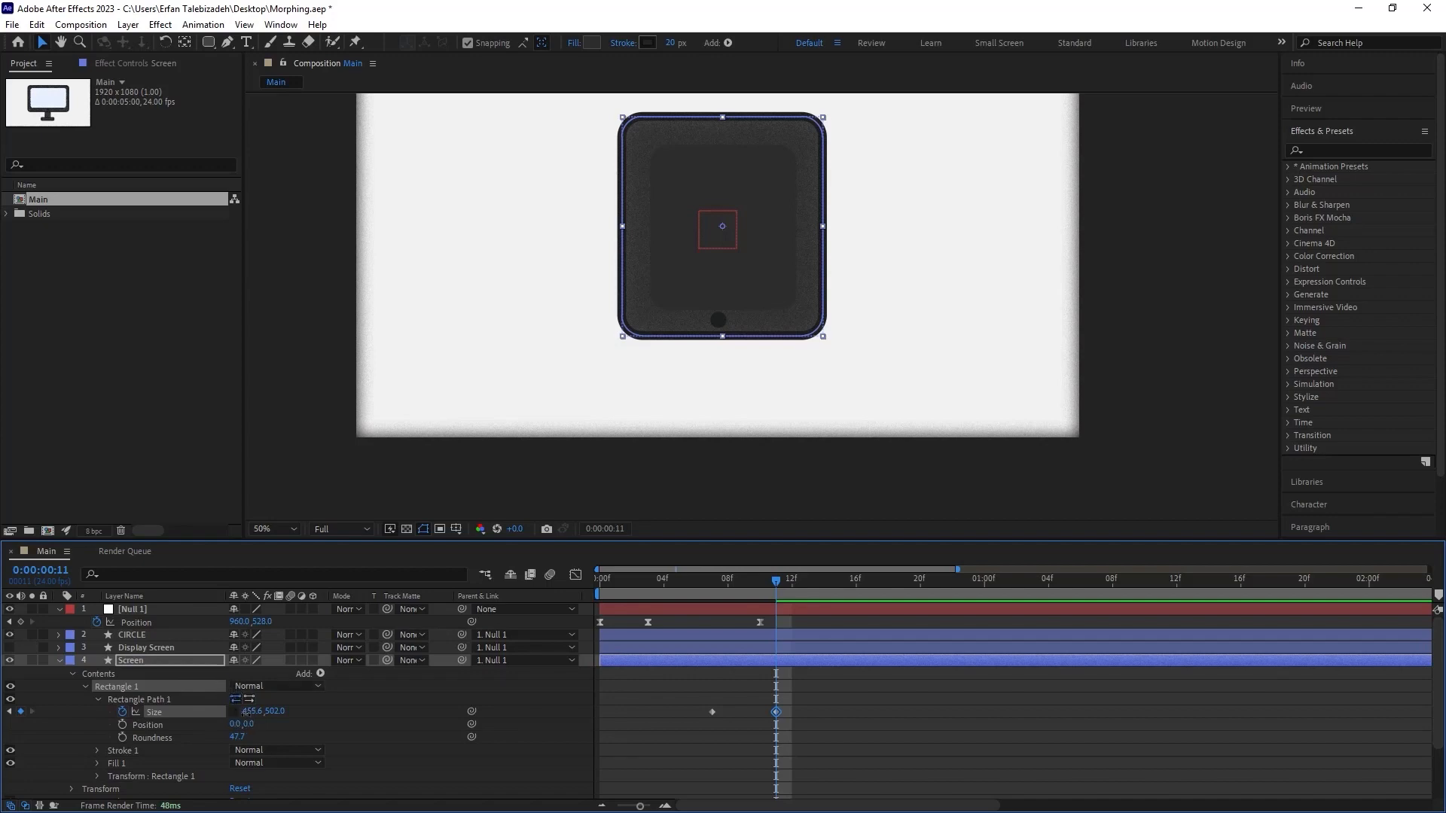
drag(250, 711, 131, 724)
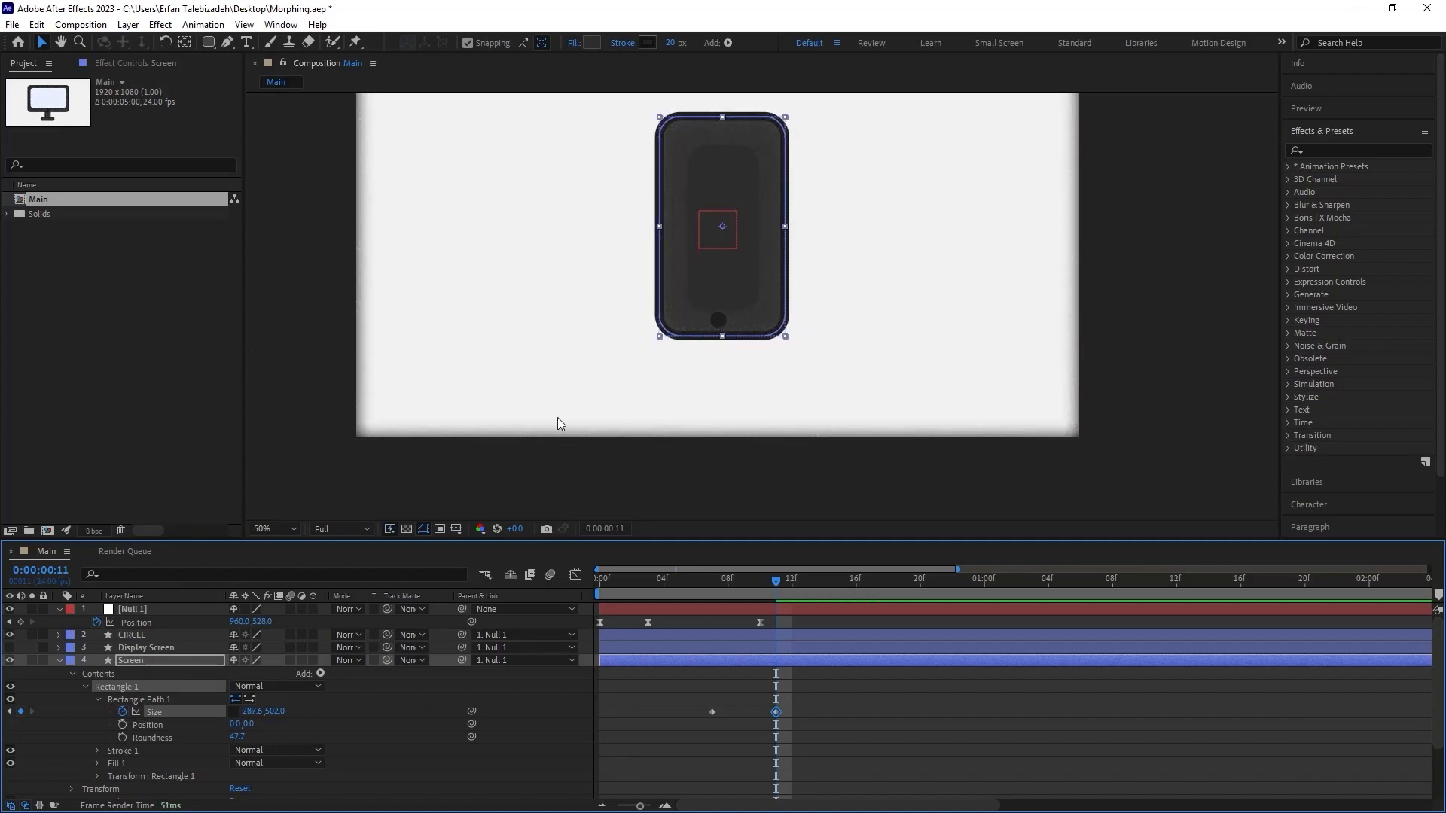
- Easy-ease both Size keyframes of the Screen rectangle and scrub back to 0:00:00:07 to check the morph
scroll(728, 204, up, 2)
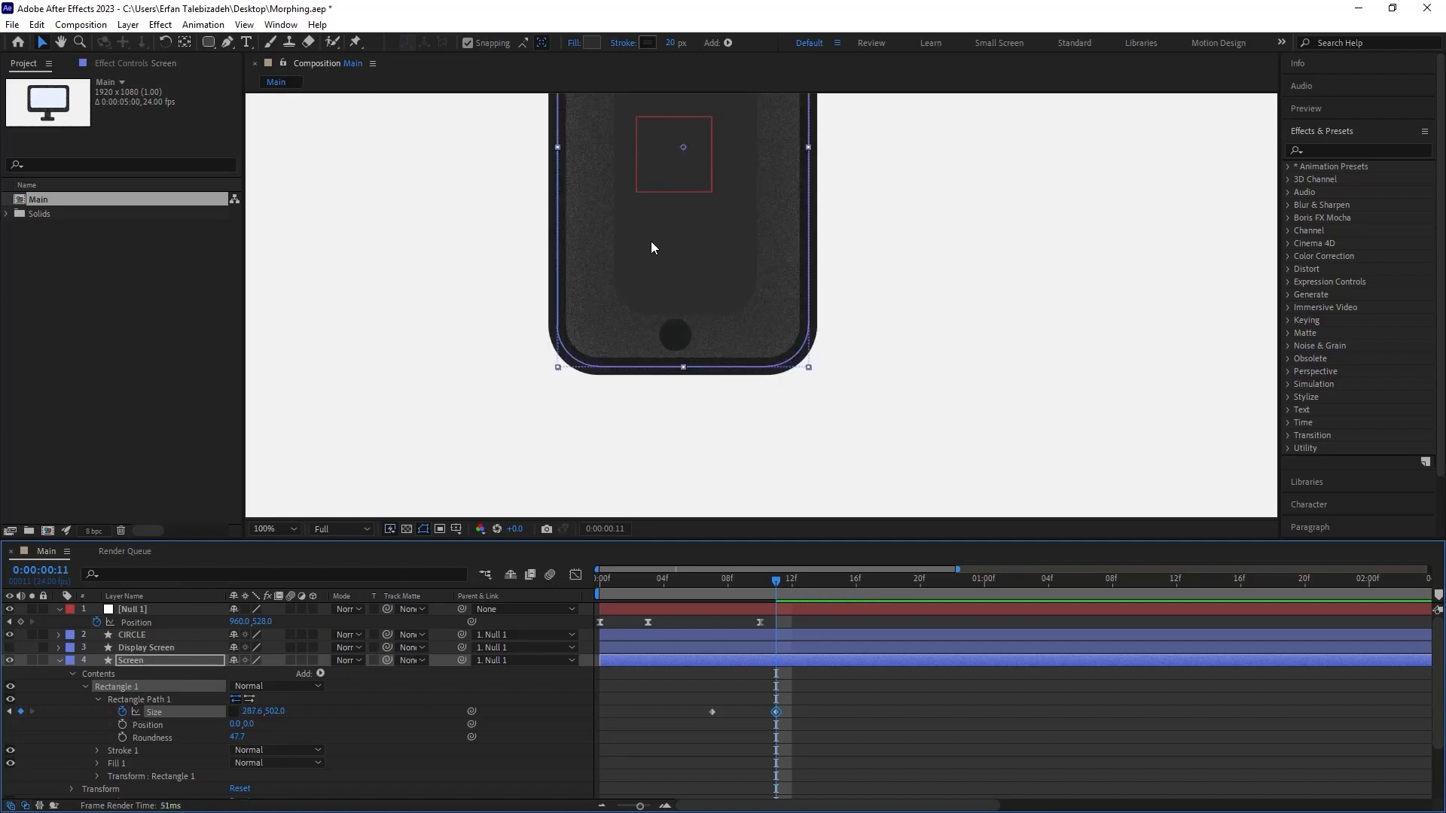
drag(827, 709, 592, 748)
key(F9)
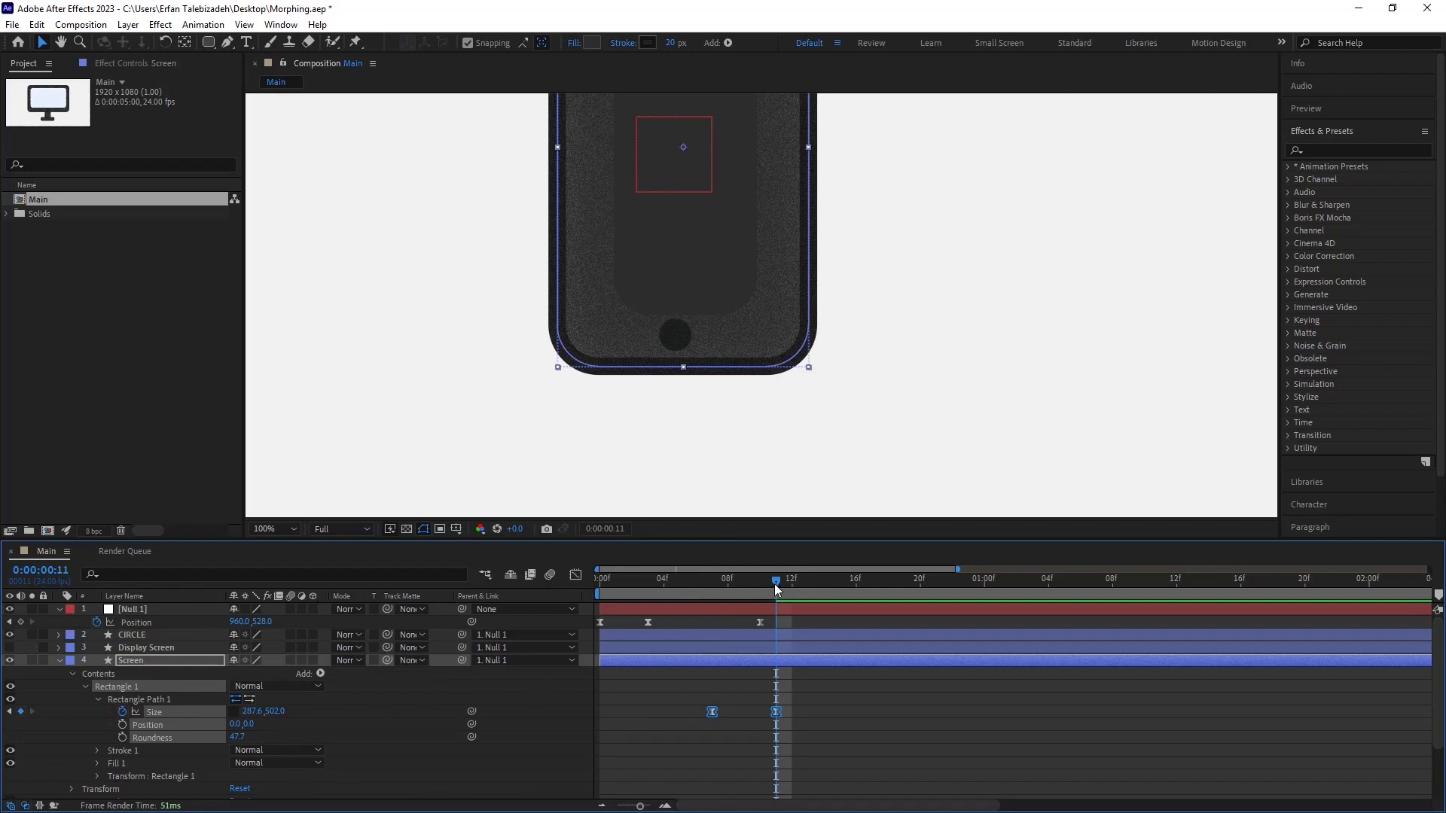
drag(774, 583, 717, 604)
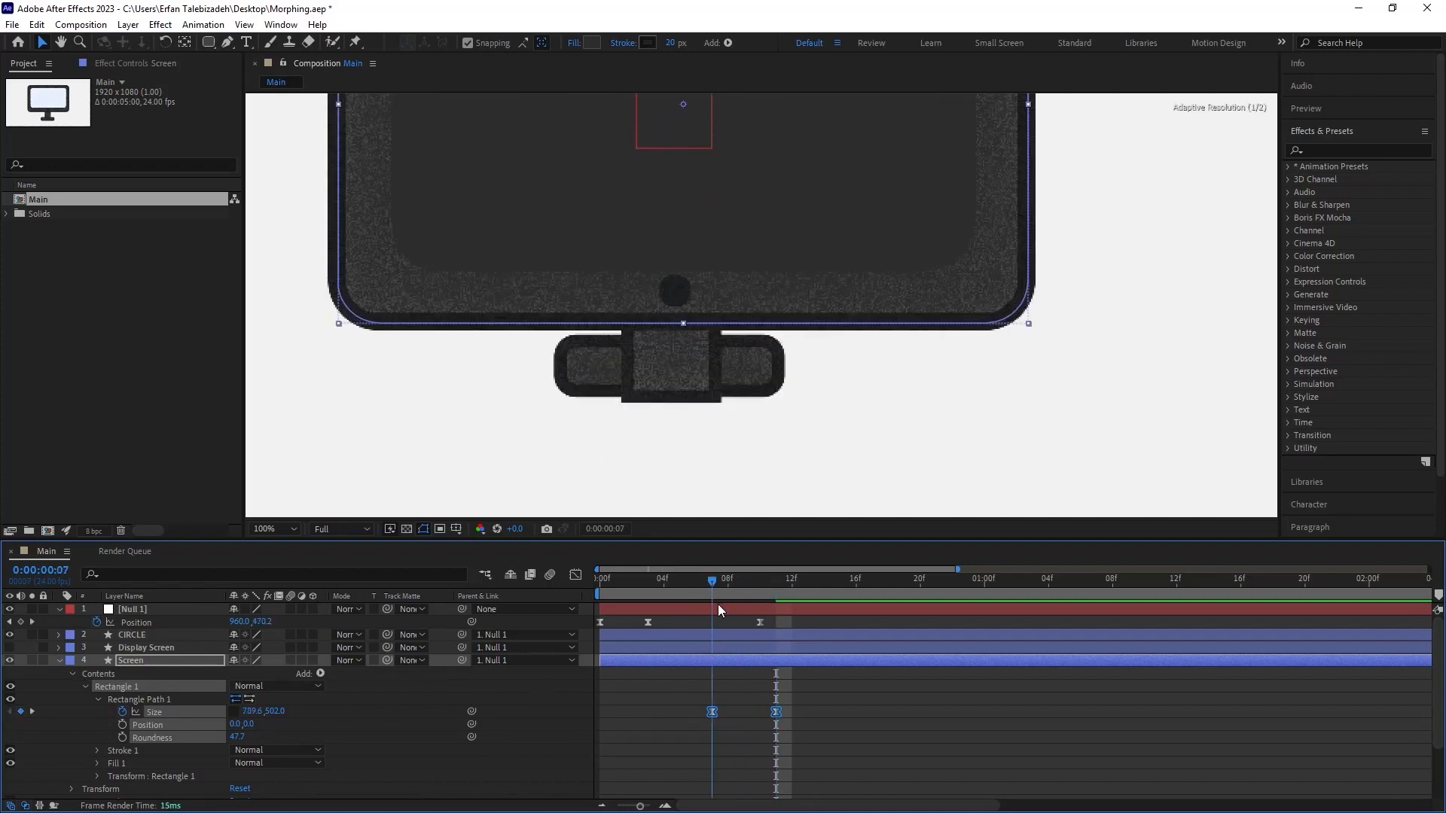
- Add a keyframe for the Size of the Screen layer's Inner Shadow style at 0:00:00:05
click(86, 687)
click(72, 674)
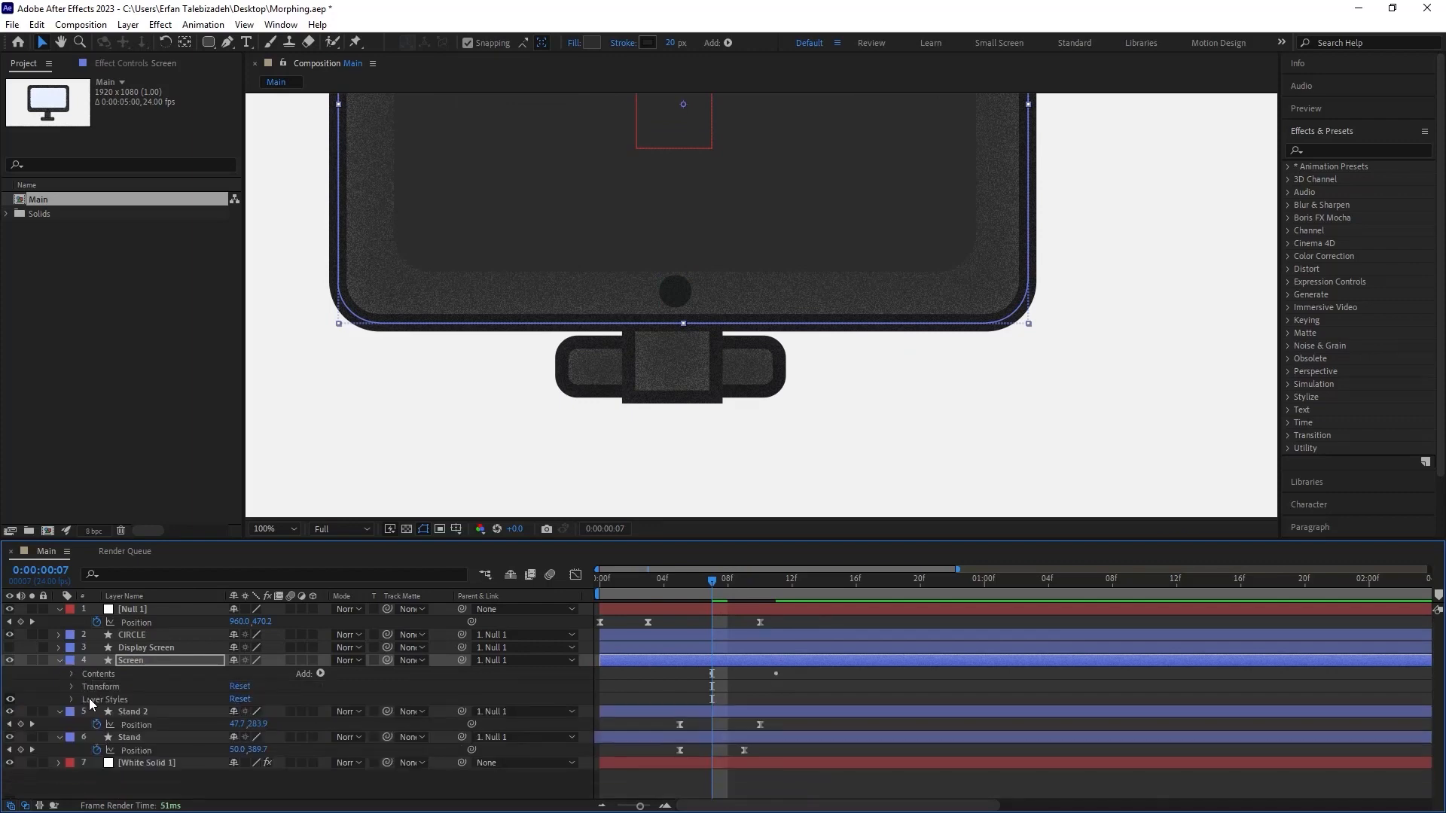
click(72, 700)
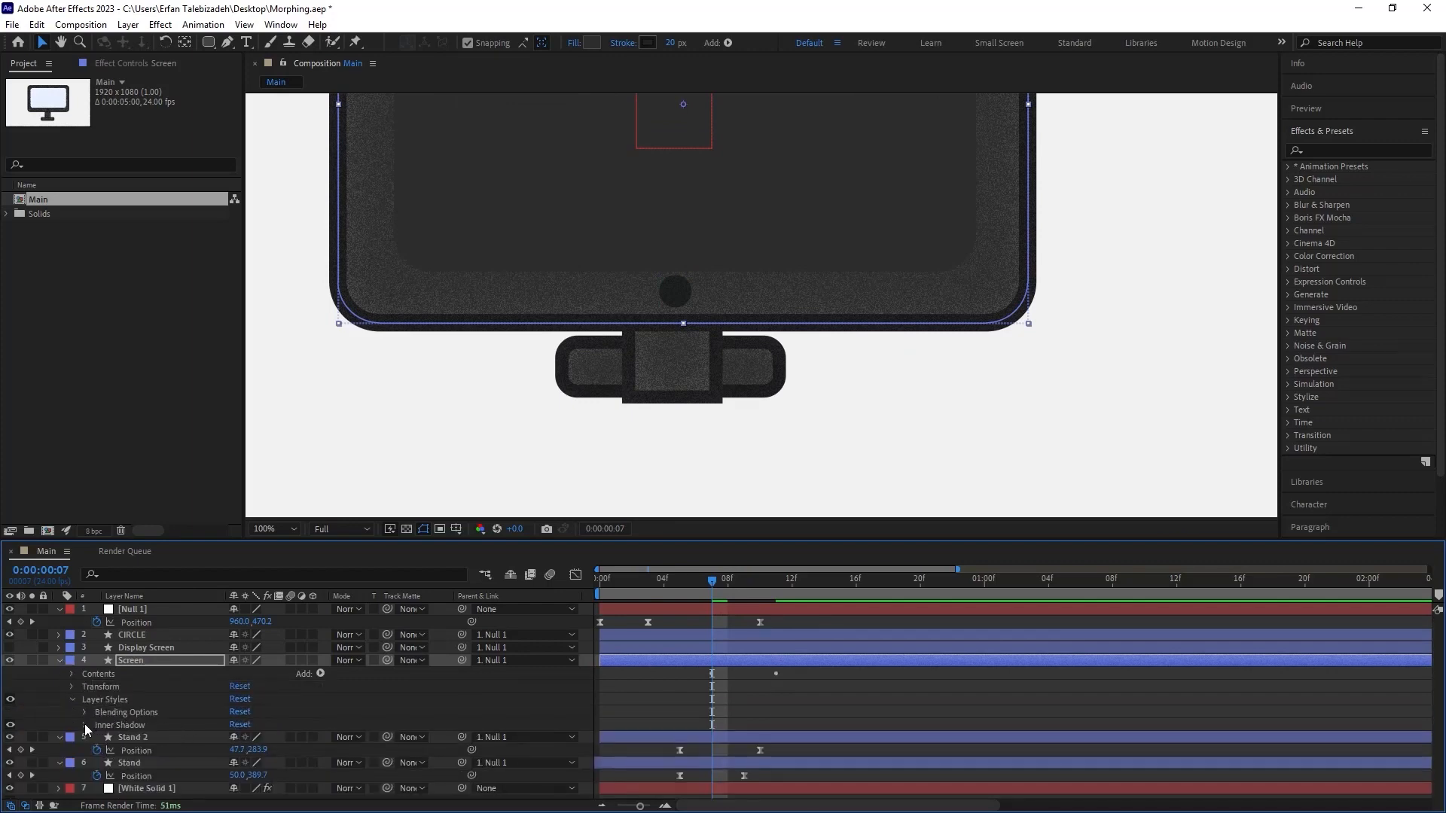
click(85, 724)
scroll(377, 673, down, 2)
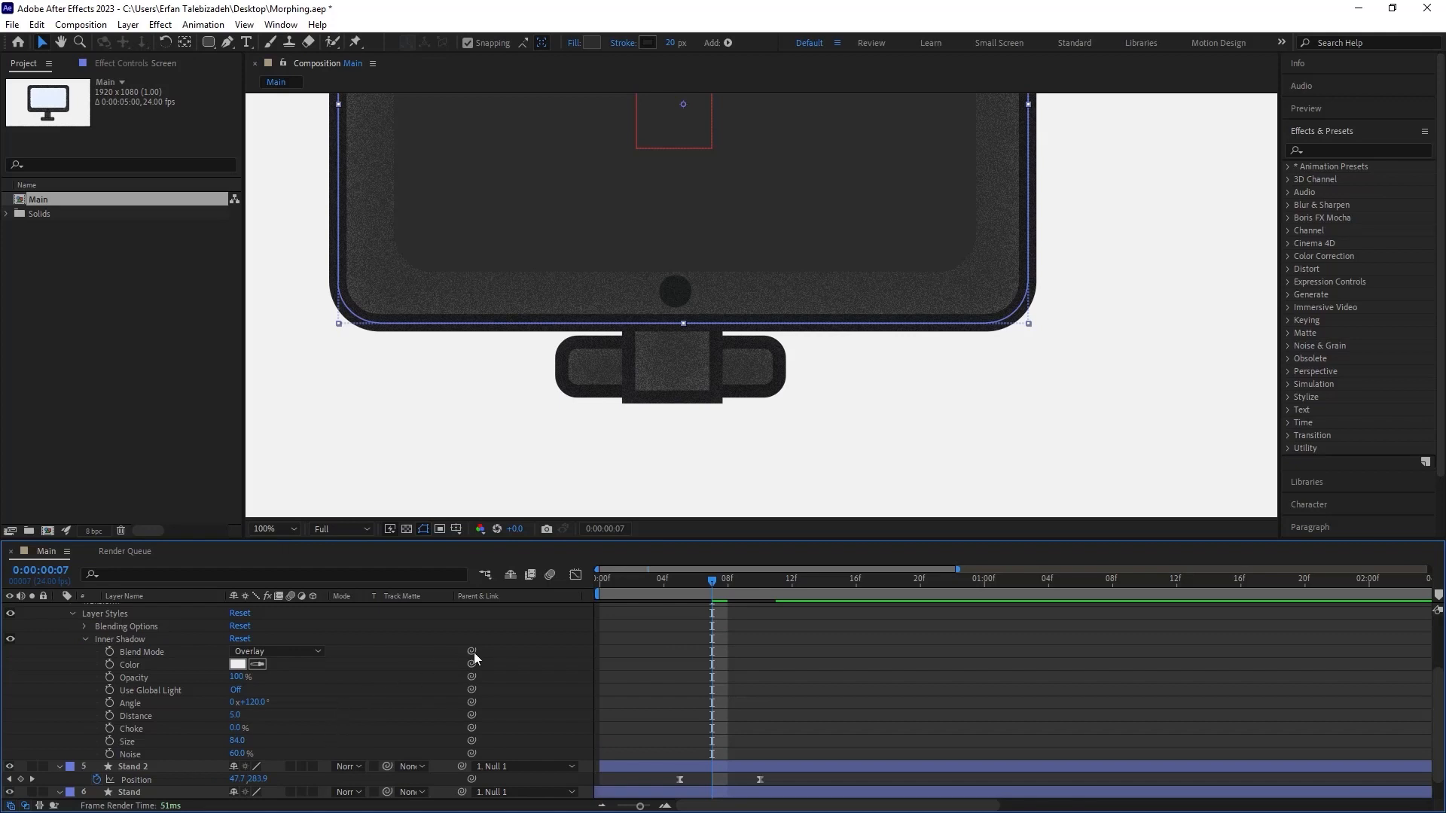
drag(712, 576, 676, 596)
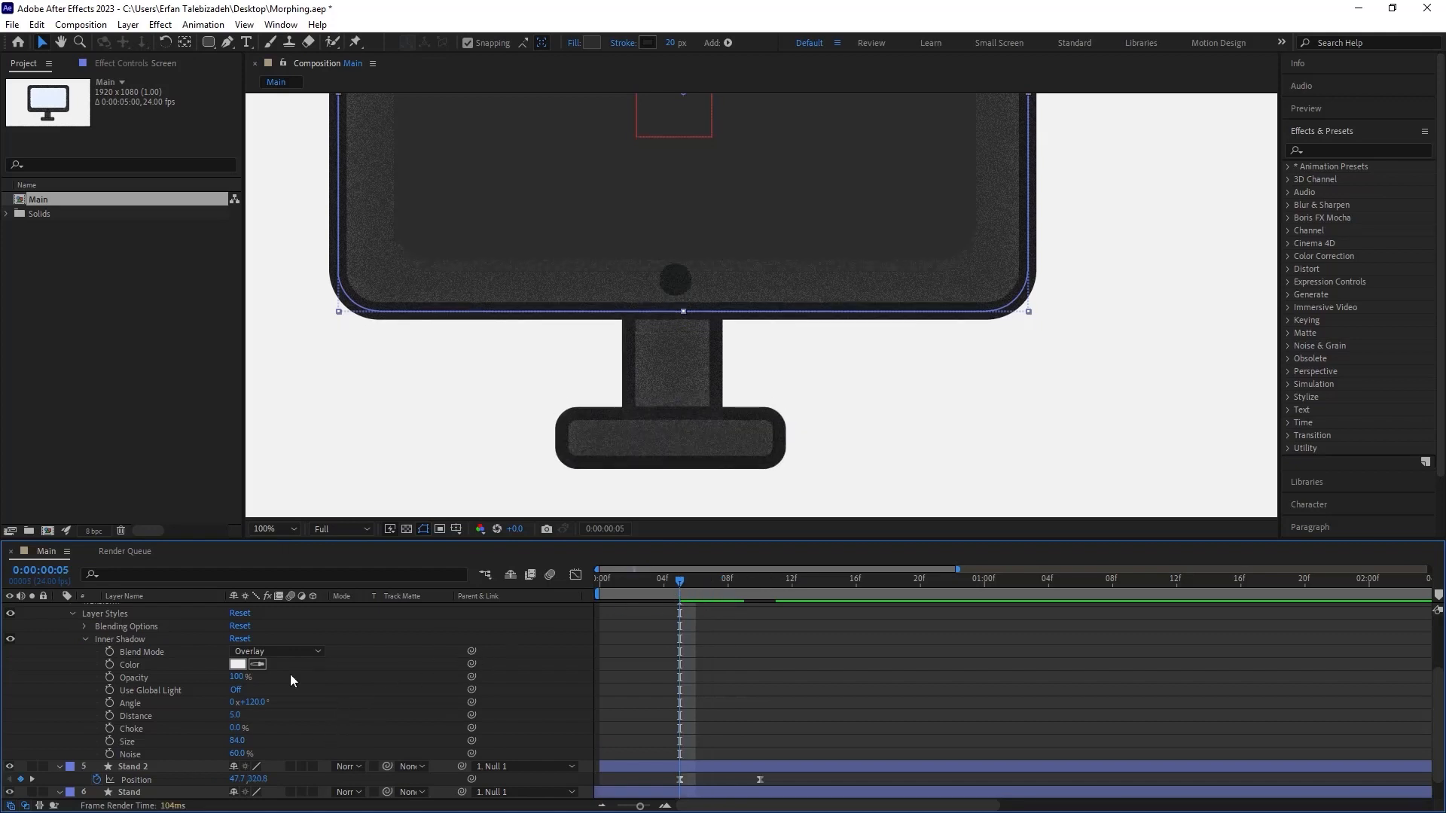
click(107, 743)
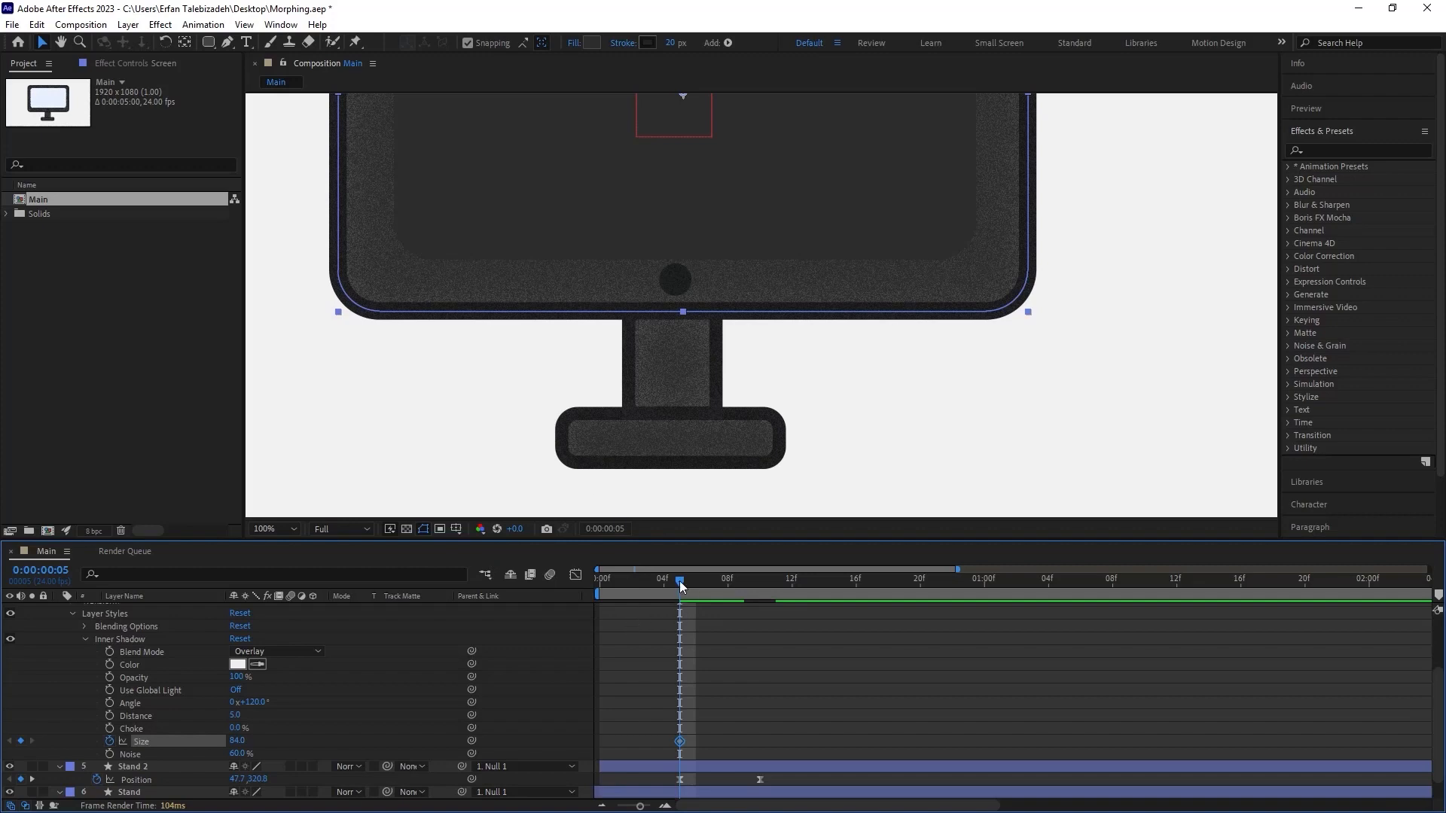
- Set the Screen layer's Inner Shadow Size to 227 at 0:00:00:10
drag(679, 581, 760, 627)
drag(236, 741, 339, 738)
key(comma)
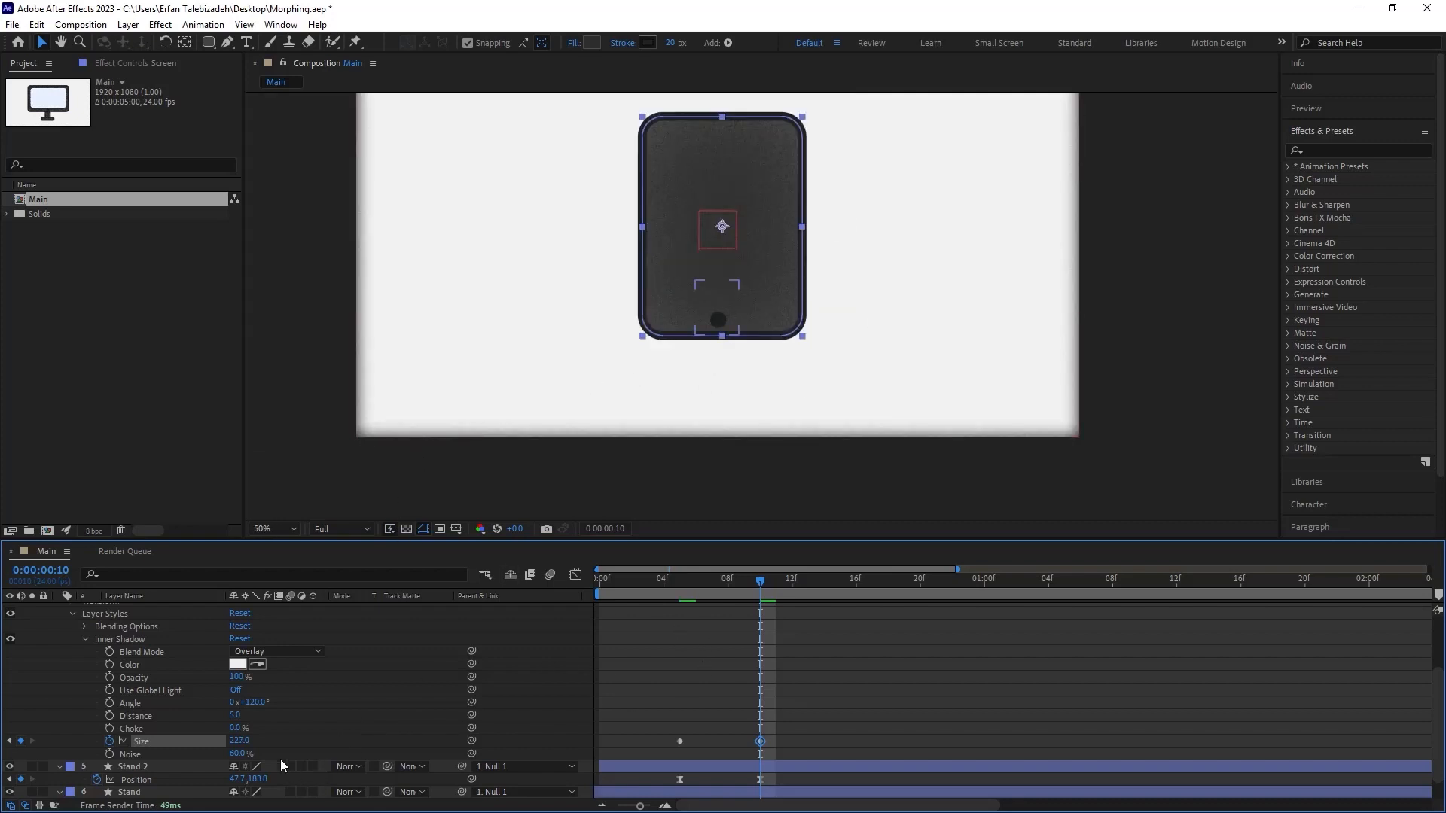
scroll(160, 652, up, 3)
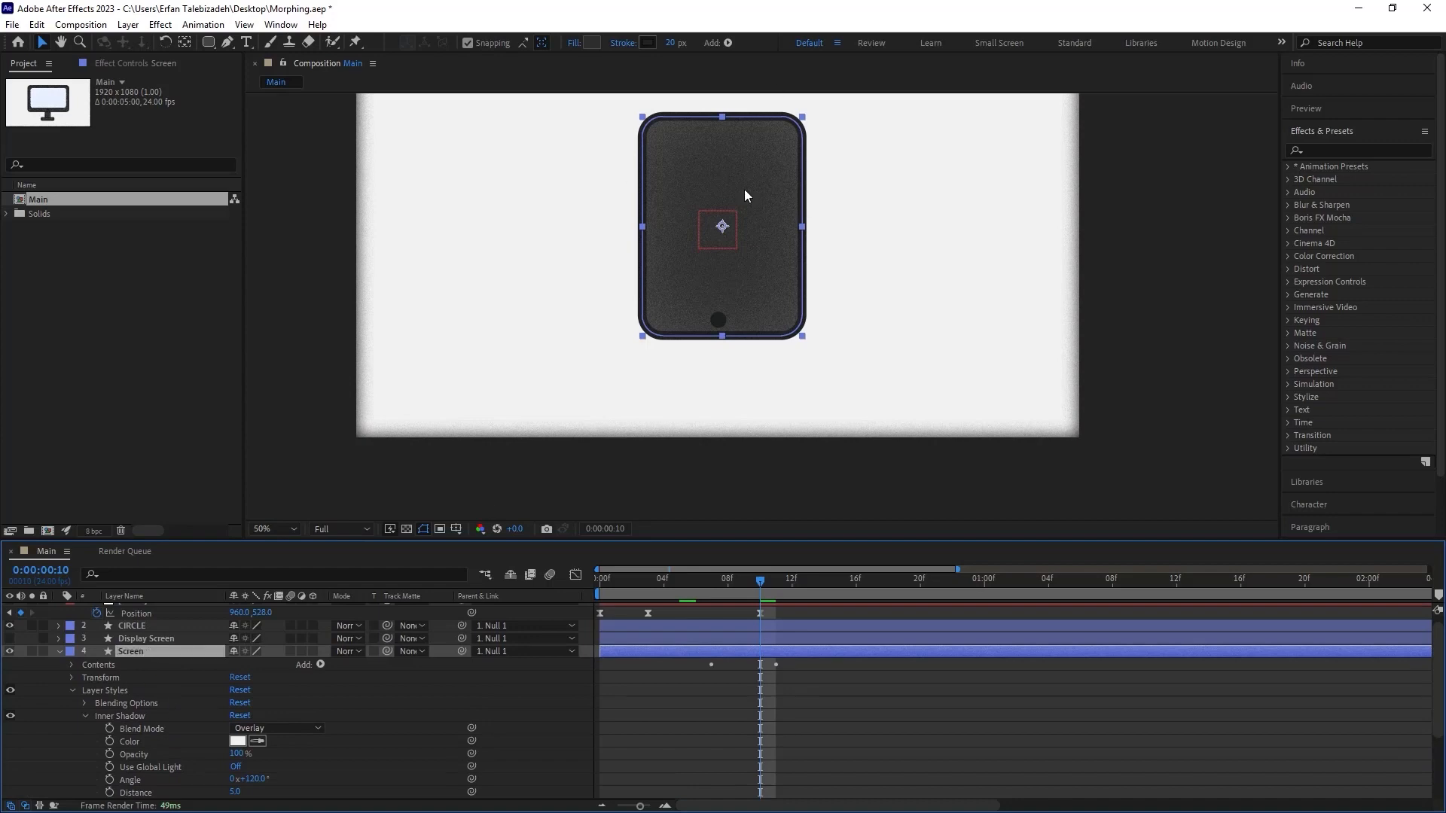
- Reveal all keyframed properties of the layers
key(u)
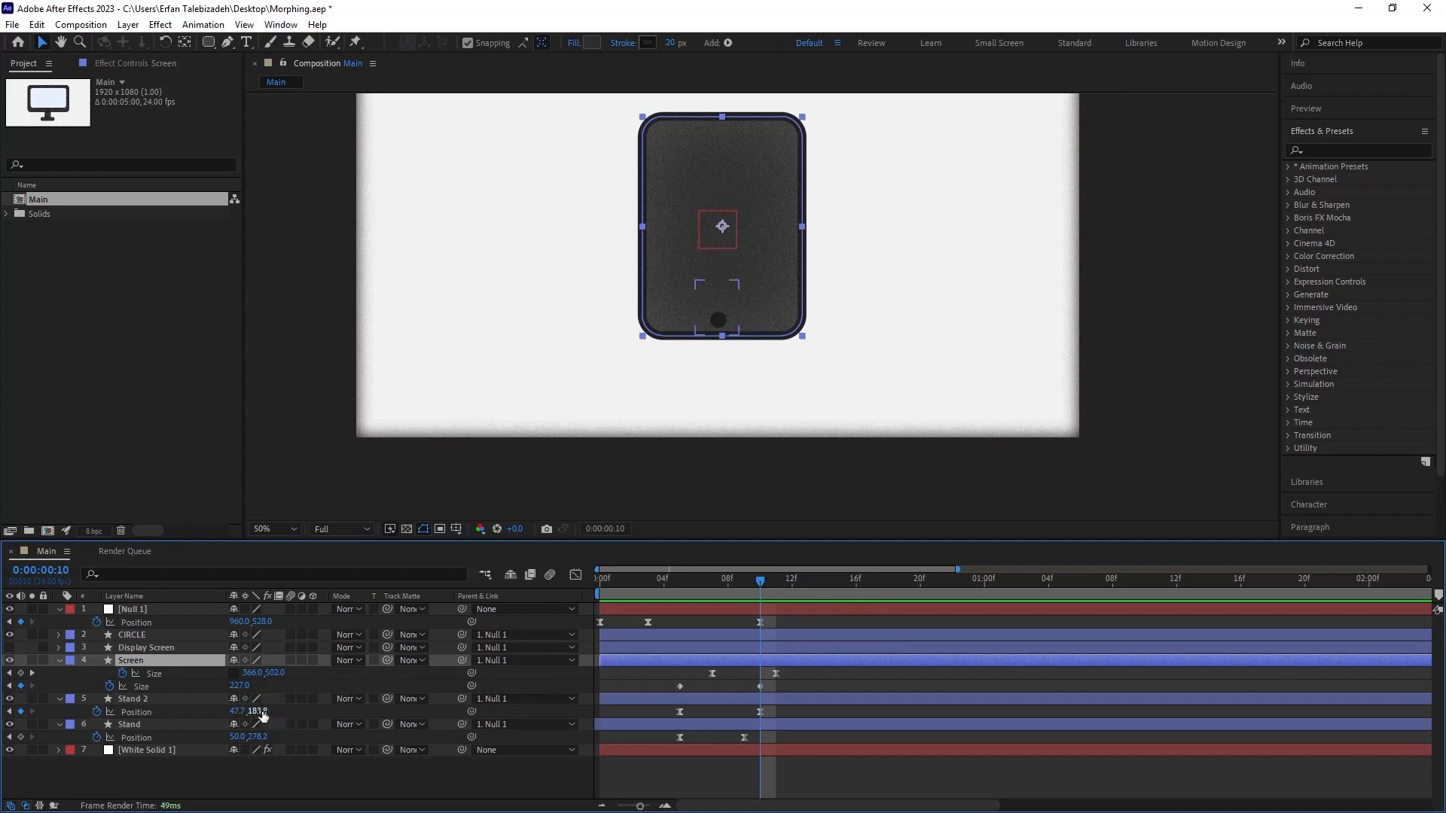
click(253, 711)
drag(253, 711, 258, 712)
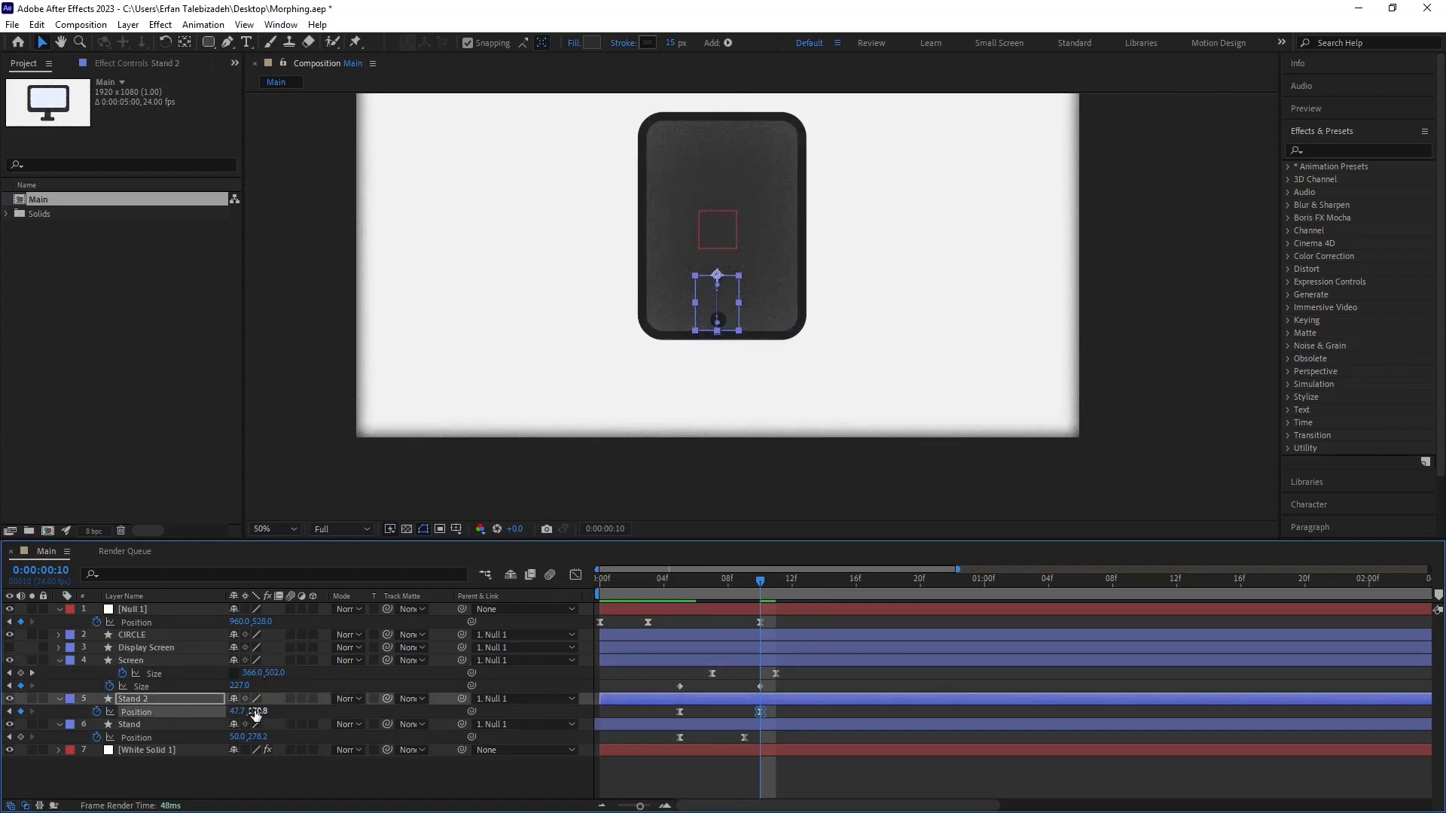
key(ctrl+z)
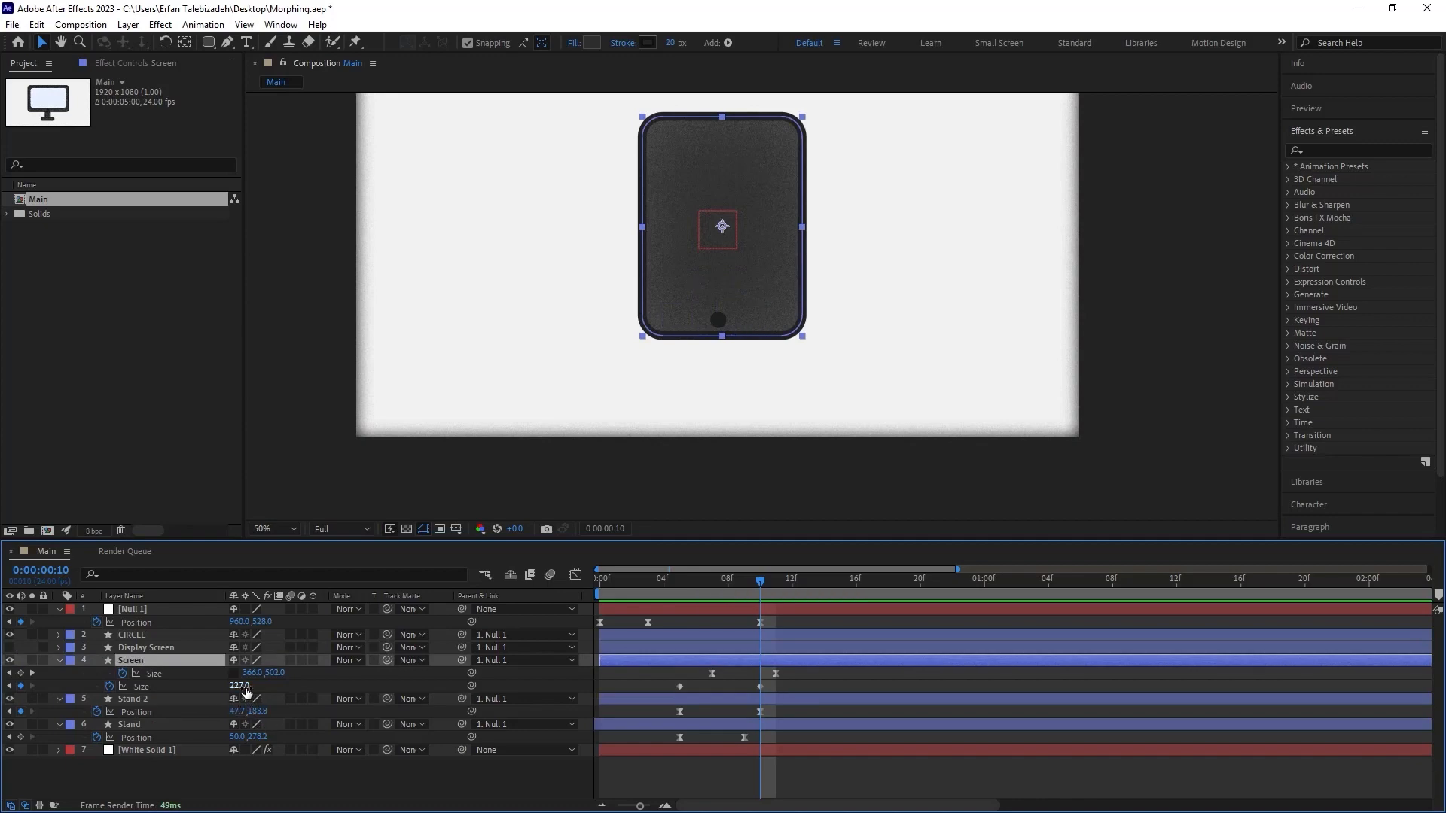
- At 0:00:00:10, set the Screen rectangle's Size width to 272 and delete its Size keyframe at 0:00:00:11
drag(256, 673, 202, 693)
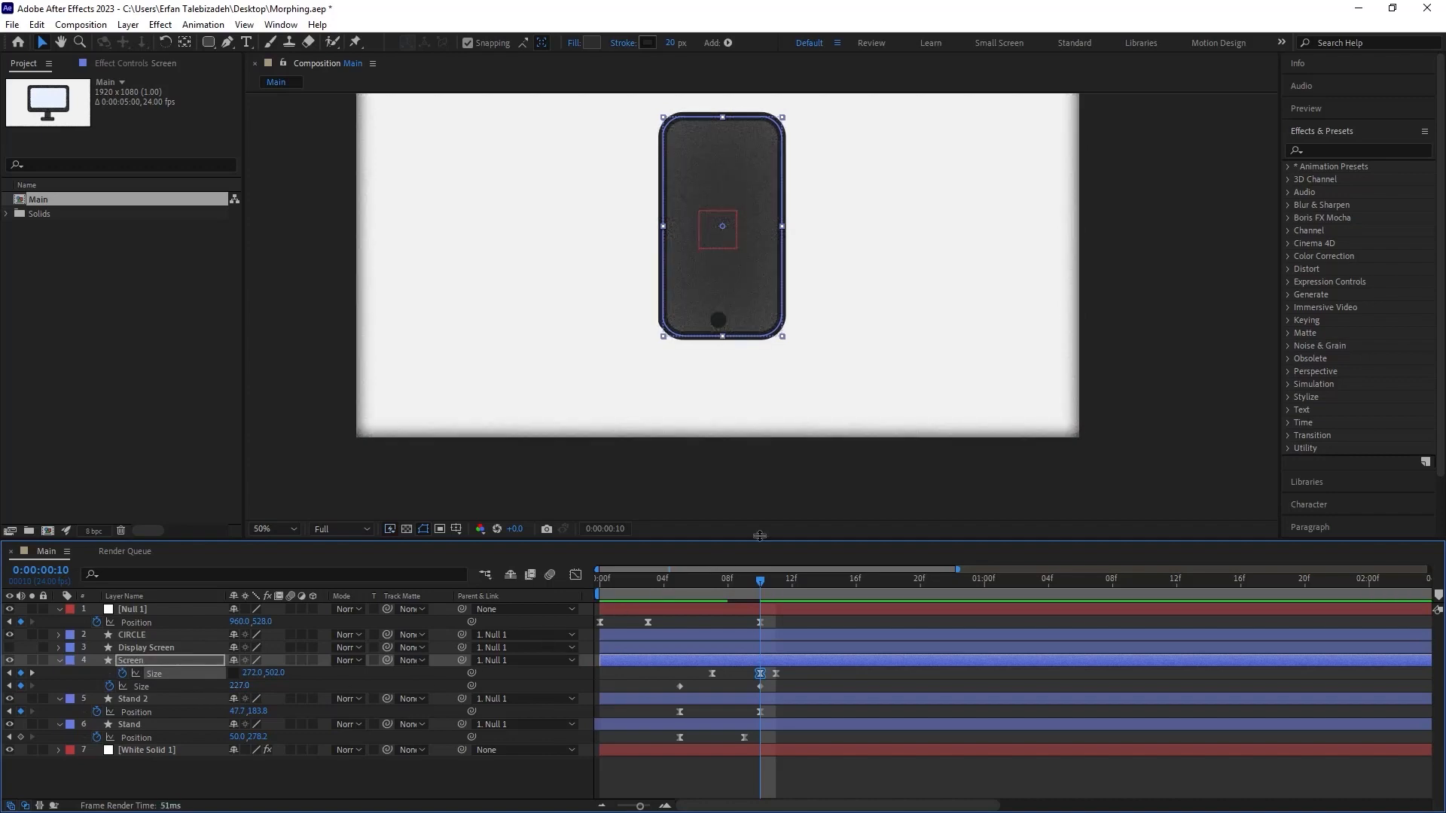
click(720, 323)
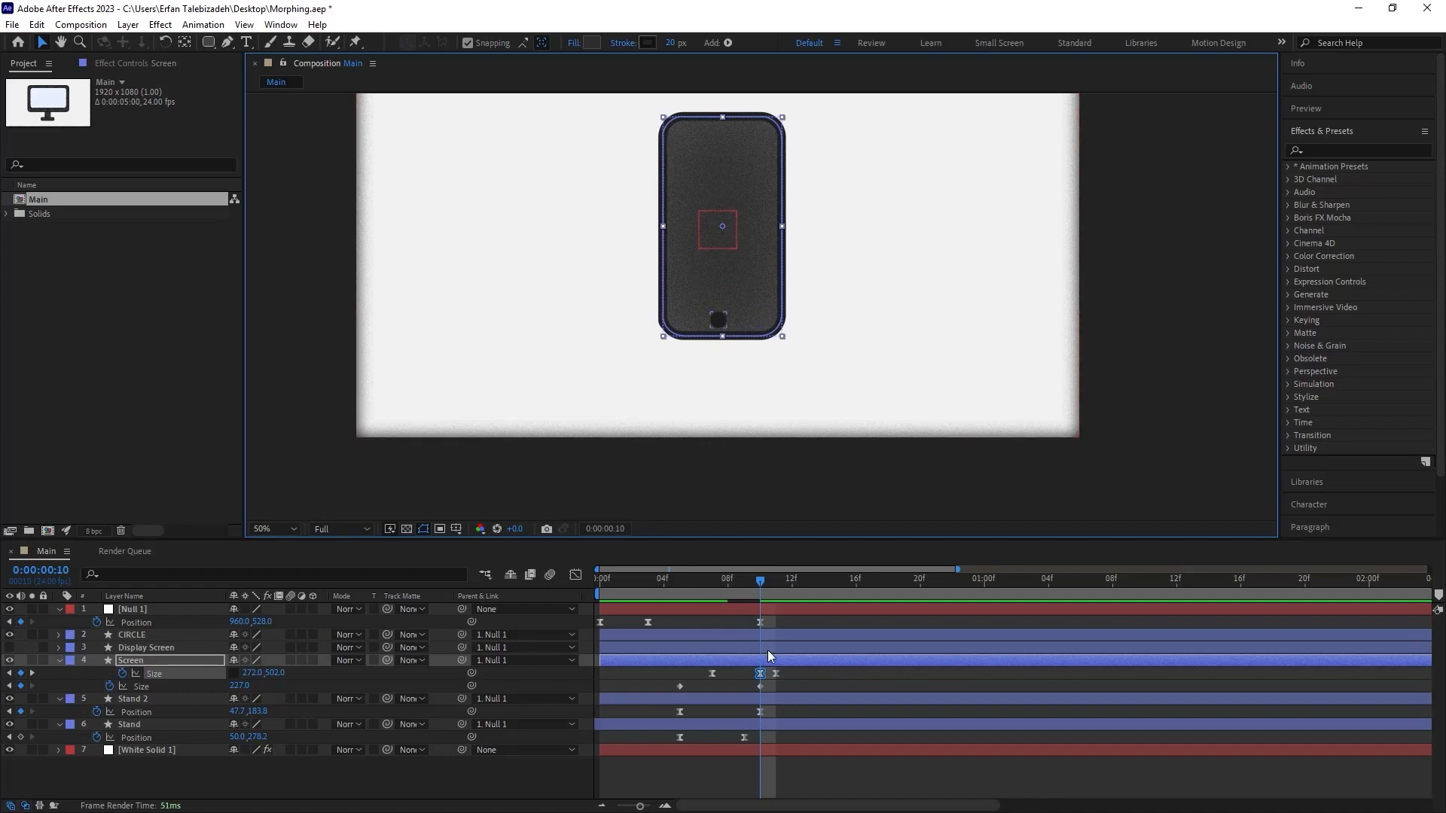
click(775, 675)
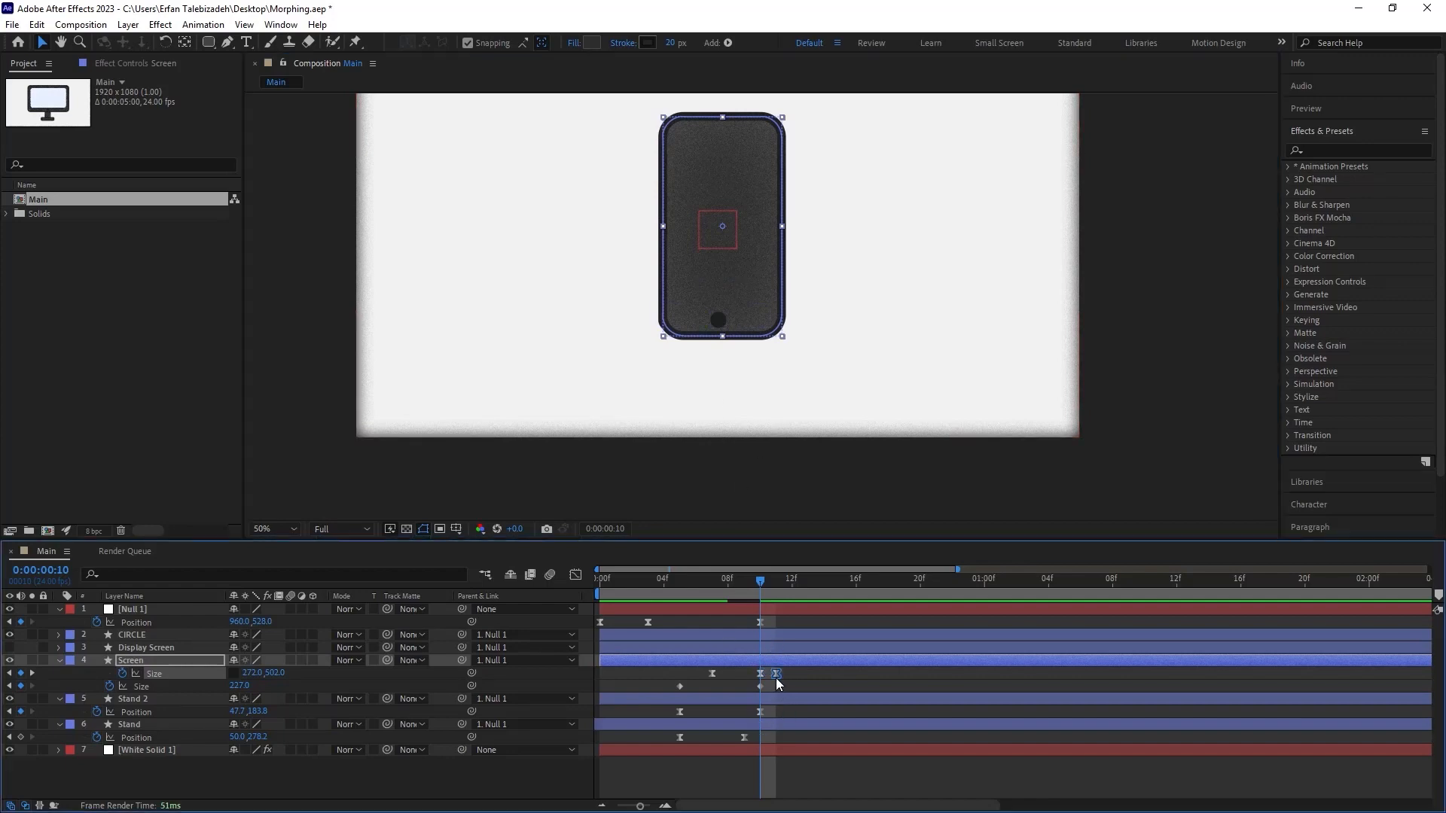
key(Delete)
drag(760, 675, 761, 677)
- Move the Screen rectangle's ending Size keyframe to 0:00:00:12 and preview the timing of the morph
drag(756, 581, 674, 596)
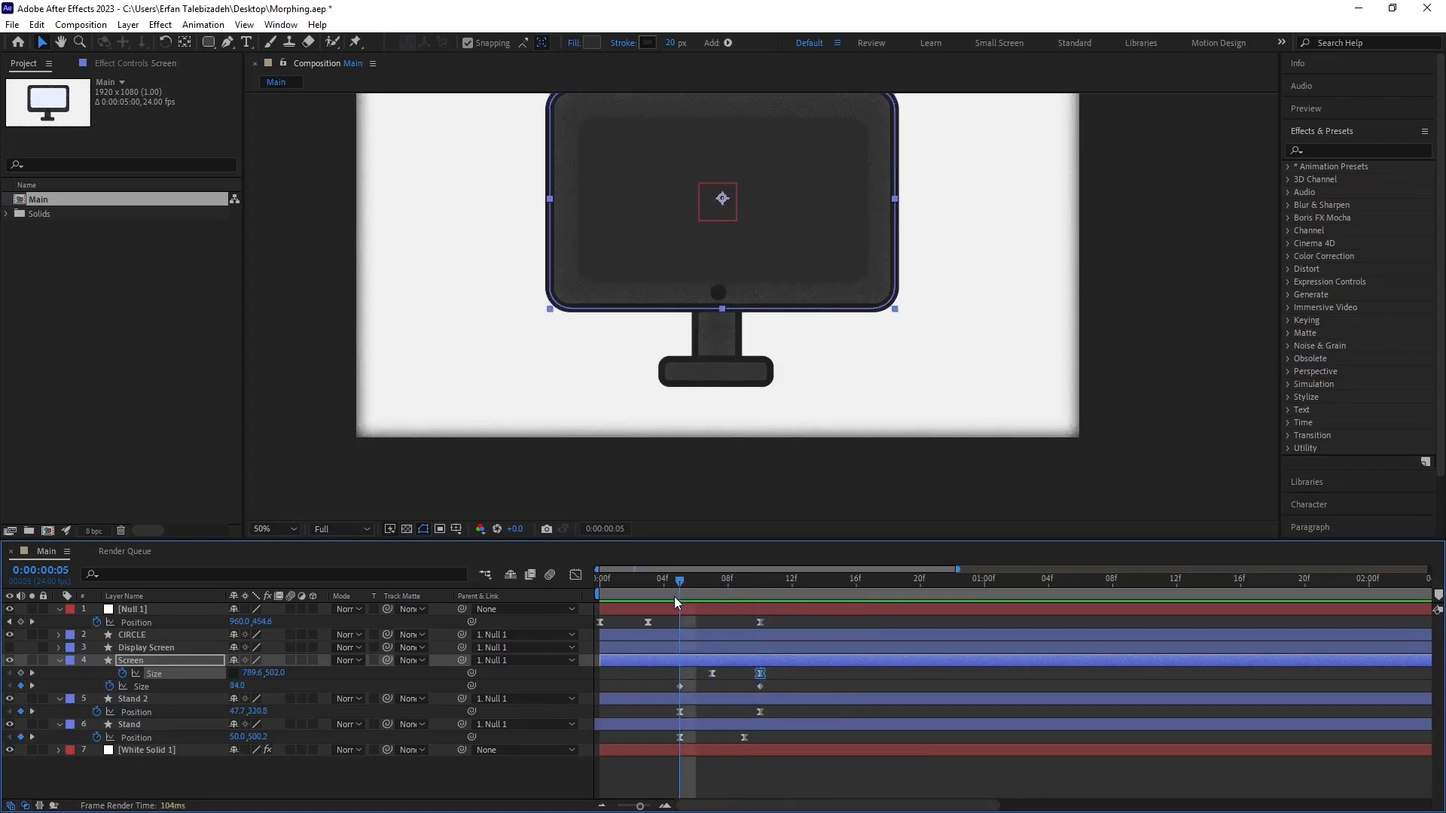
key(space)
drag(958, 584, 680, 604)
drag(762, 675, 797, 680)
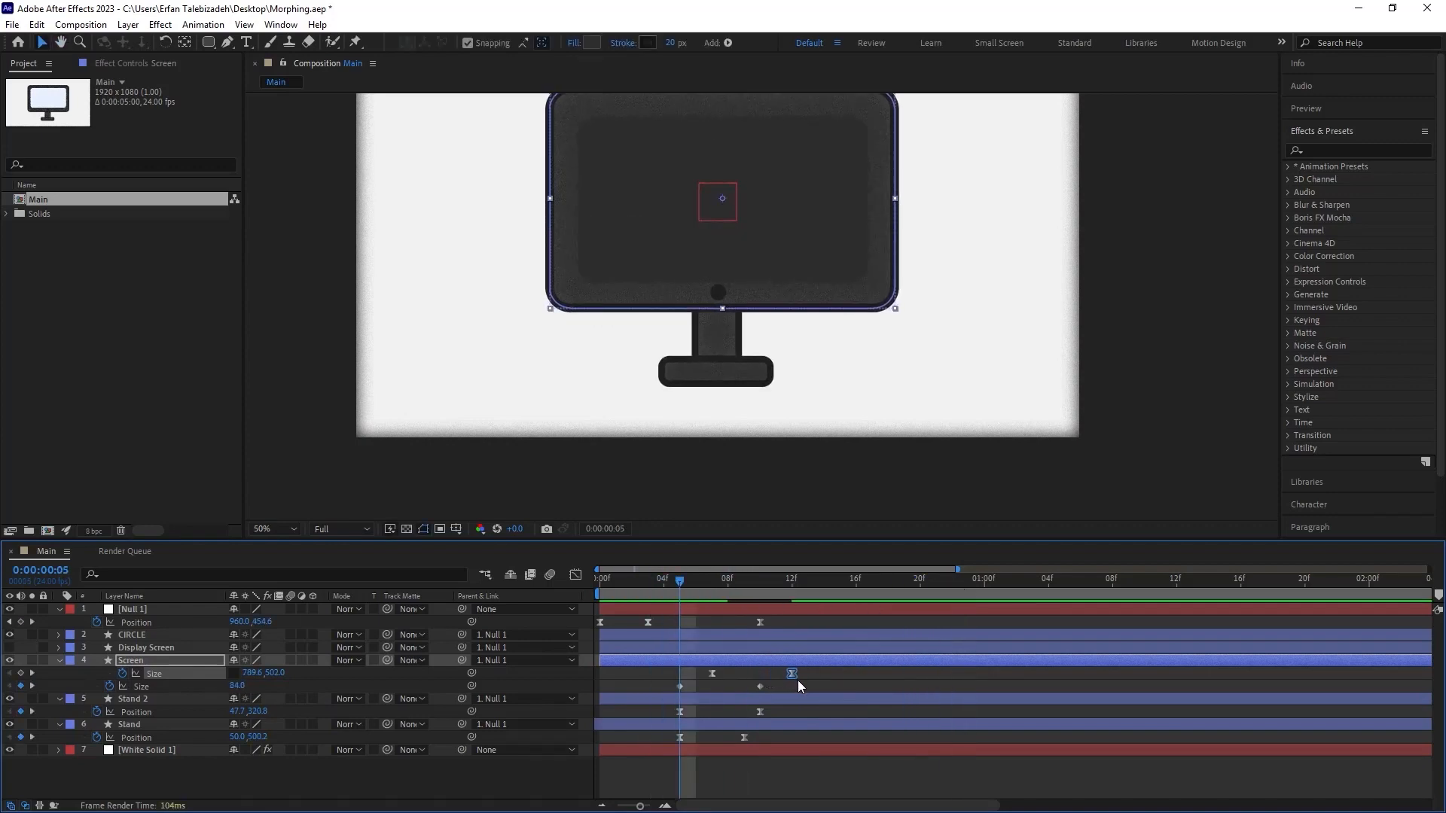
key(space)
click(952, 582)
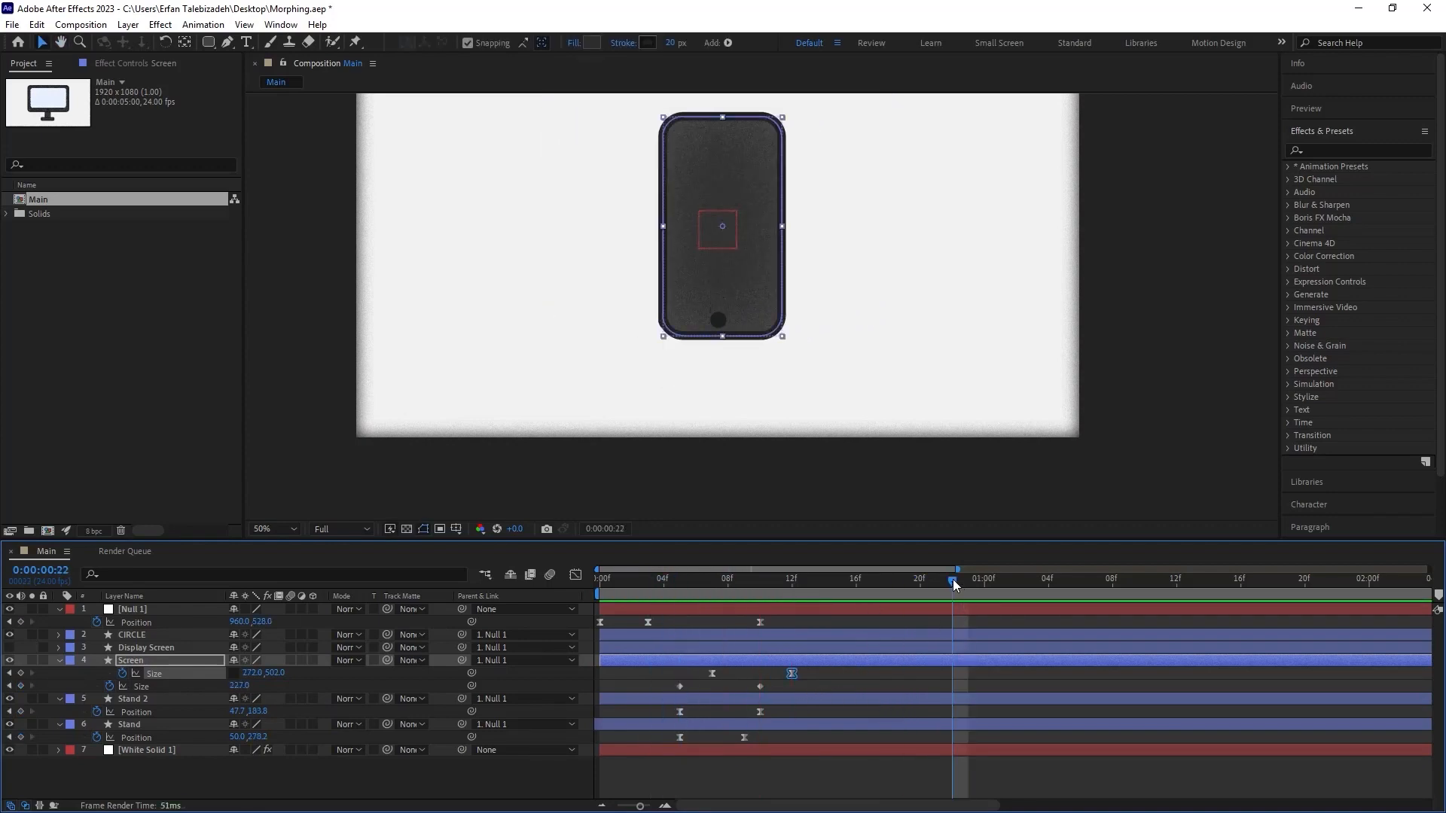
drag(952, 580, 710, 628)
- Move the Screen layer's second Inner Shadow Size keyframe to 0:00:00:06, preview the animation, and return to 0:00:00:05
drag(752, 682, 697, 686)
drag(715, 600, 631, 583)
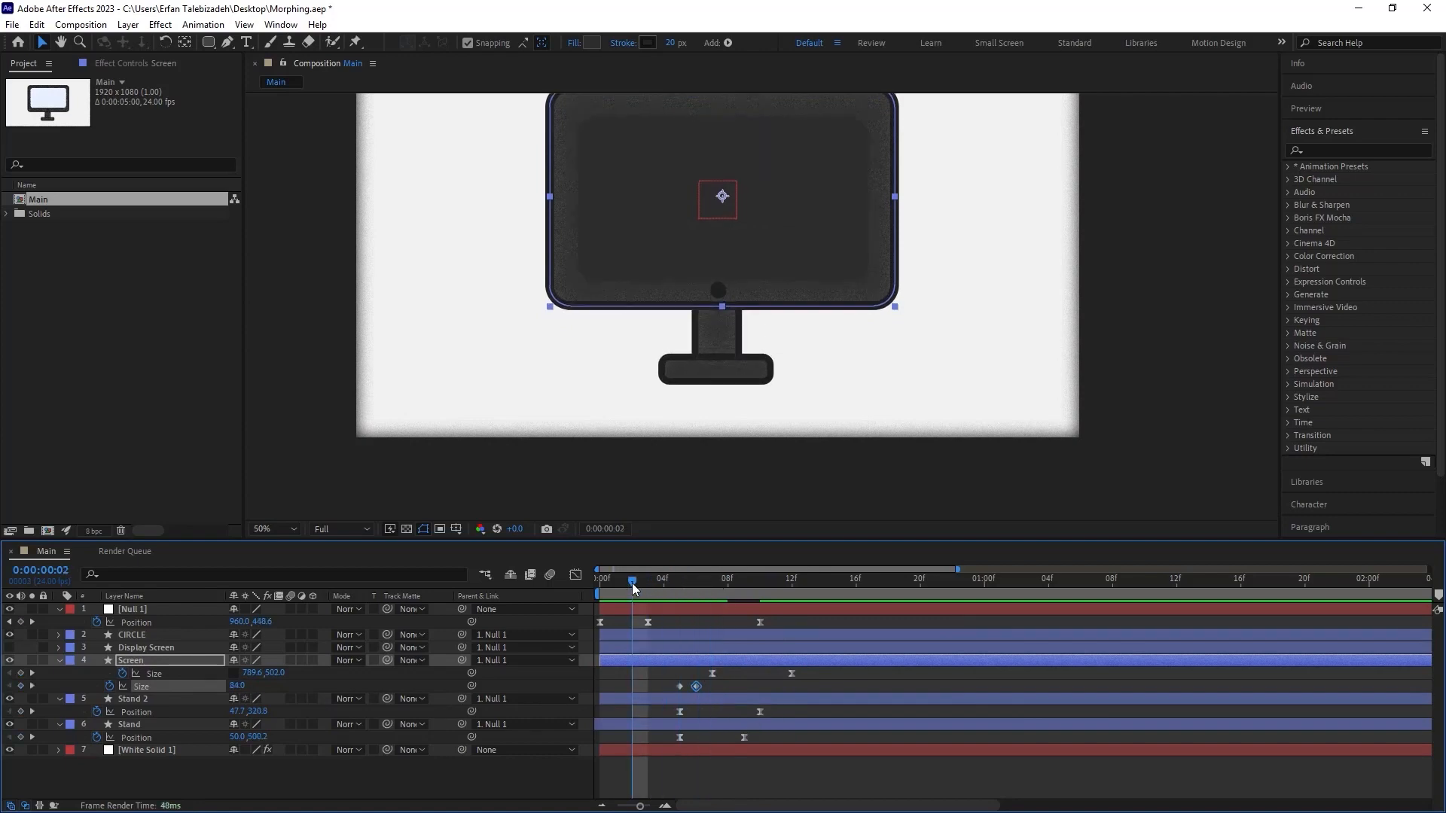
key(space)
drag(962, 584, 675, 607)
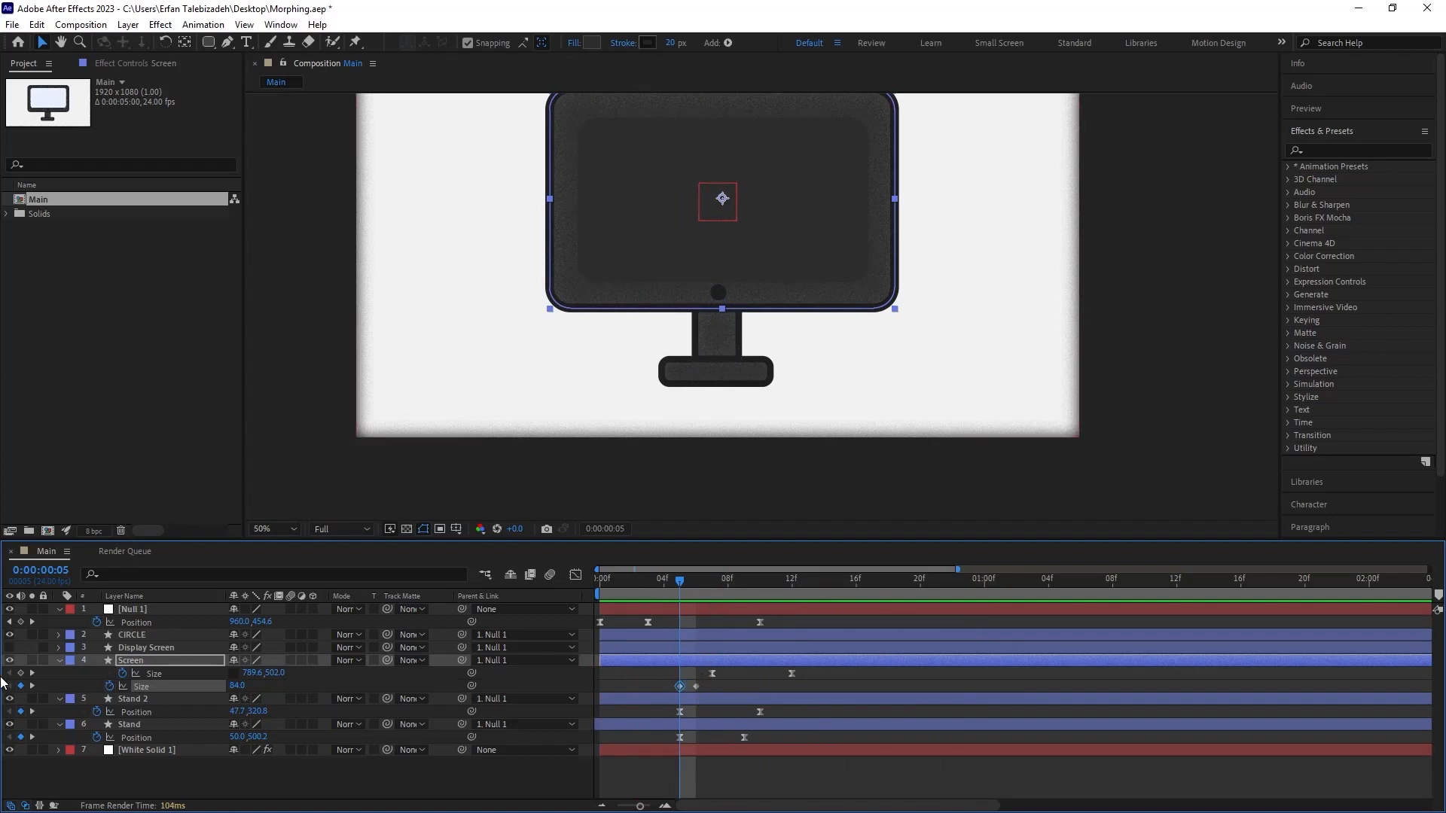
- Make the Display Screen layer visible and center its anchor point on the layer content
click(9, 648)
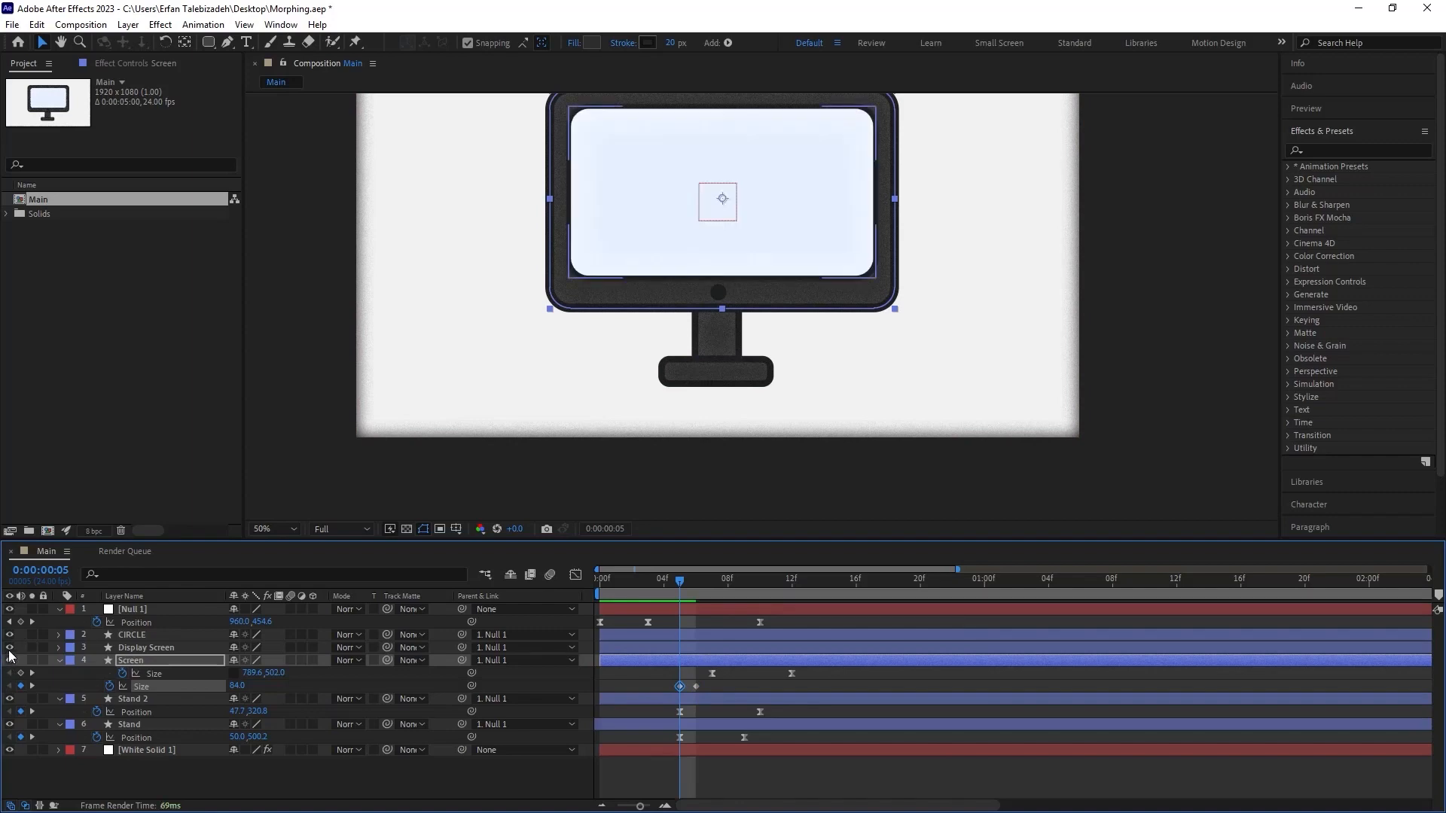
mouse_move(675, 583)
mouse_down()
mouse_move(823, 613)
mouse_move(680, 591)
mouse_move(784, 608)
mouse_move(671, 598)
mouse_move(795, 616)
mouse_move(675, 611)
mouse_up()
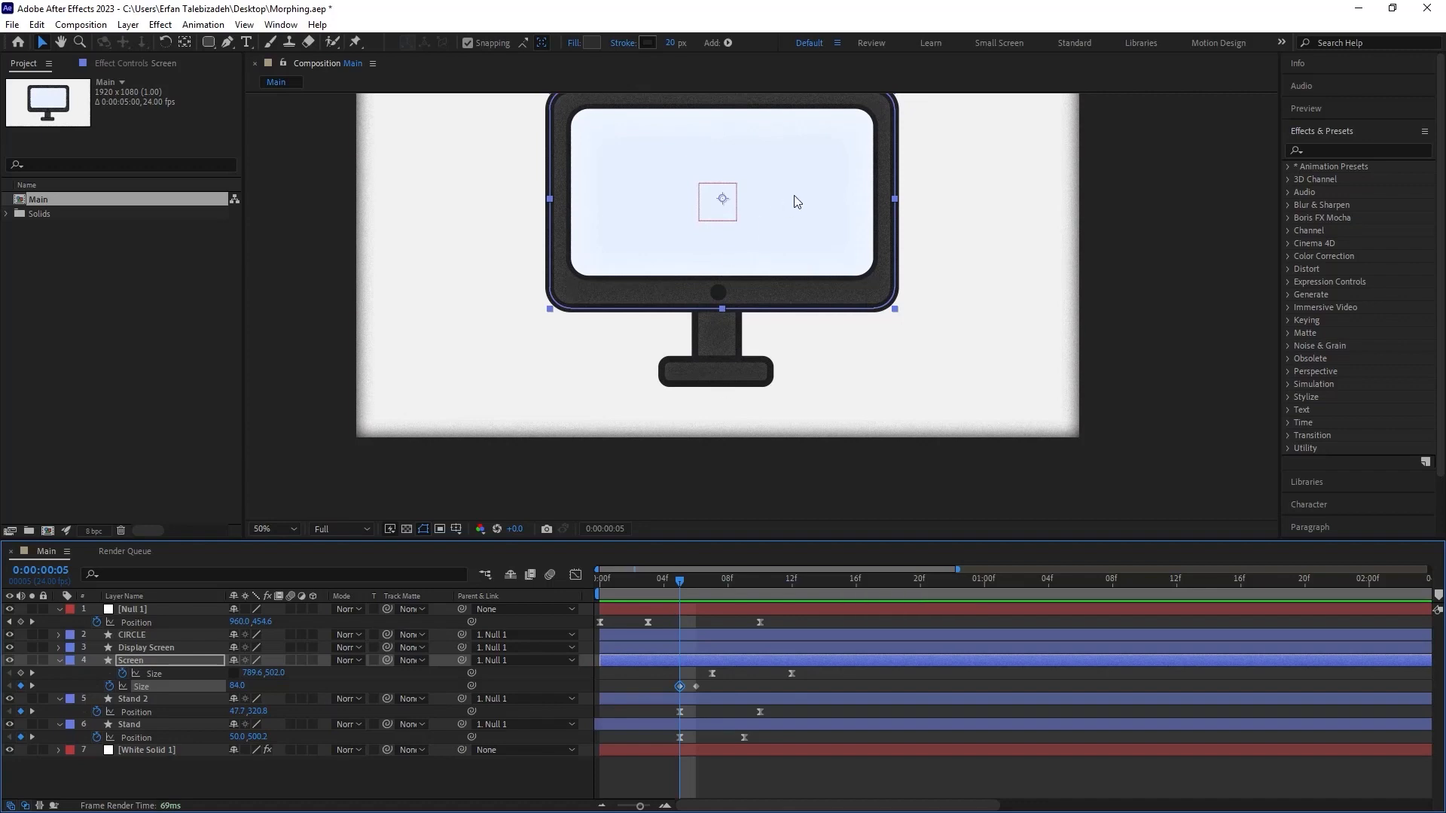
click(147, 650)
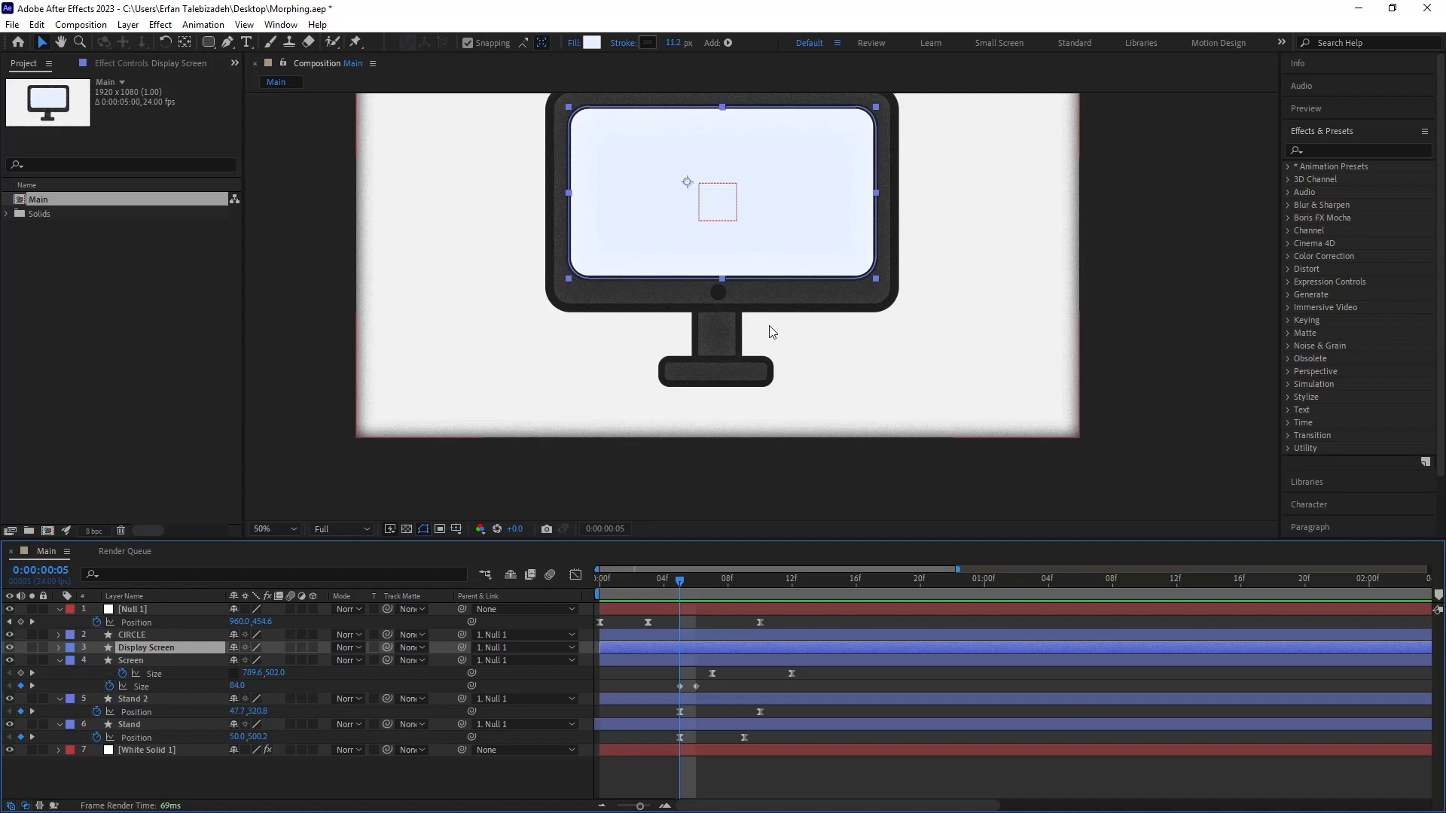
key(ctrl+alt+Home)
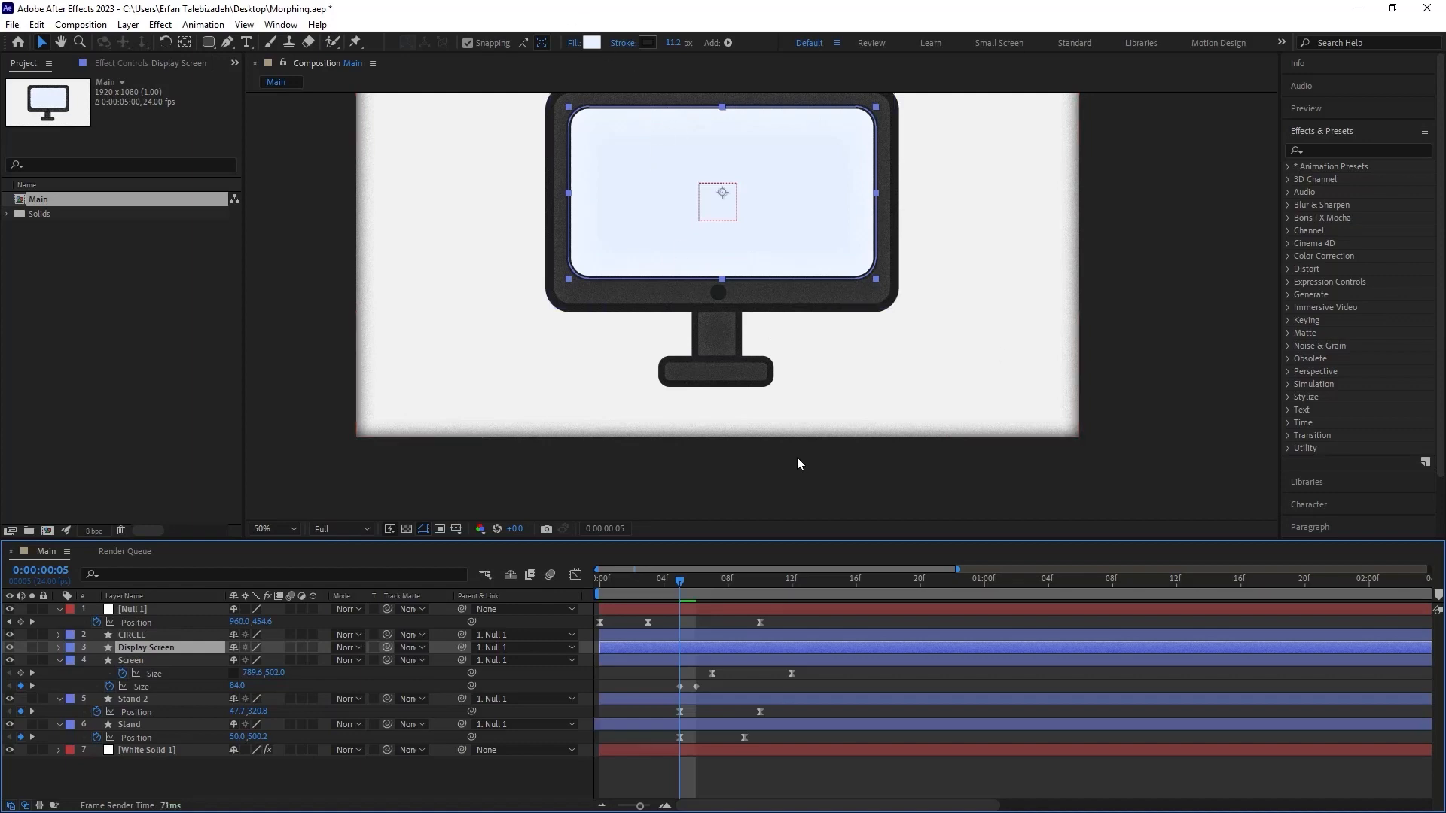
- Add a Size keyframe to the Display Screen's rectangle path and place it at 0:00:00:07
click(60, 647)
click(71, 662)
click(84, 674)
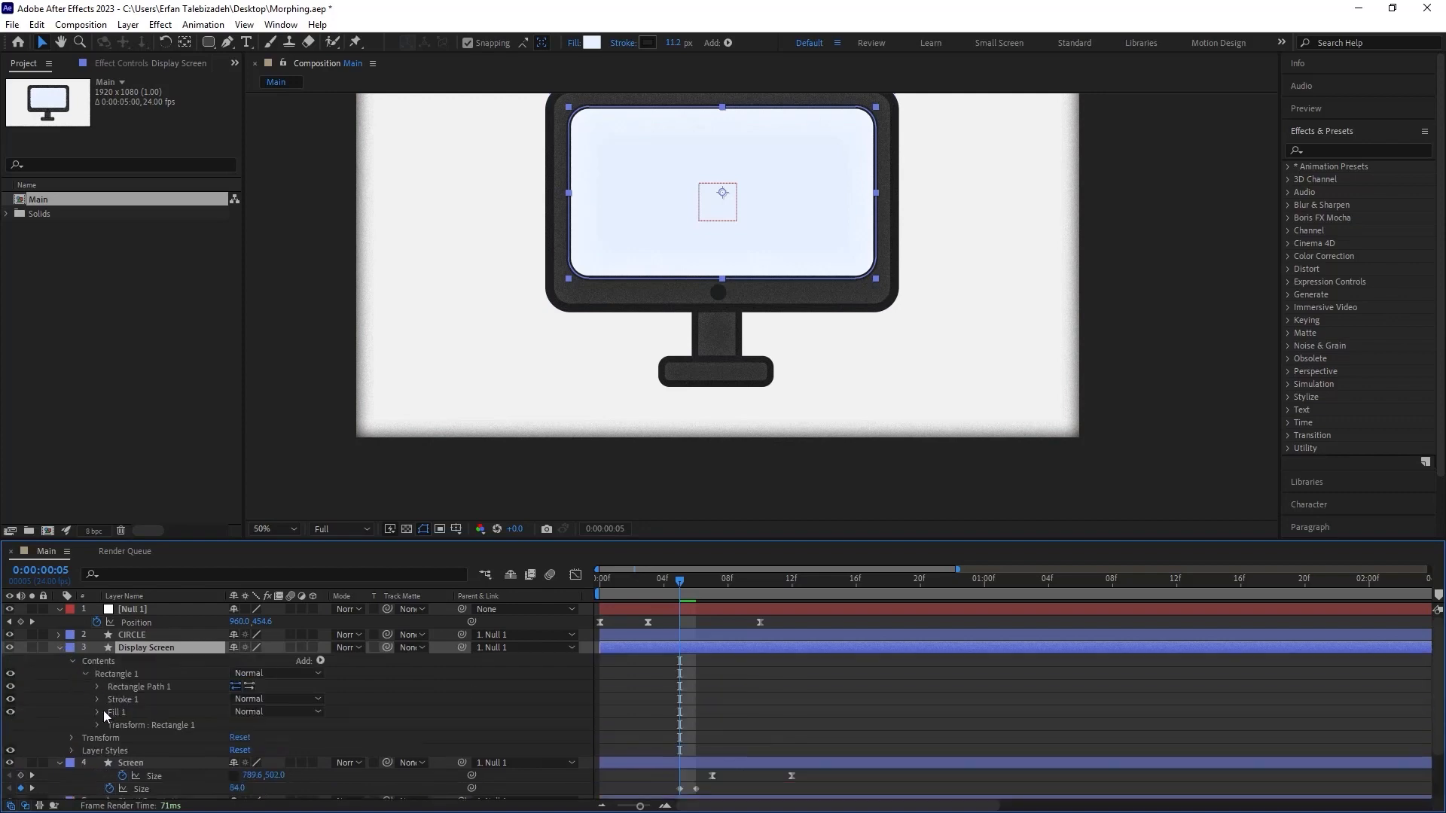
click(97, 687)
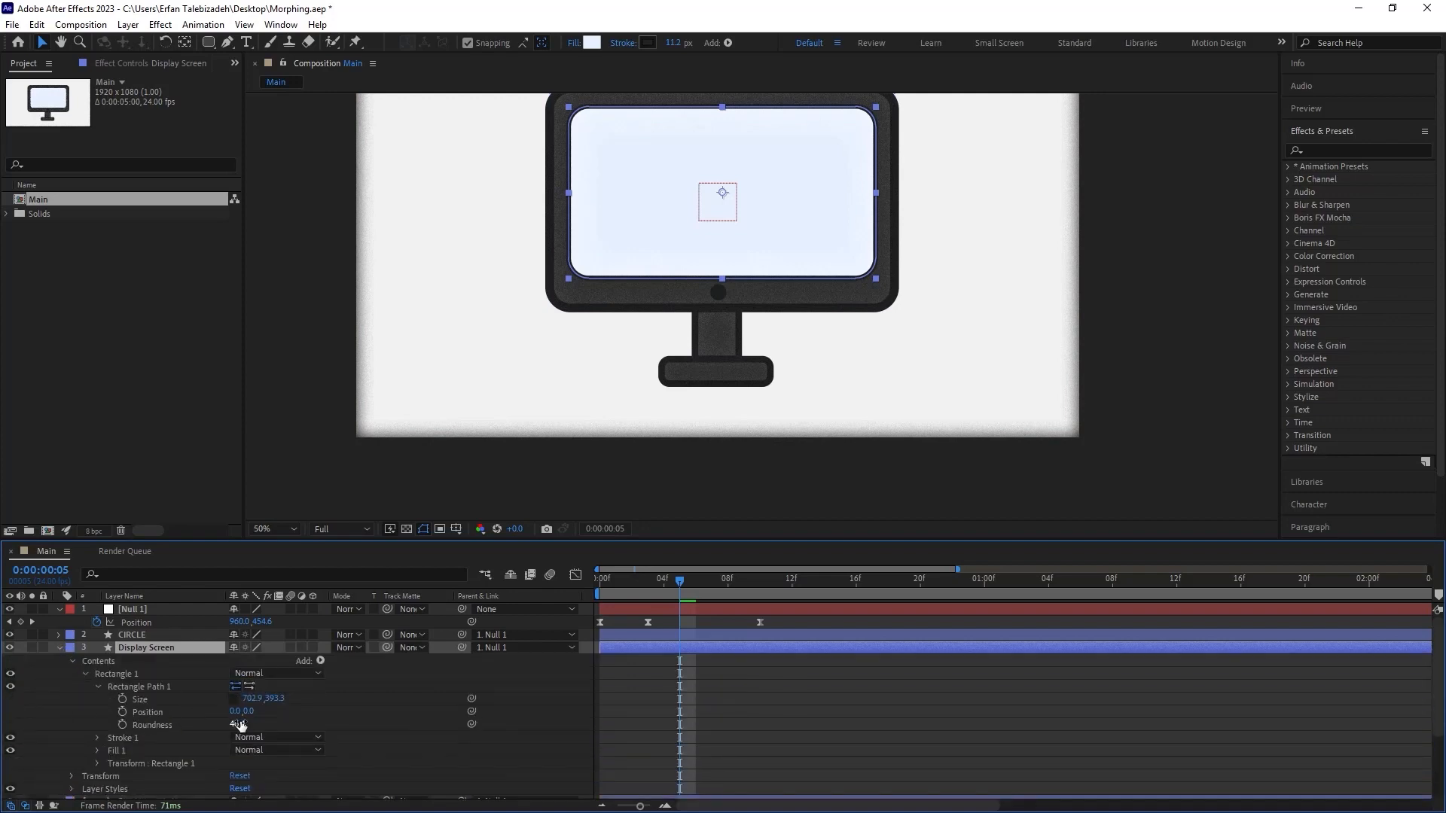
click(141, 701)
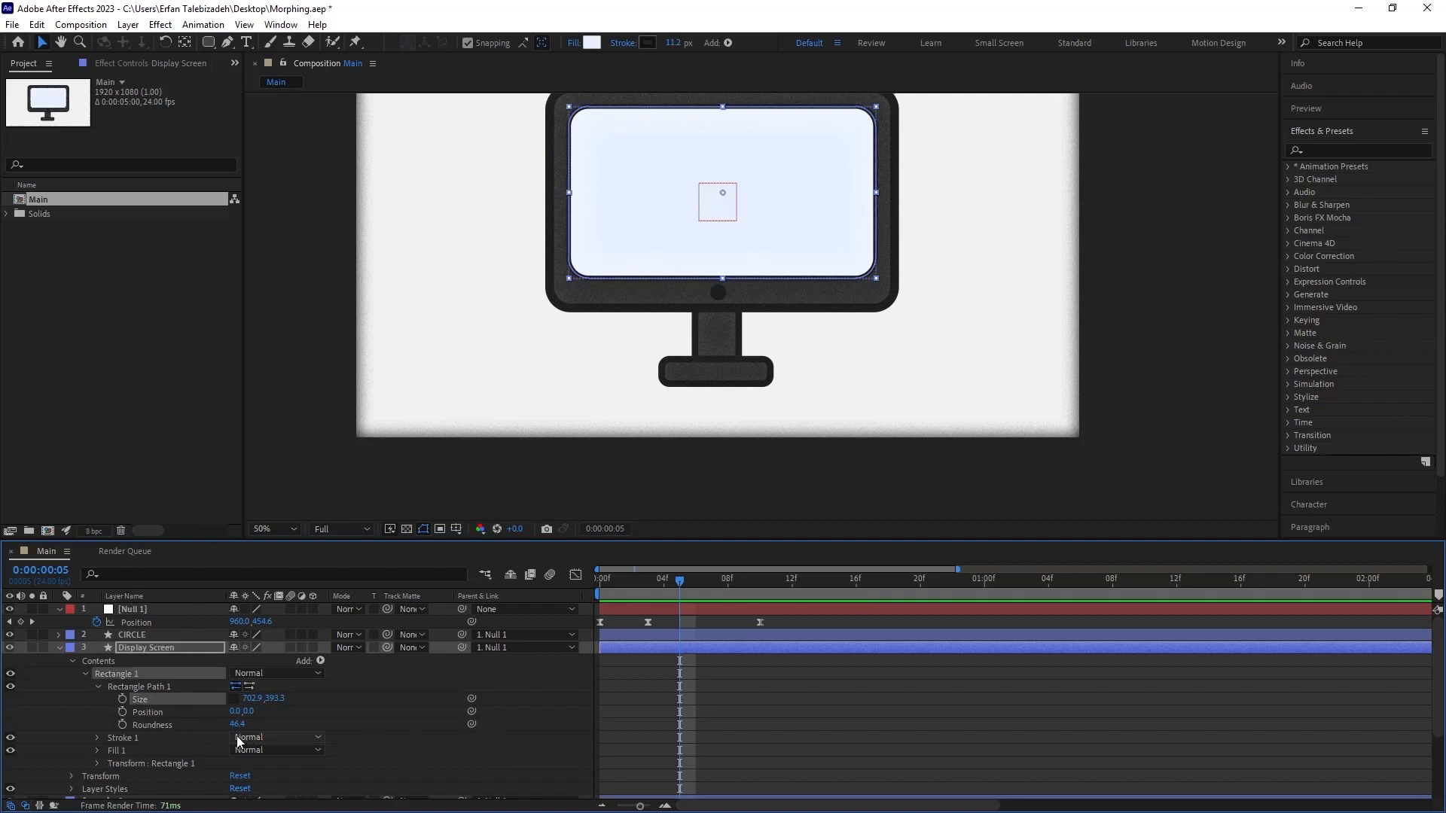
click(123, 699)
drag(681, 585, 823, 652)
scroll(843, 685, down, 2)
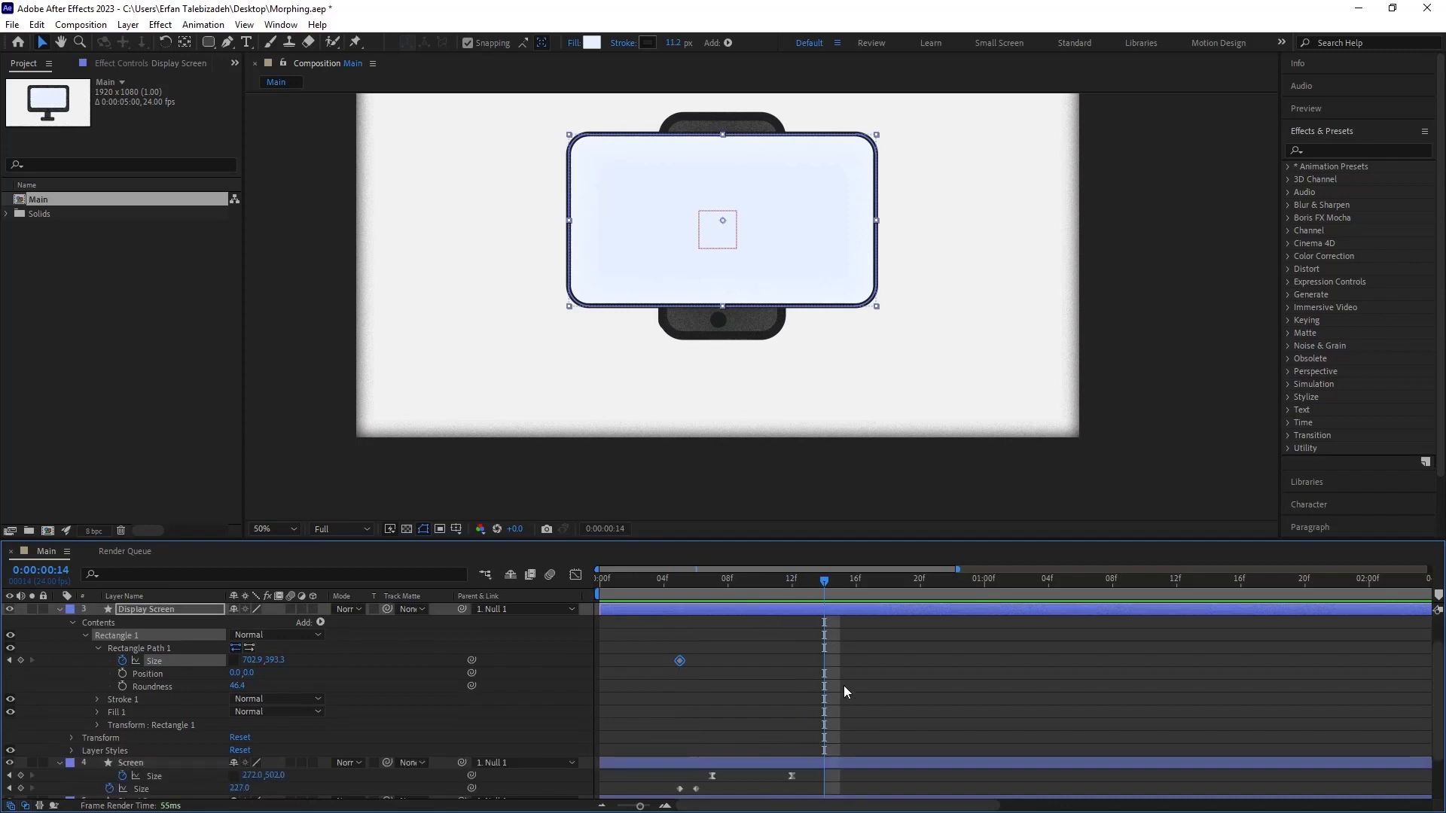
drag(687, 666, 712, 680)
- At 0:00:00:12, narrow the Display Screen rectangle's Size width to 228.9 so it fits inside the phone body
drag(828, 579, 793, 635)
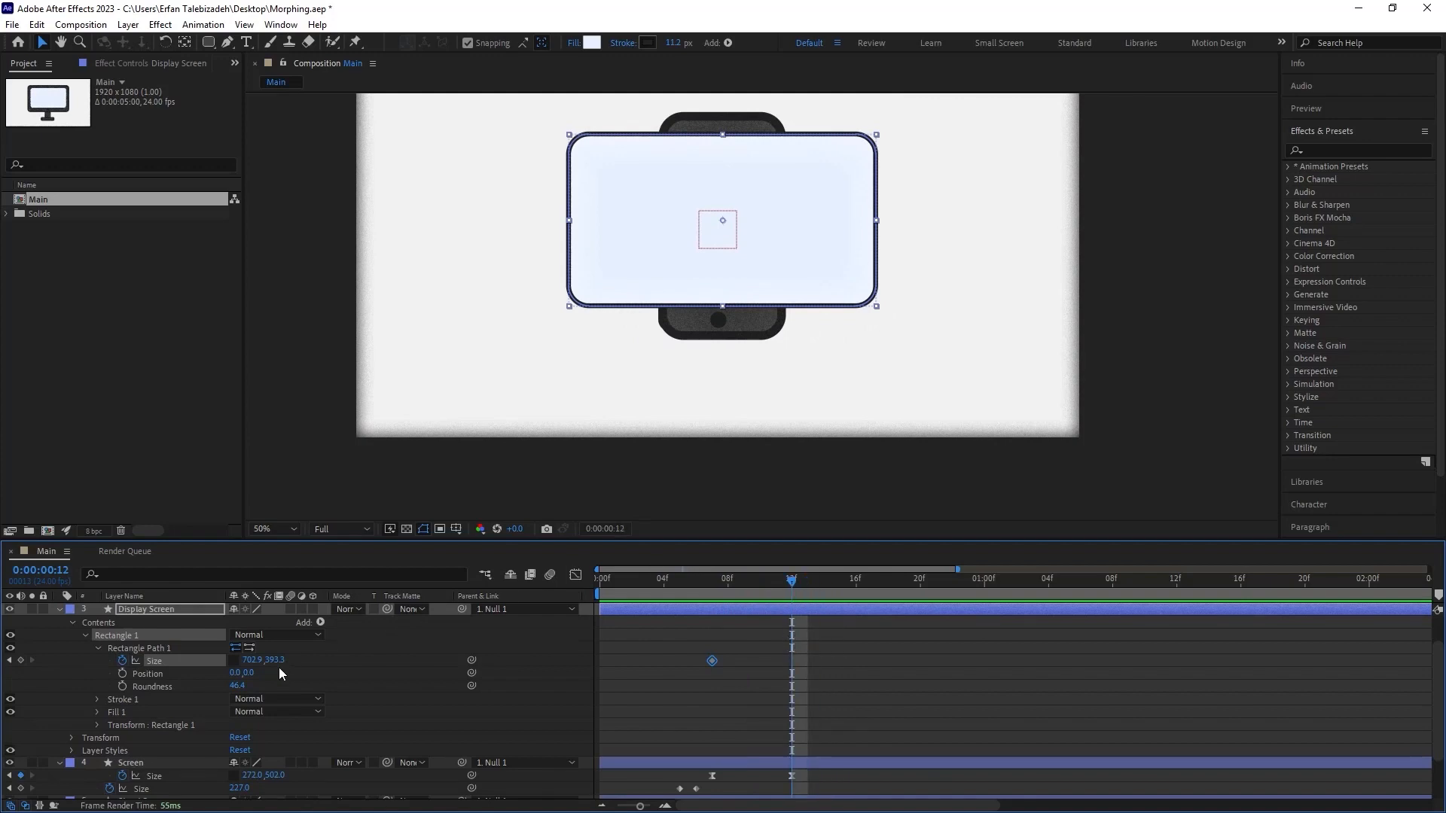
drag(252, 661, 7, 663)
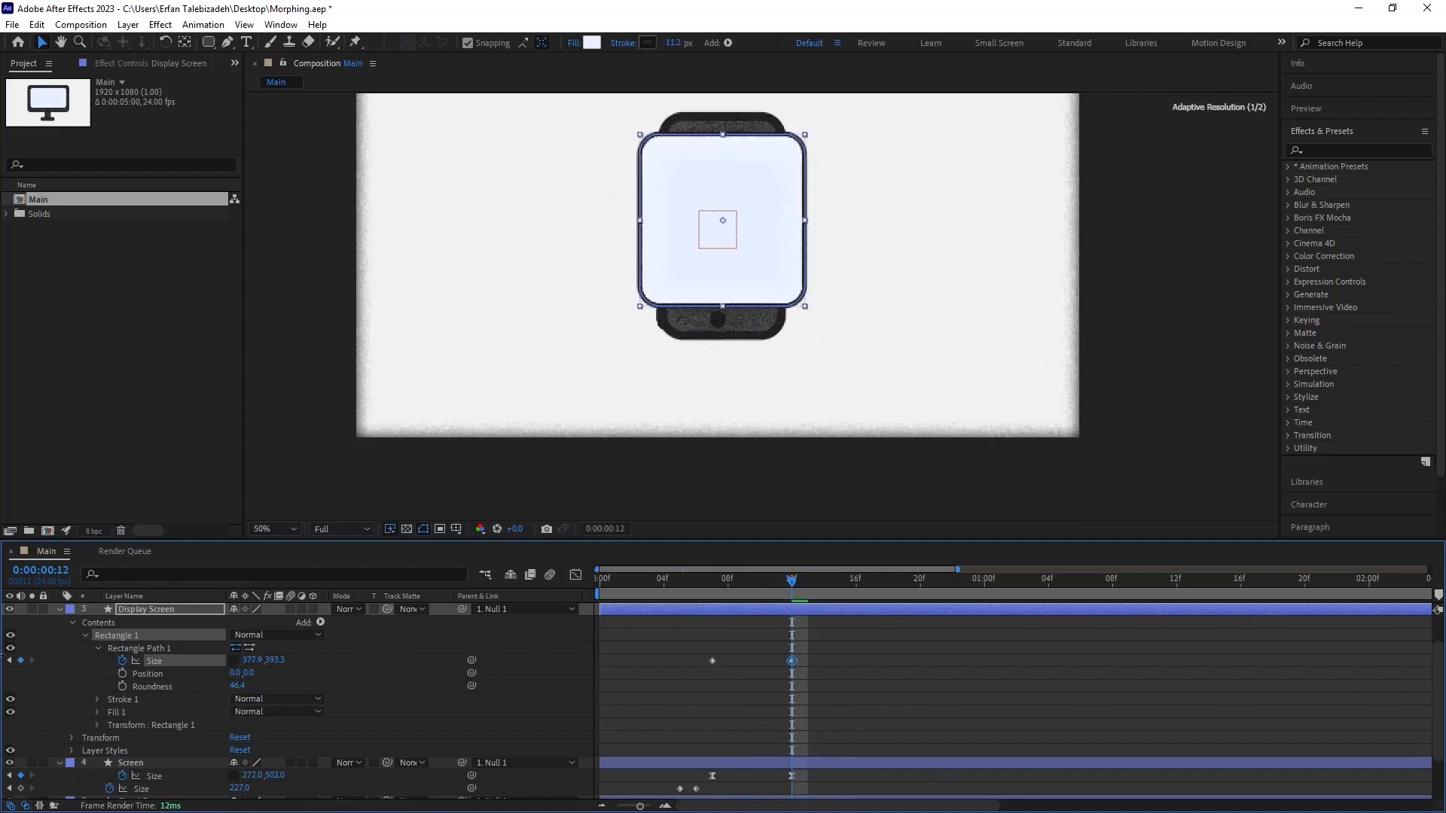
drag(272, 663, 150, 663)
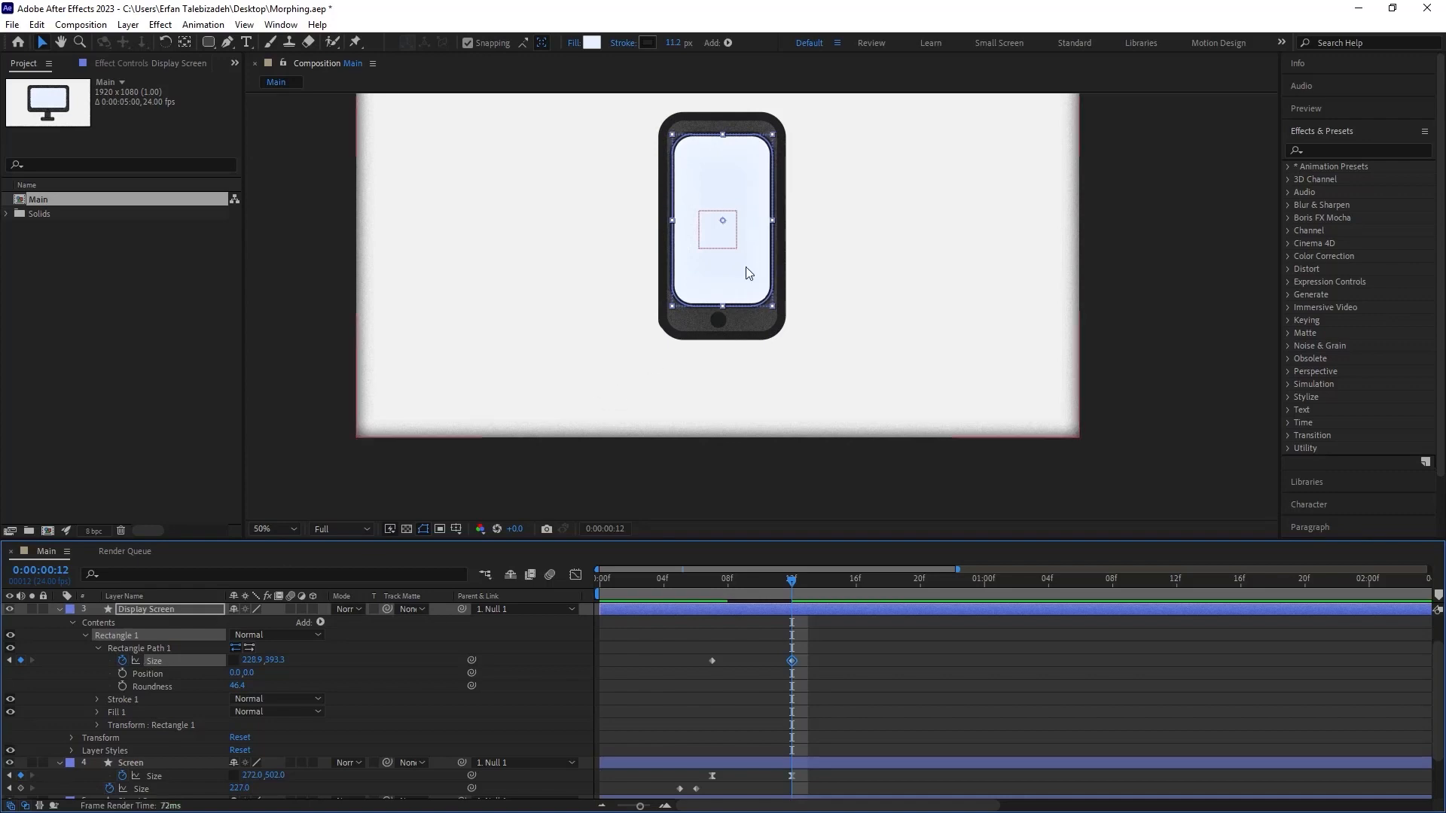
- Add a Position keyframe to the CIRCLE layer at 0:00:00:07
scroll(735, 259, up, 2)
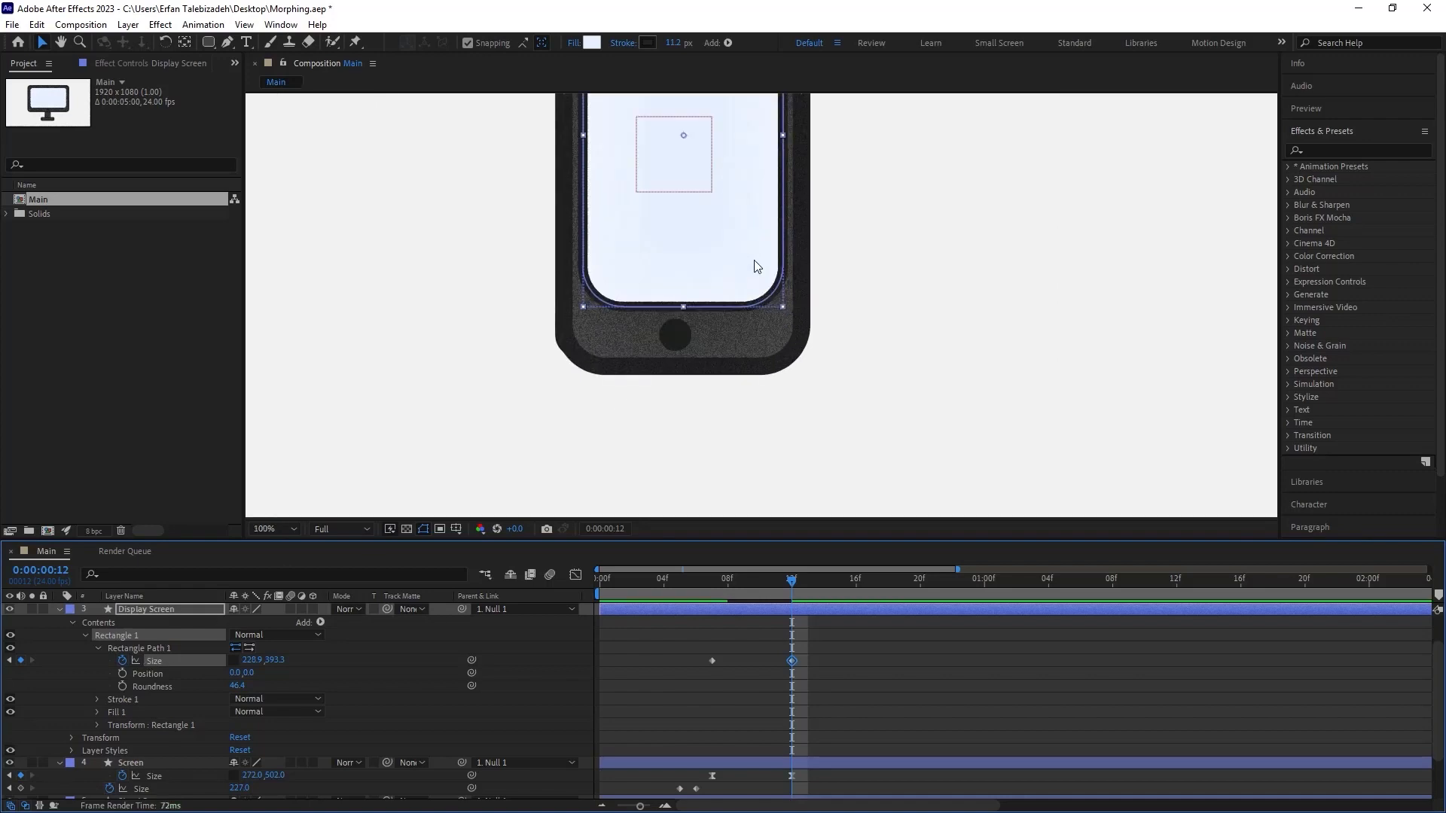
click(684, 336)
scroll(753, 376, down, 2)
scroll(694, 337, up, 4)
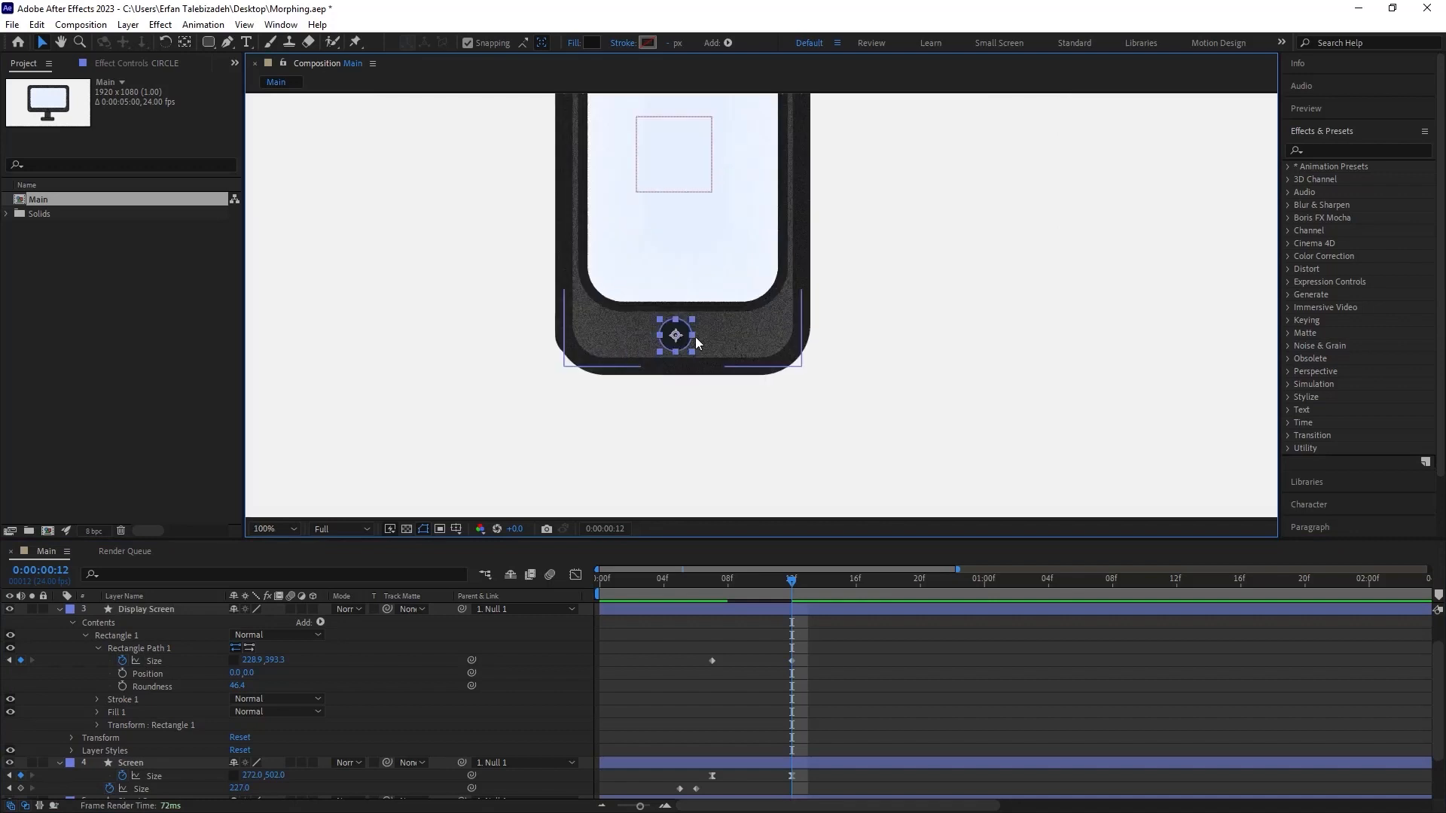
scroll(155, 670, down, 1)
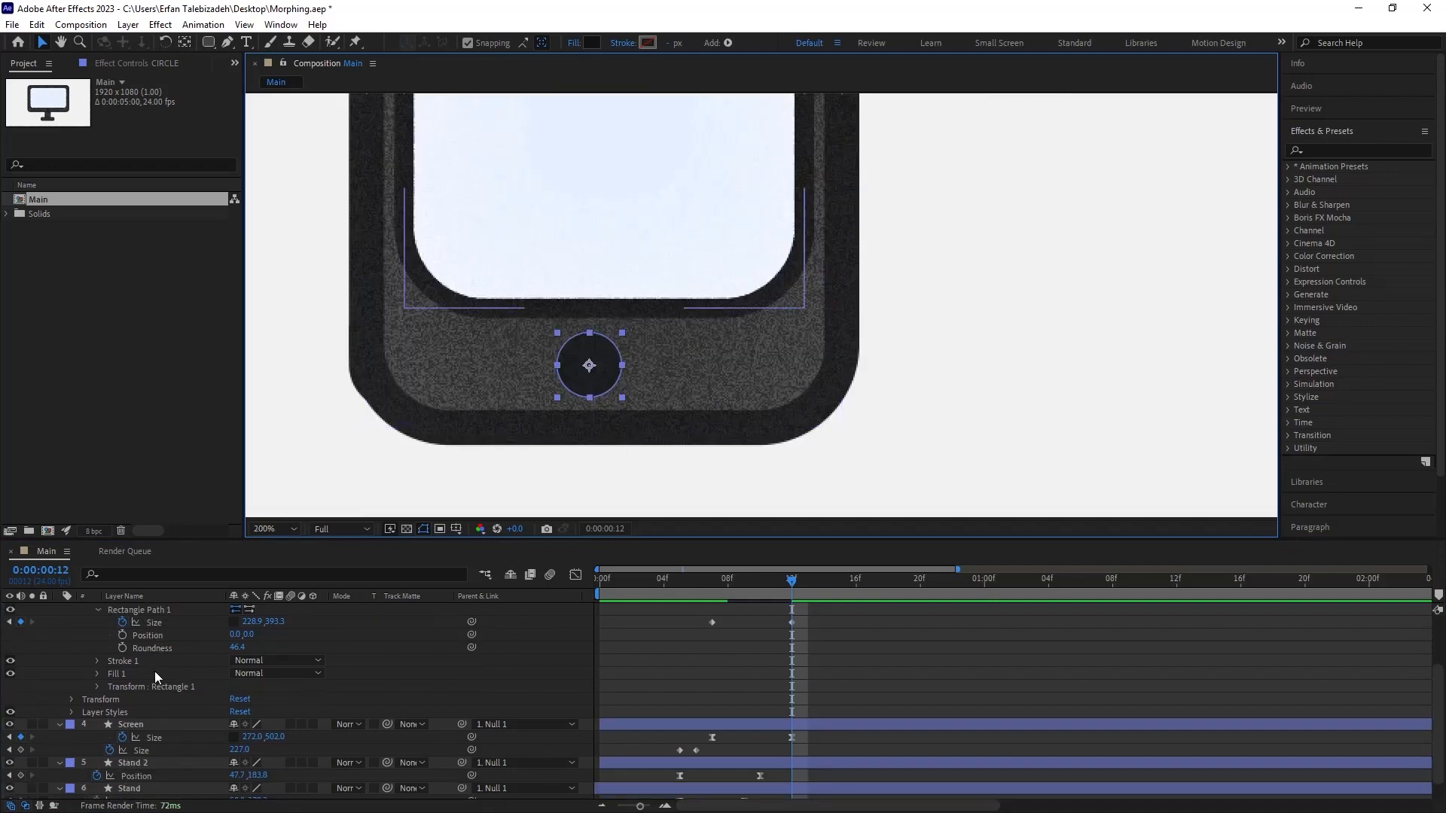
scroll(155, 680, up, 2)
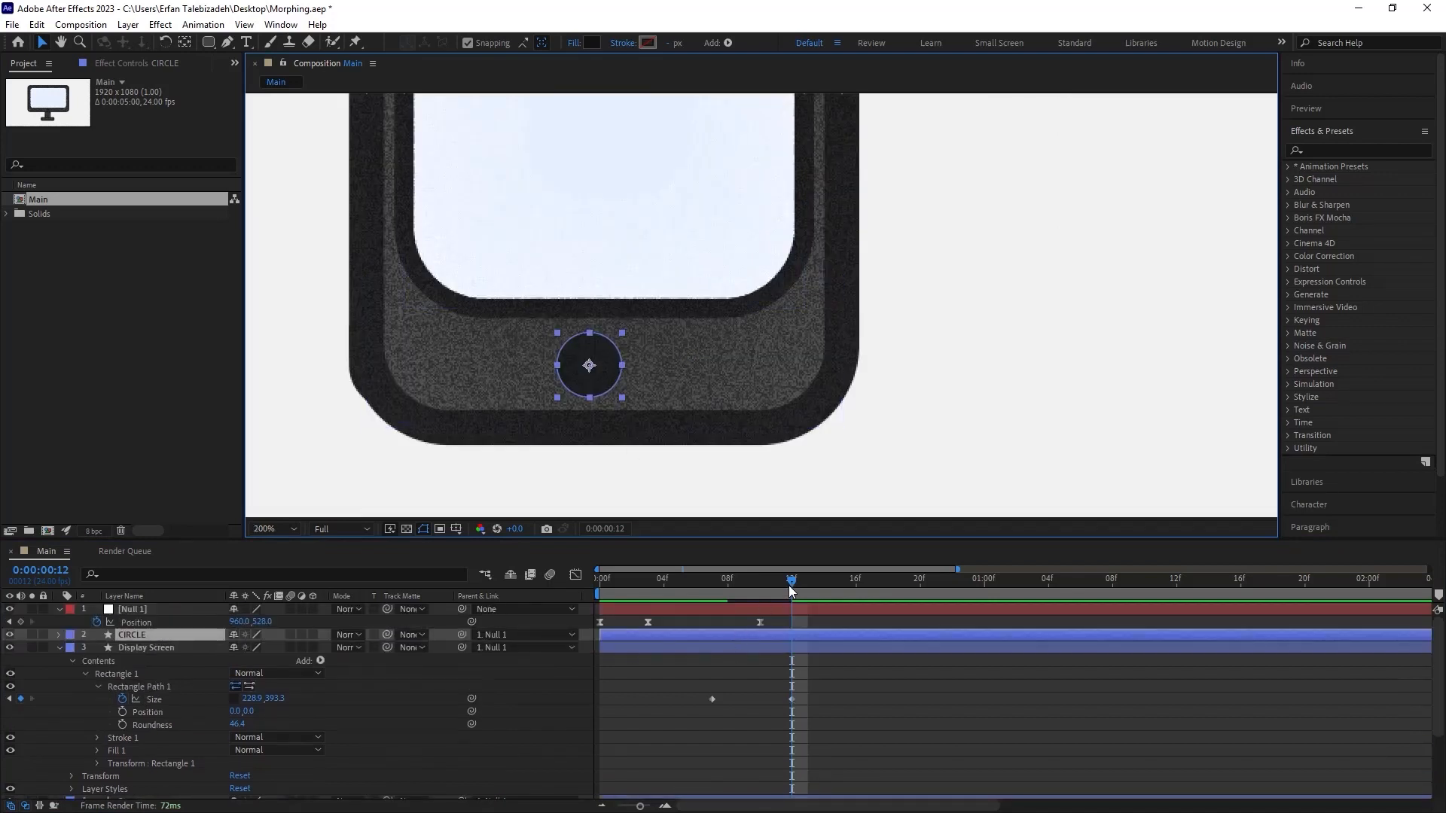
drag(788, 585, 713, 607)
key(alt+shift+p)
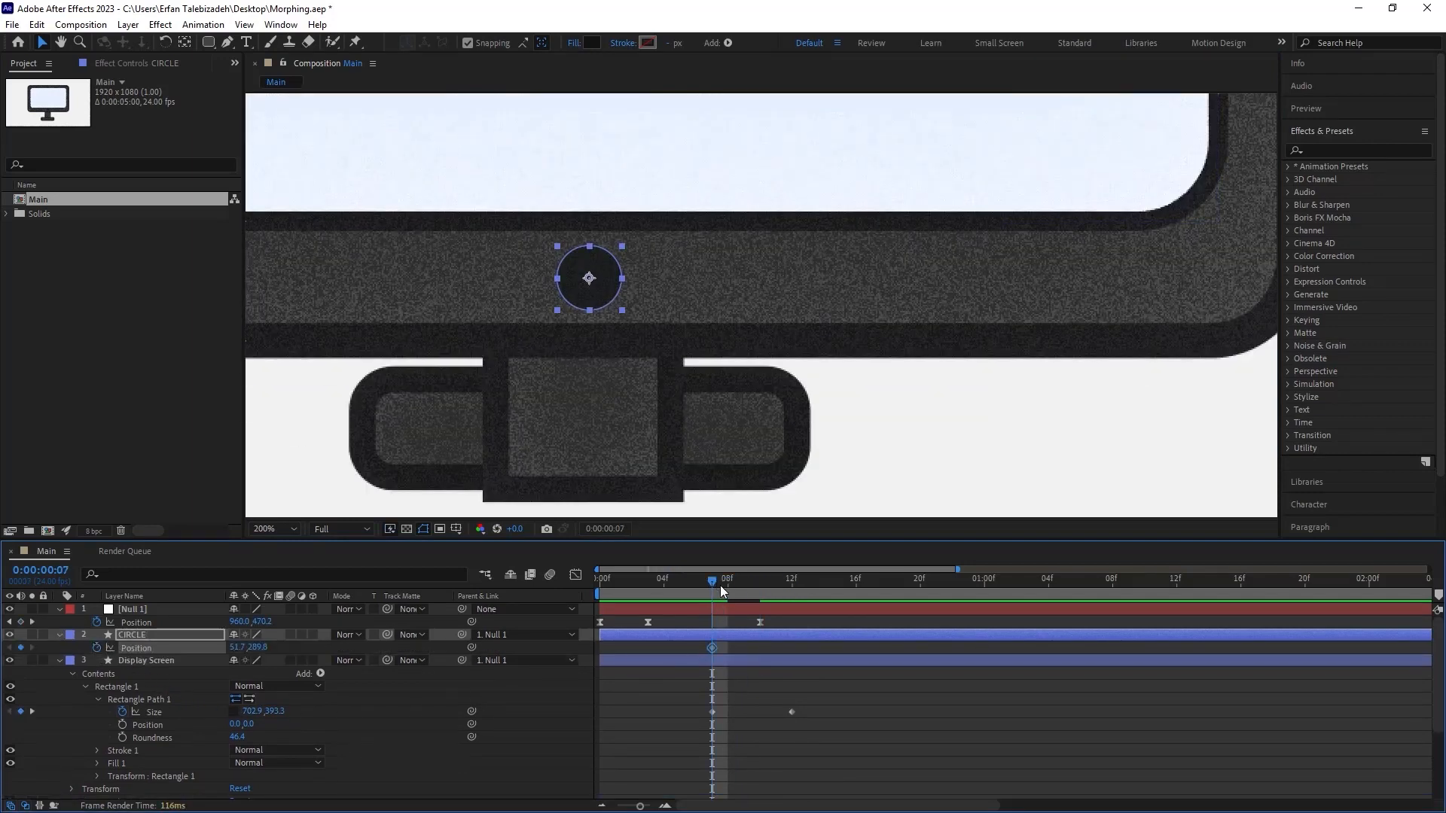
- At 0:00:00:12, set the CIRCLE layer's horizontal Position to 62.7 to center it on the phone body
drag(720, 585, 790, 620)
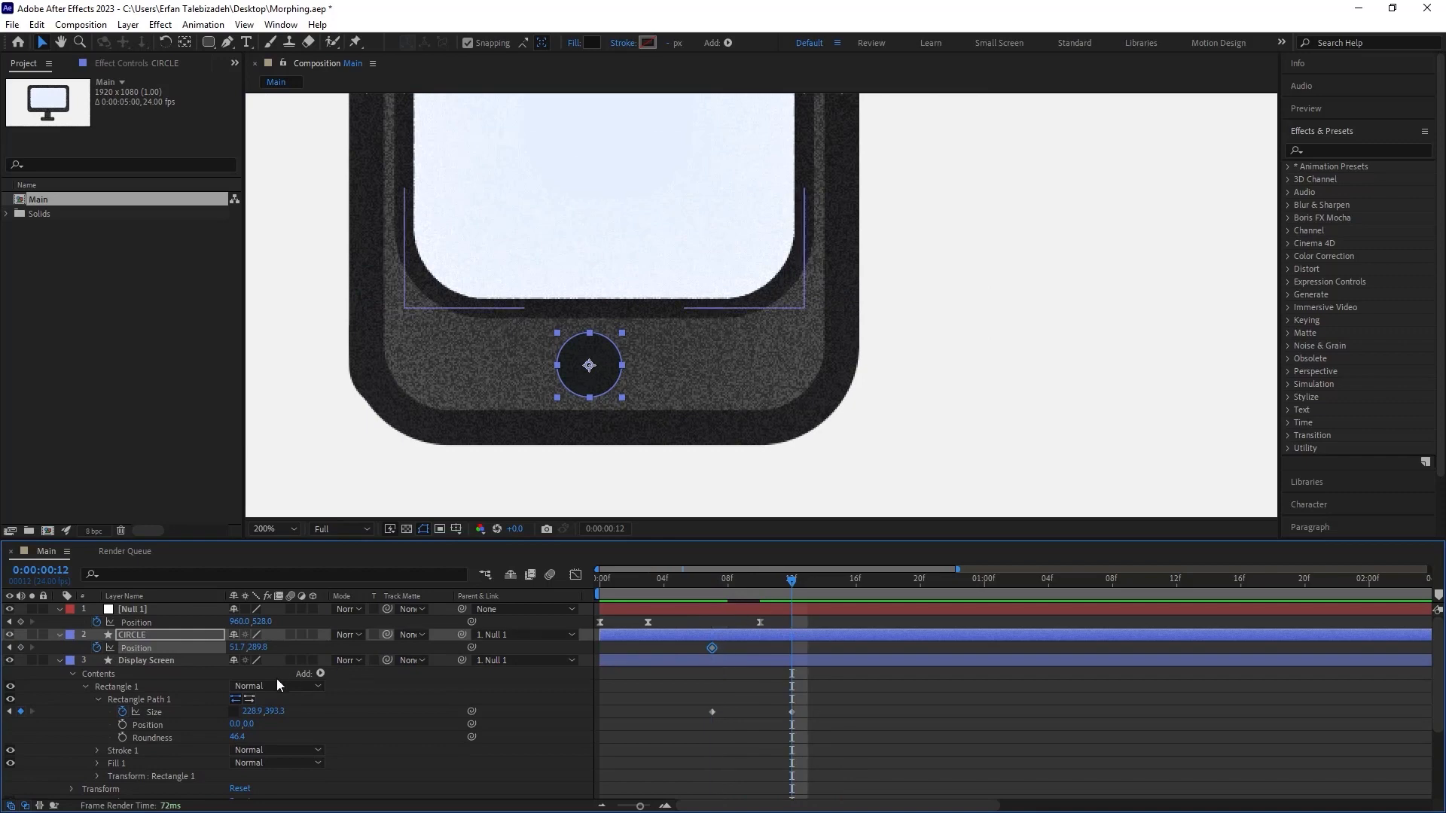
drag(253, 655, 247, 649)
scroll(658, 239, down, 3)
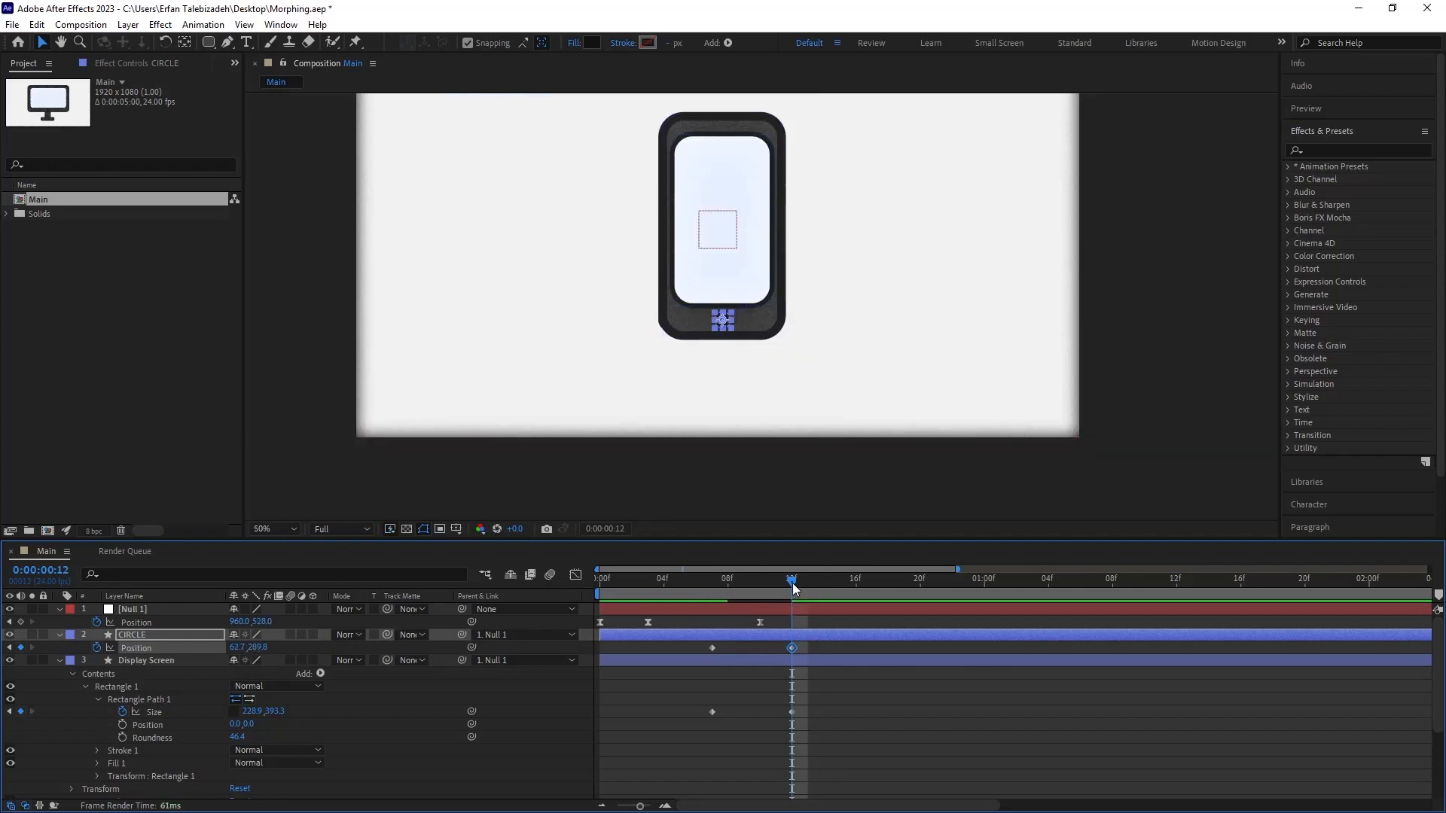
- Add a Scale keyframe to the CIRCLE layer at 0:00:00:07
drag(792, 583, 705, 599)
key(shift+s)
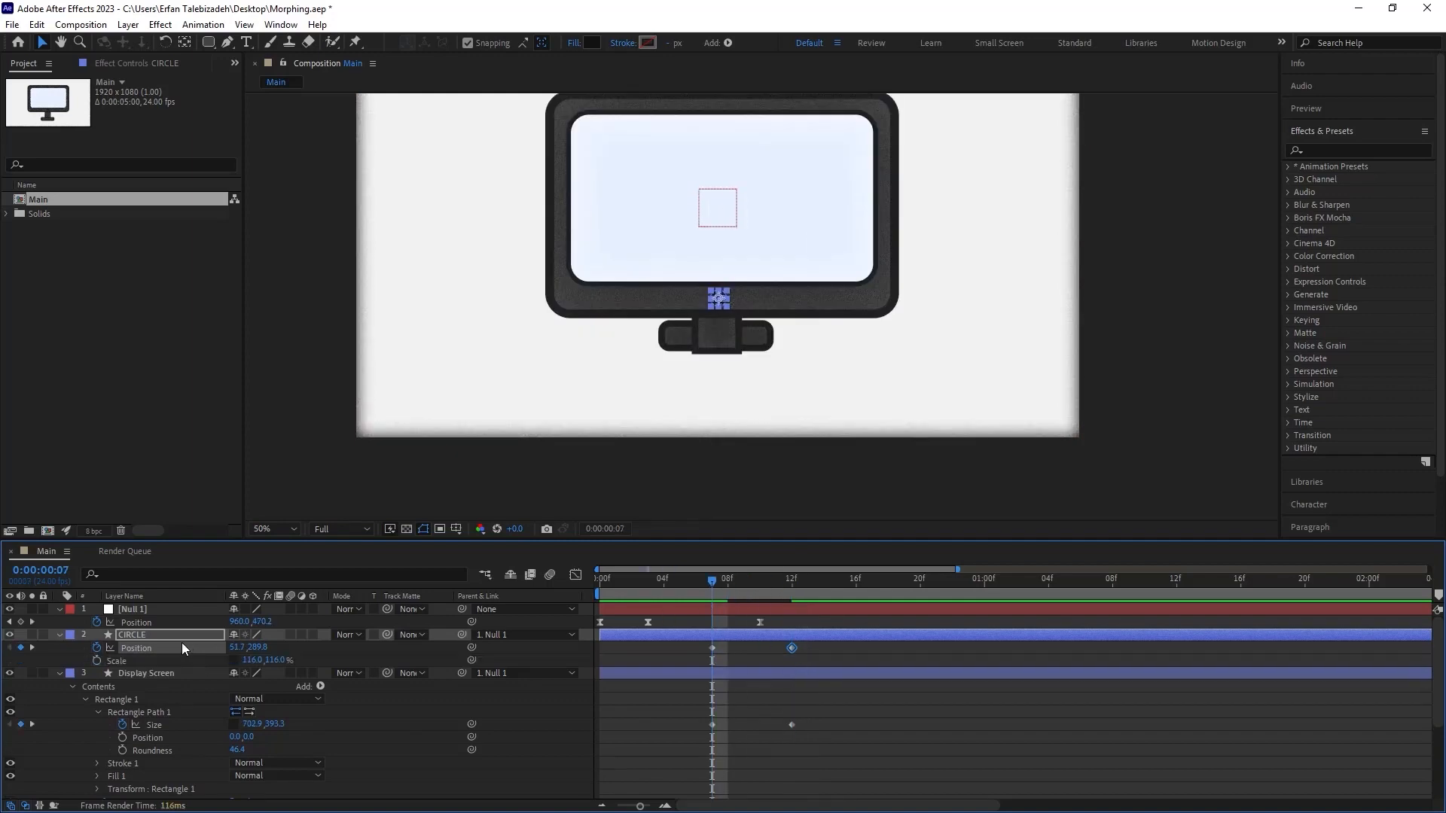
click(97, 661)
- At 0:00:00:12, reduce the CIRCLE layer's Scale to 96% and deselect the layer
drag(714, 581, 791, 582)
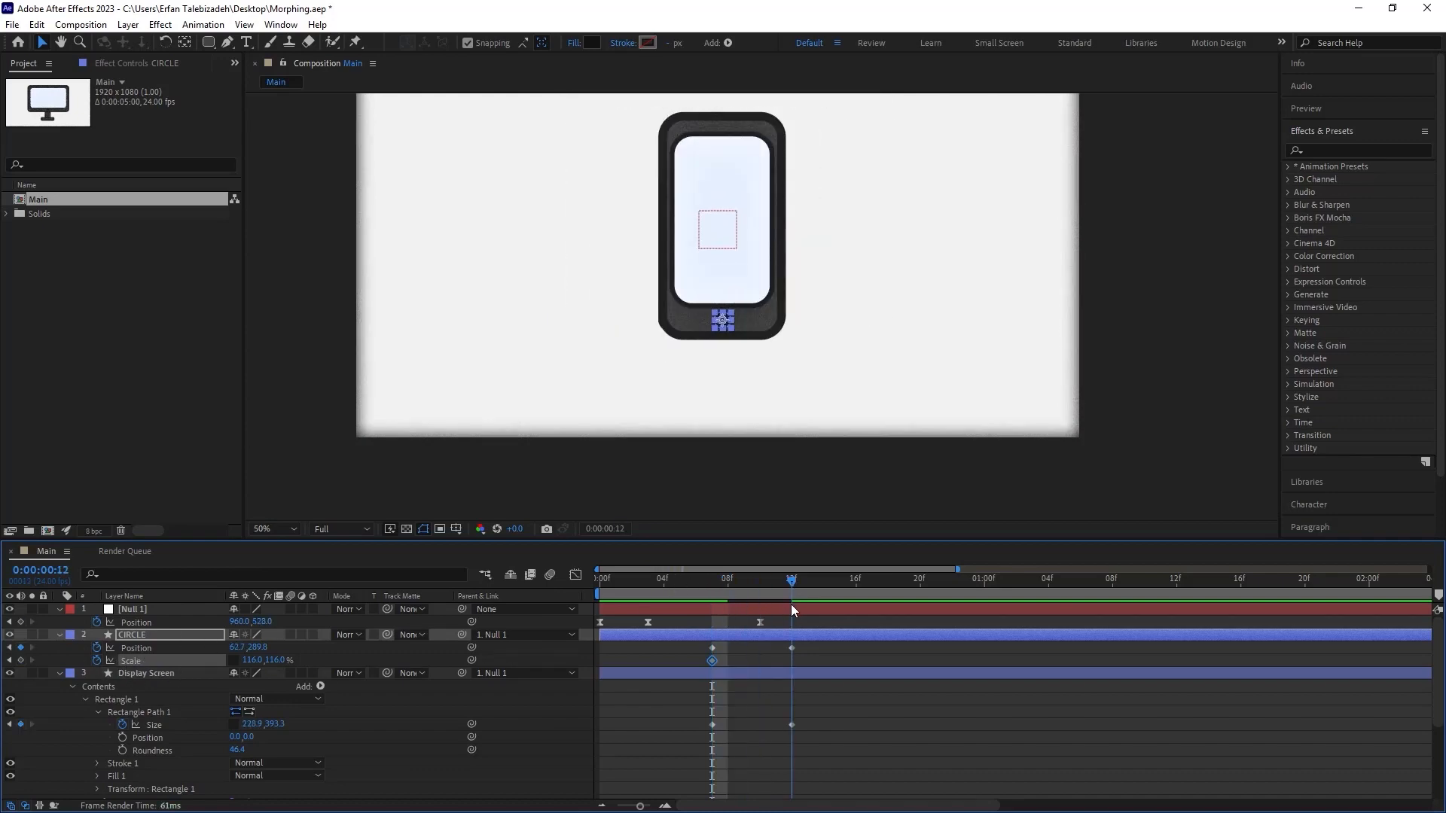
key(slash)
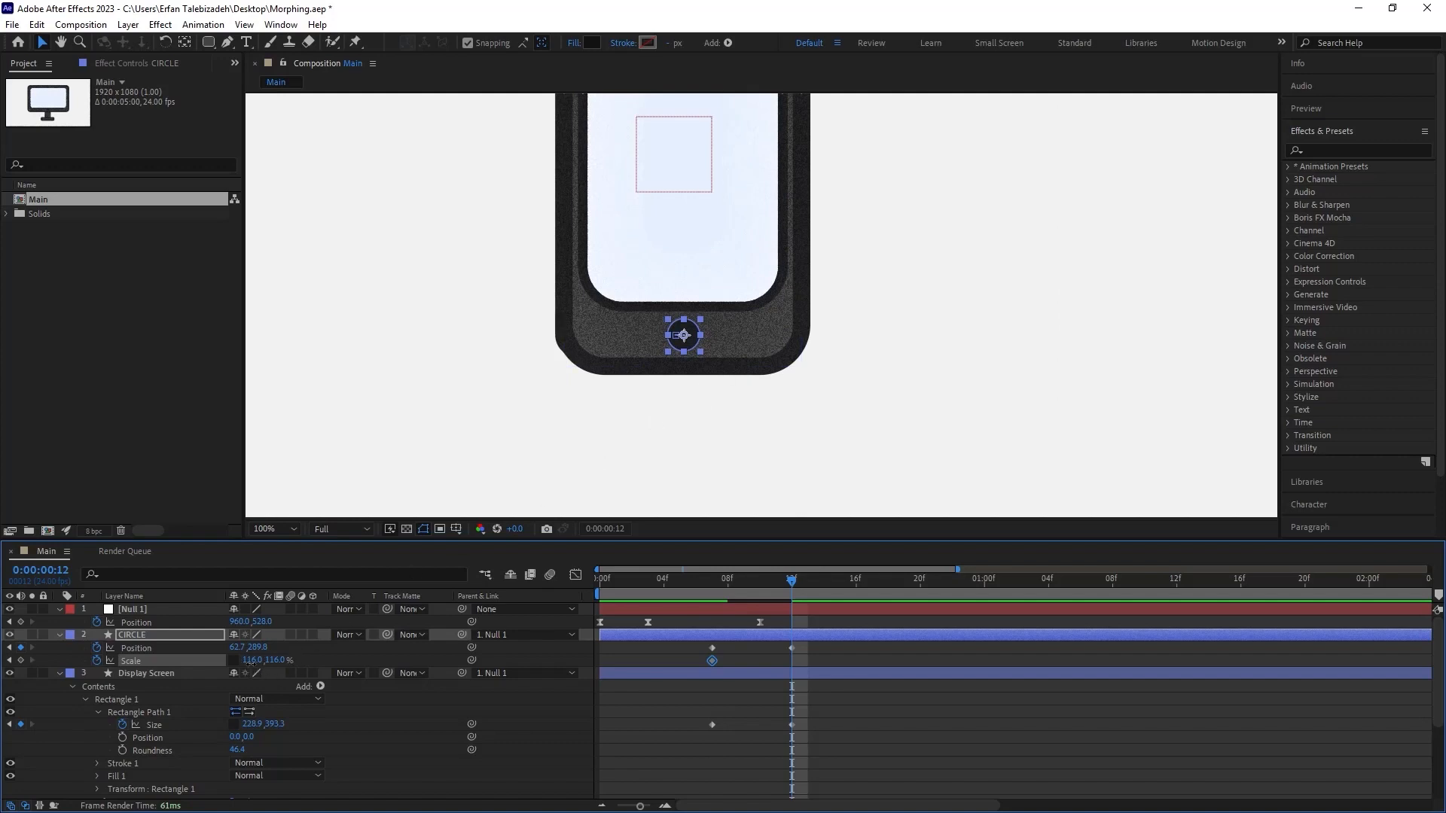
drag(253, 660, 240, 662)
key(ctrl+z)
click(234, 662)
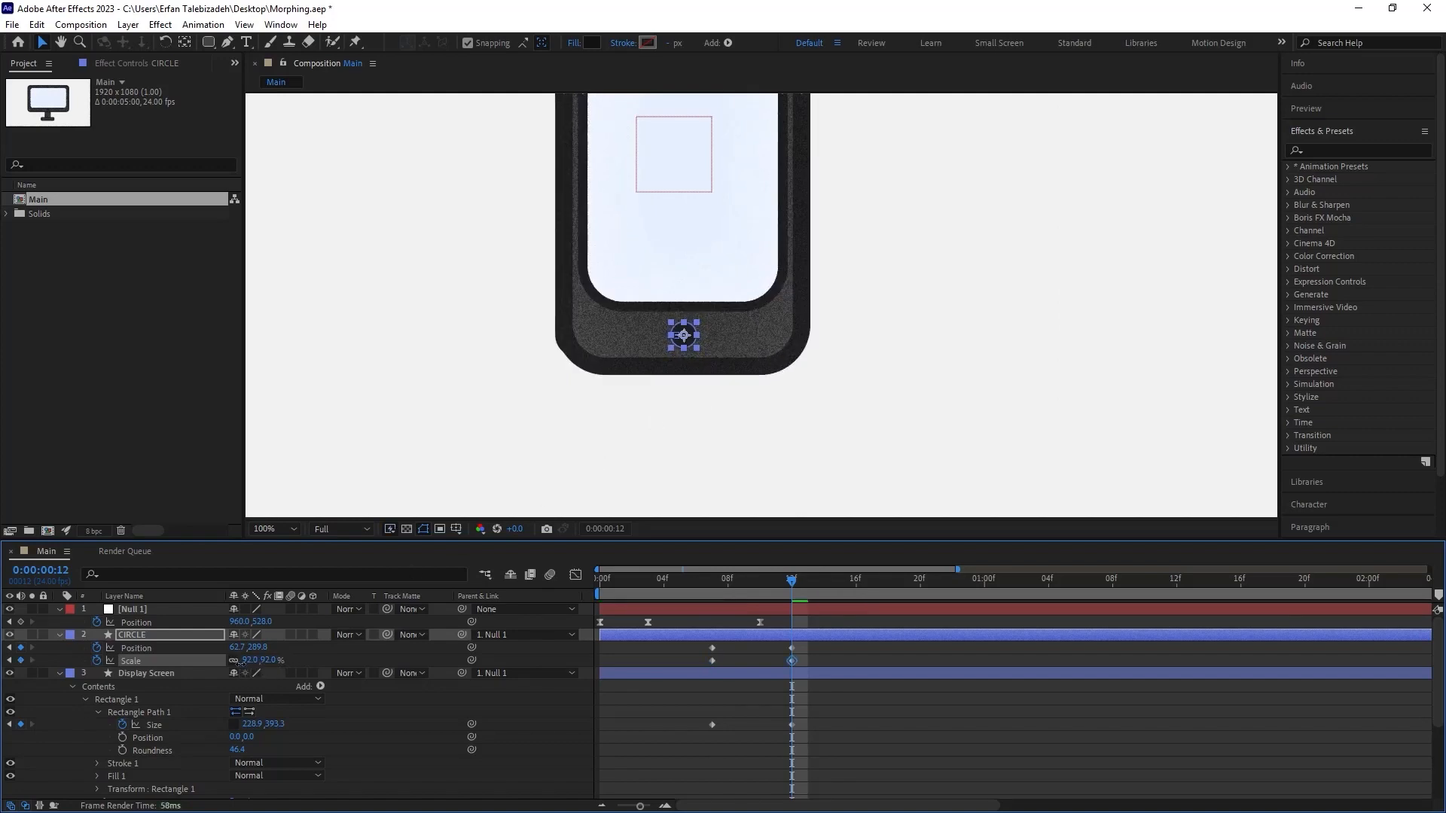
scroll(808, 232, down, 4)
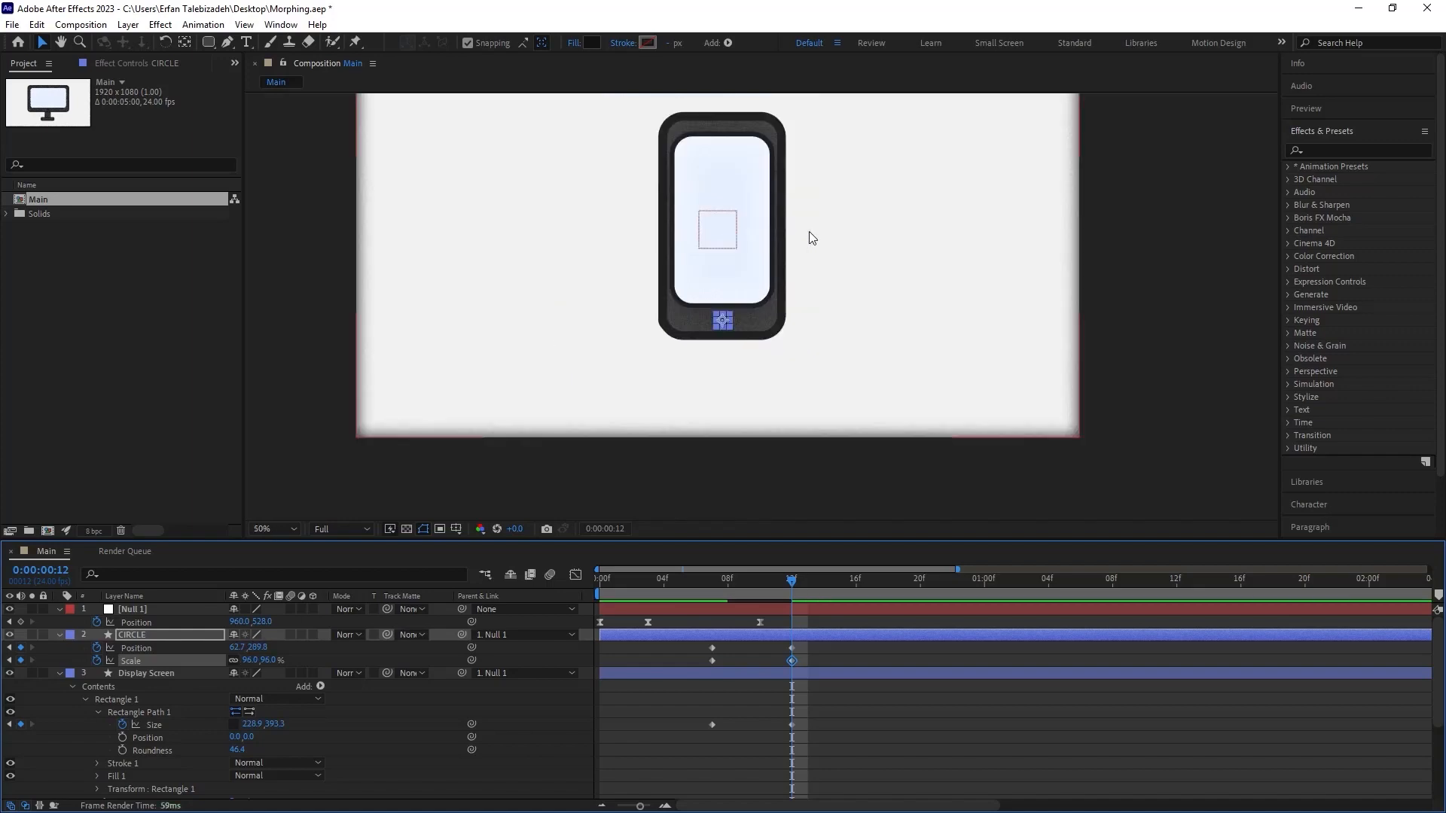
click(941, 295)
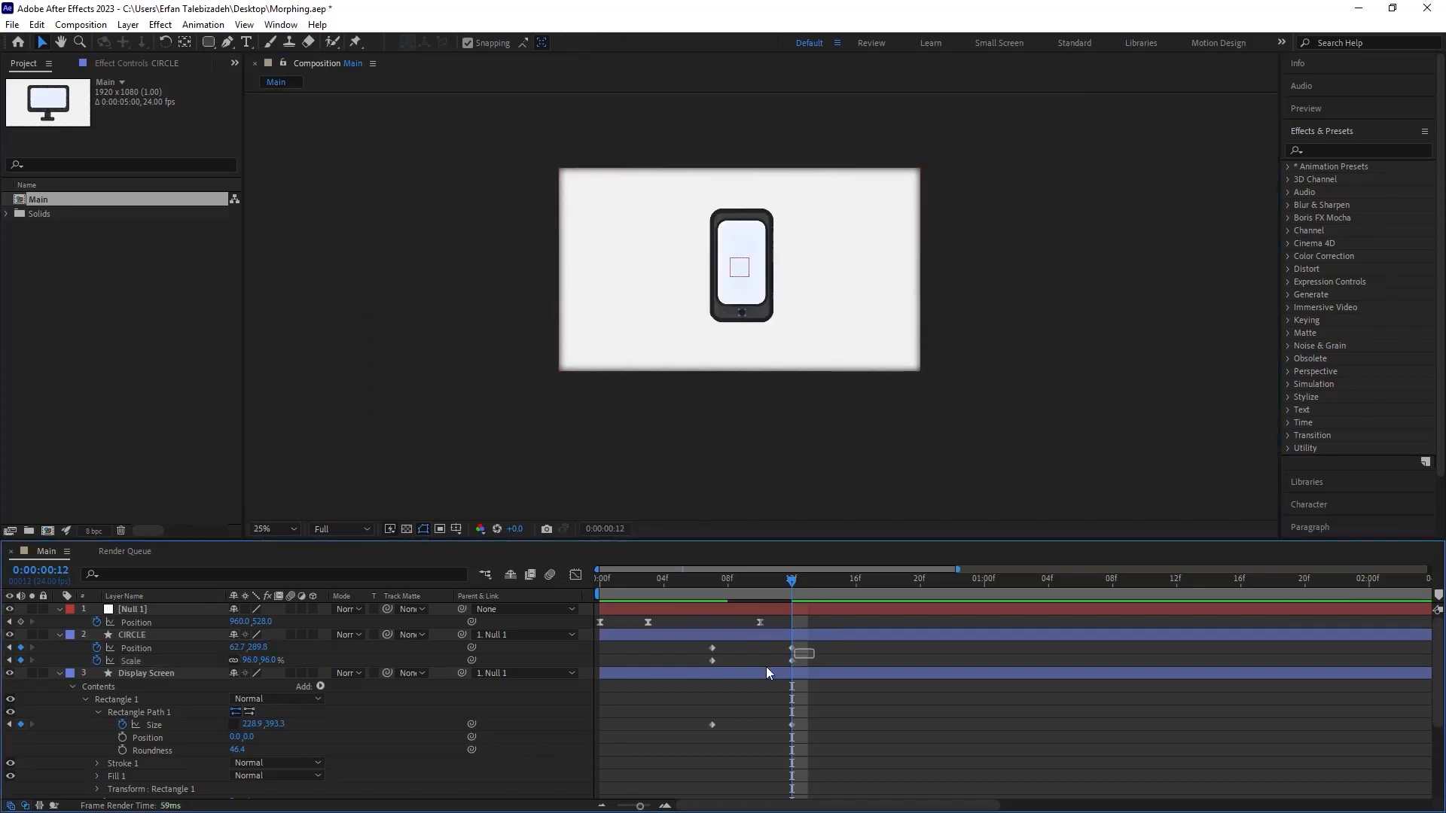
- Apply Easy Ease to the CIRCLE Position and Scale keyframes and the Display Screen Size keyframes, and preview the animation
drag(814, 644, 669, 725)
key(F9)
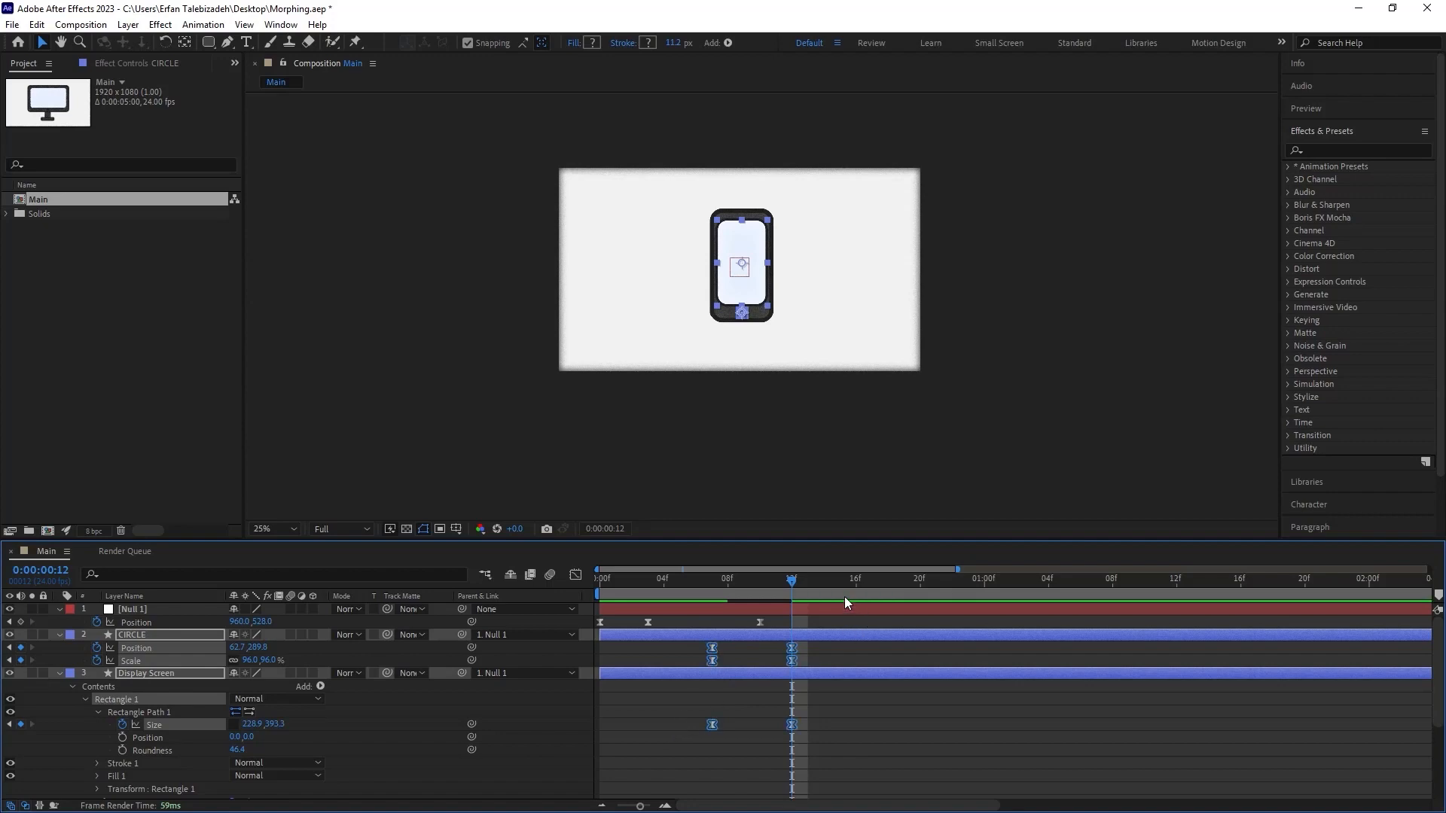
key(space)
click(627, 593)
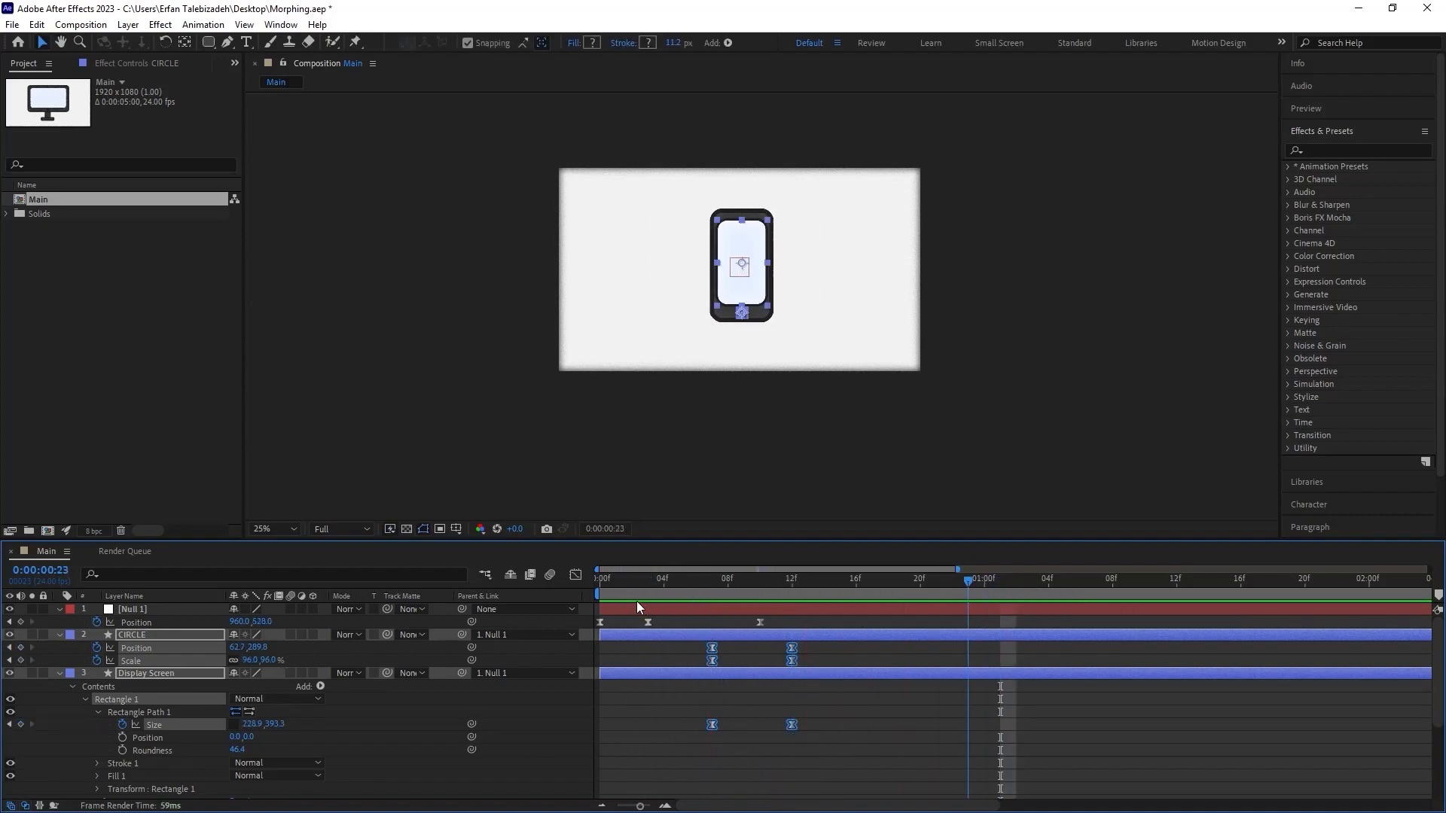
key(space)
key(space)
key(space)
- Select all layers, collapse their keyframed properties and play the monitor-to-phone morph from the first frame
key(ctrl+a)
key(u)
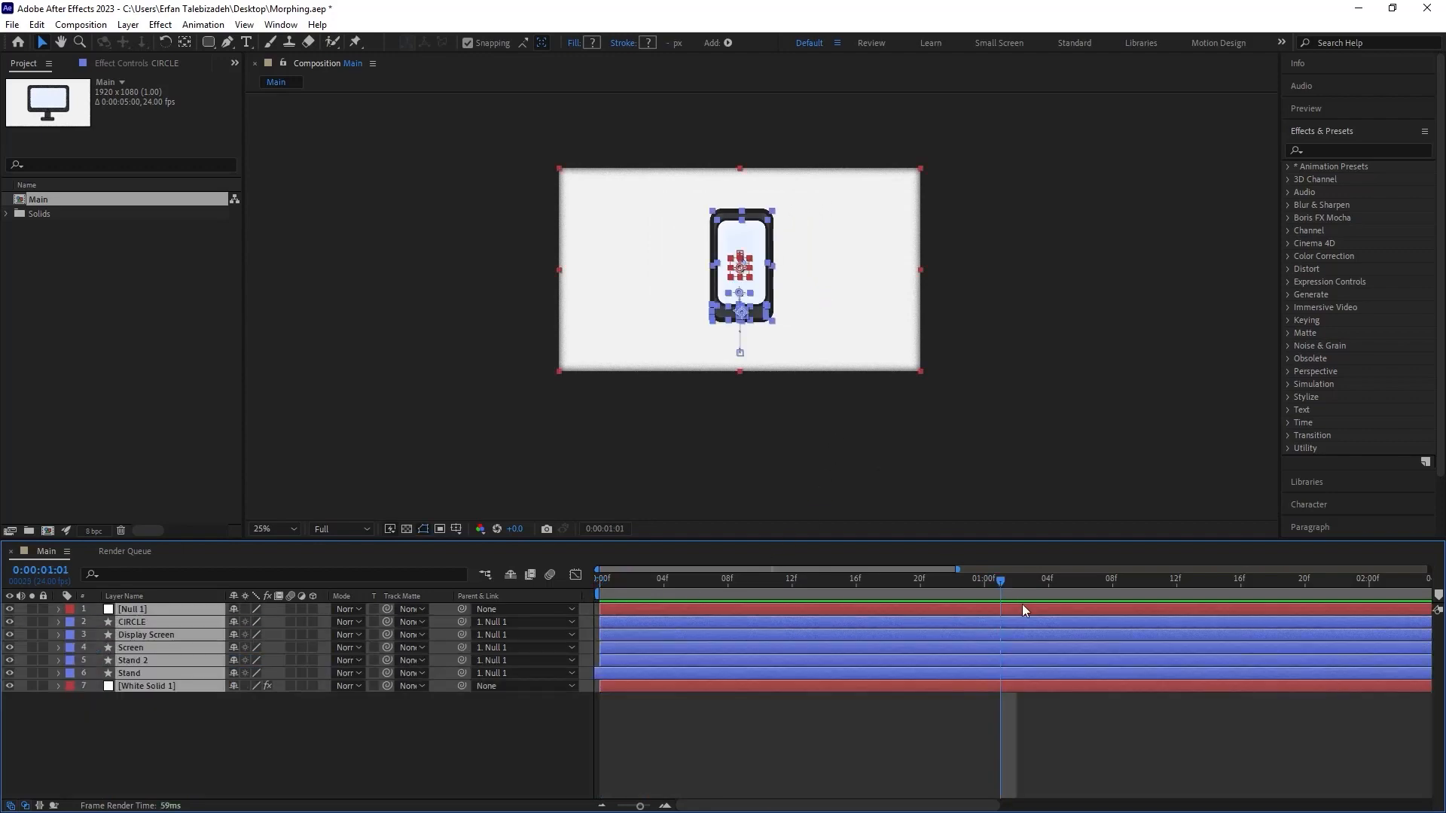
key(Home)
key(space)
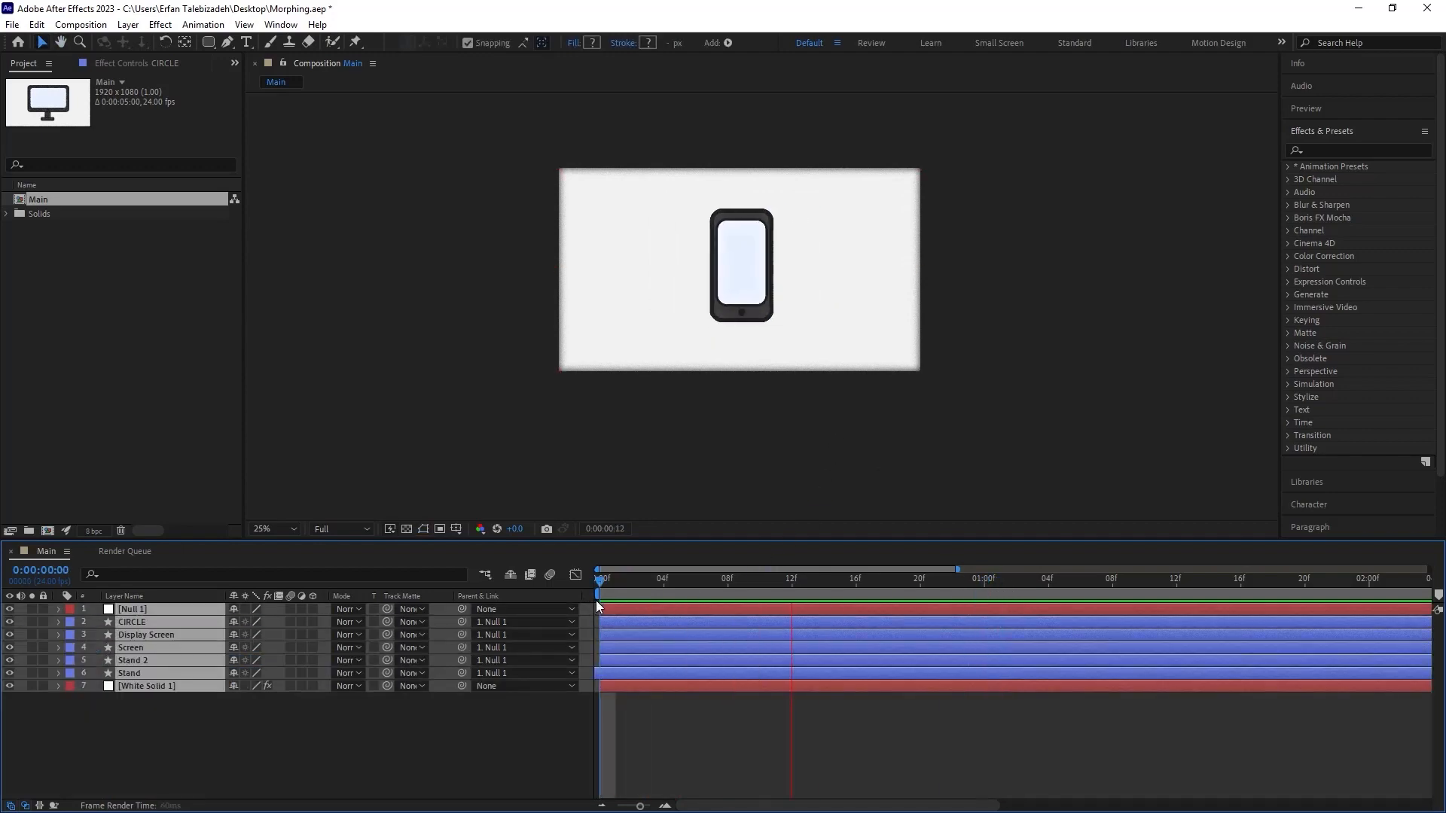
drag(1151, 577, 834, 610)
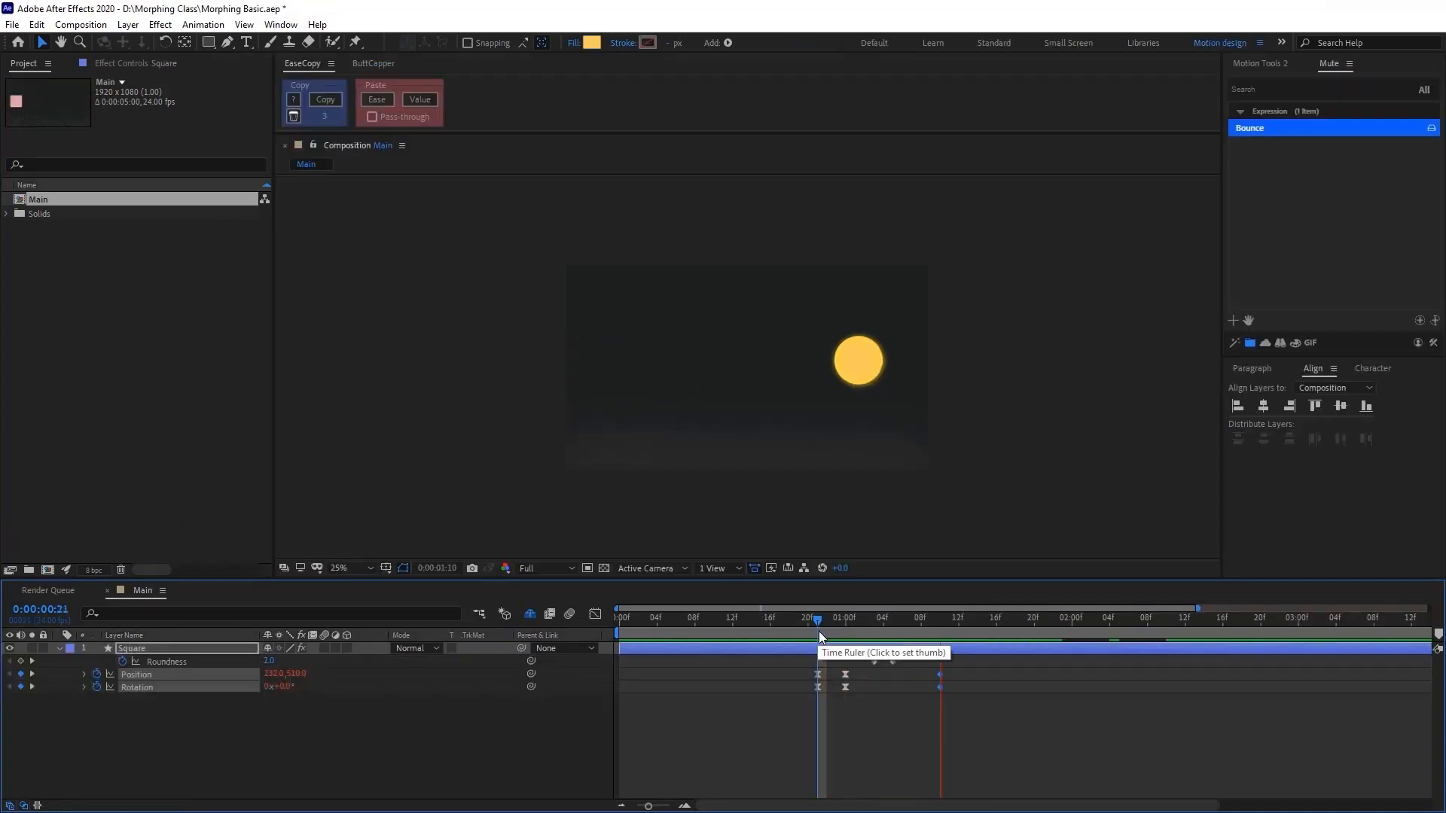
- Preview the Square layer's morphing animation in the Morphing Basic project
drag(1299, 623, 1058, 678)
key(space)
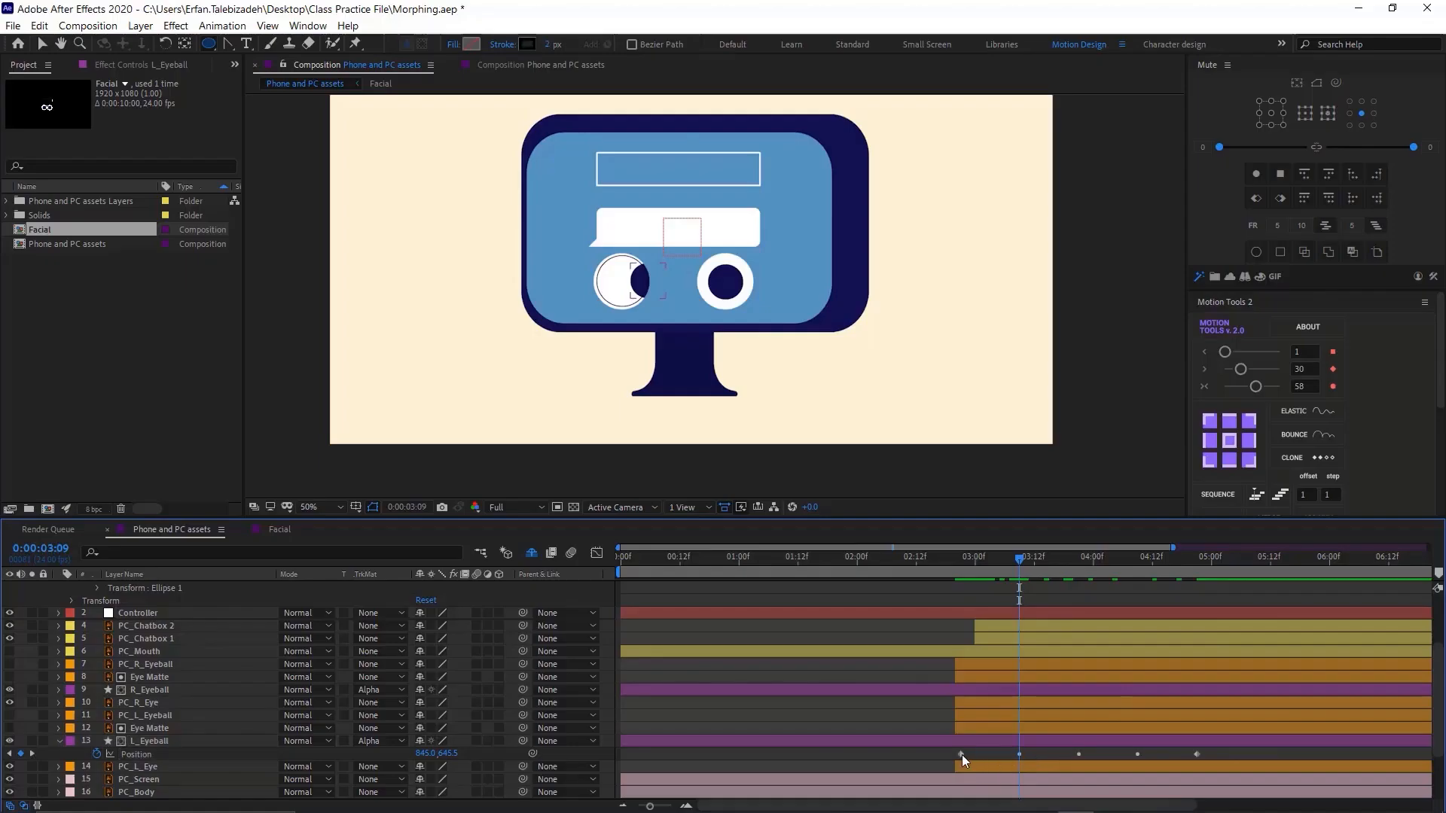
- Retime the L_Eyeball layer's Position animation by moving its keyframes earlier and closer together
click(969, 753)
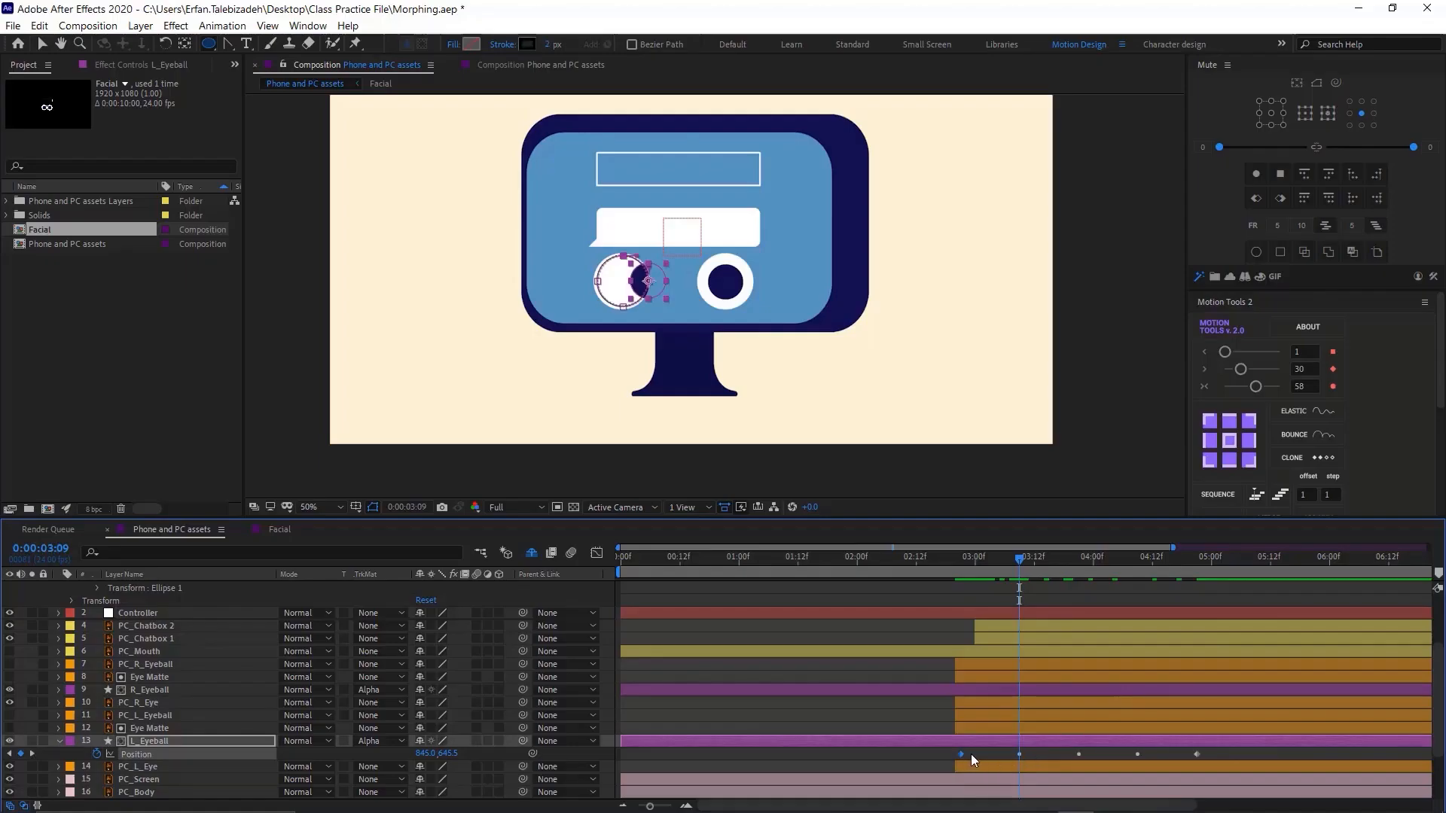
drag(1018, 756, 987, 756)
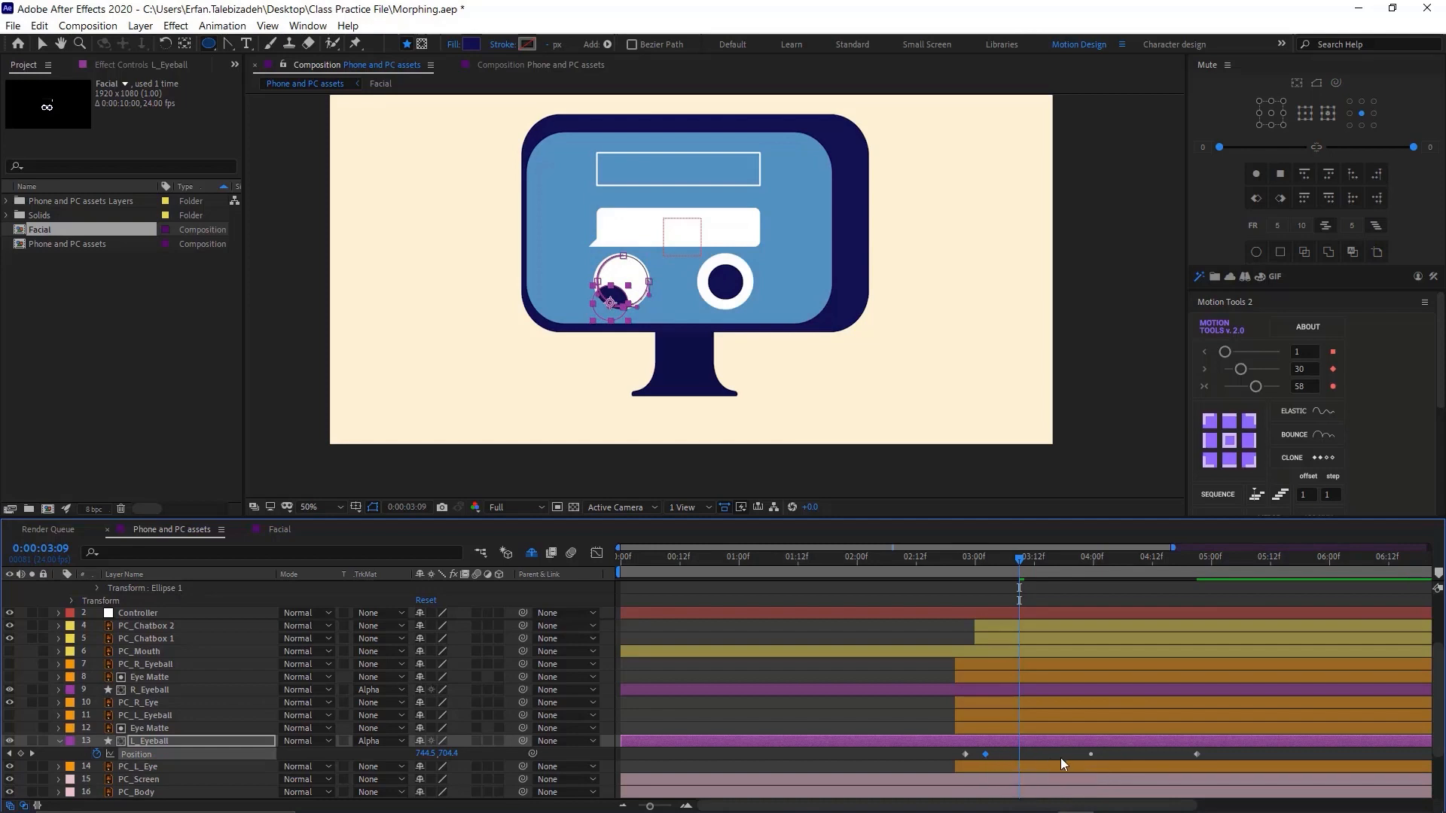
drag(1086, 755, 1006, 758)
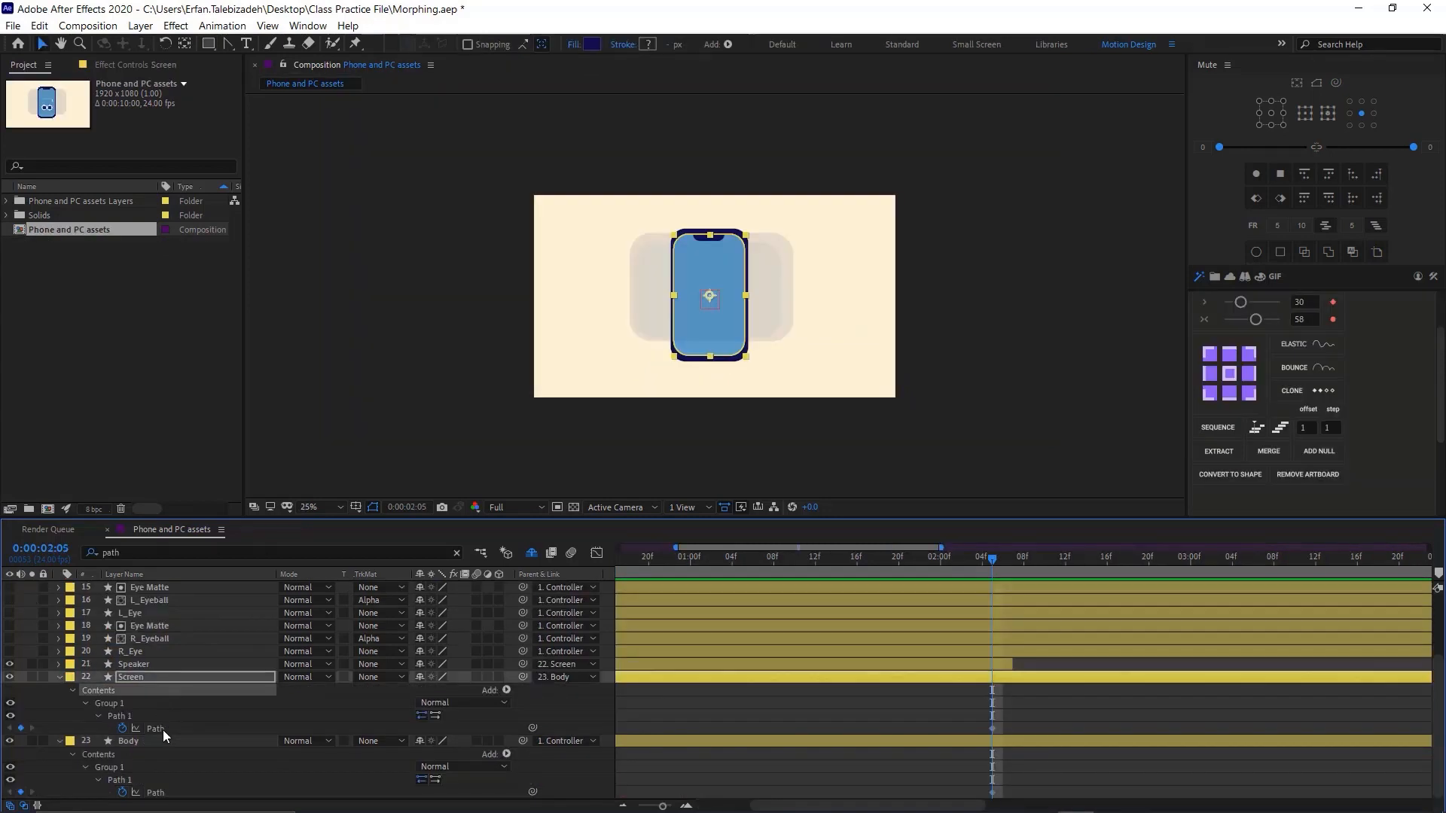
- Reveal the keyframes of Screen, Body and Controller, go to 0:00:02:14 and select the Screen and Body Path keyframes
shift+click(164, 741)
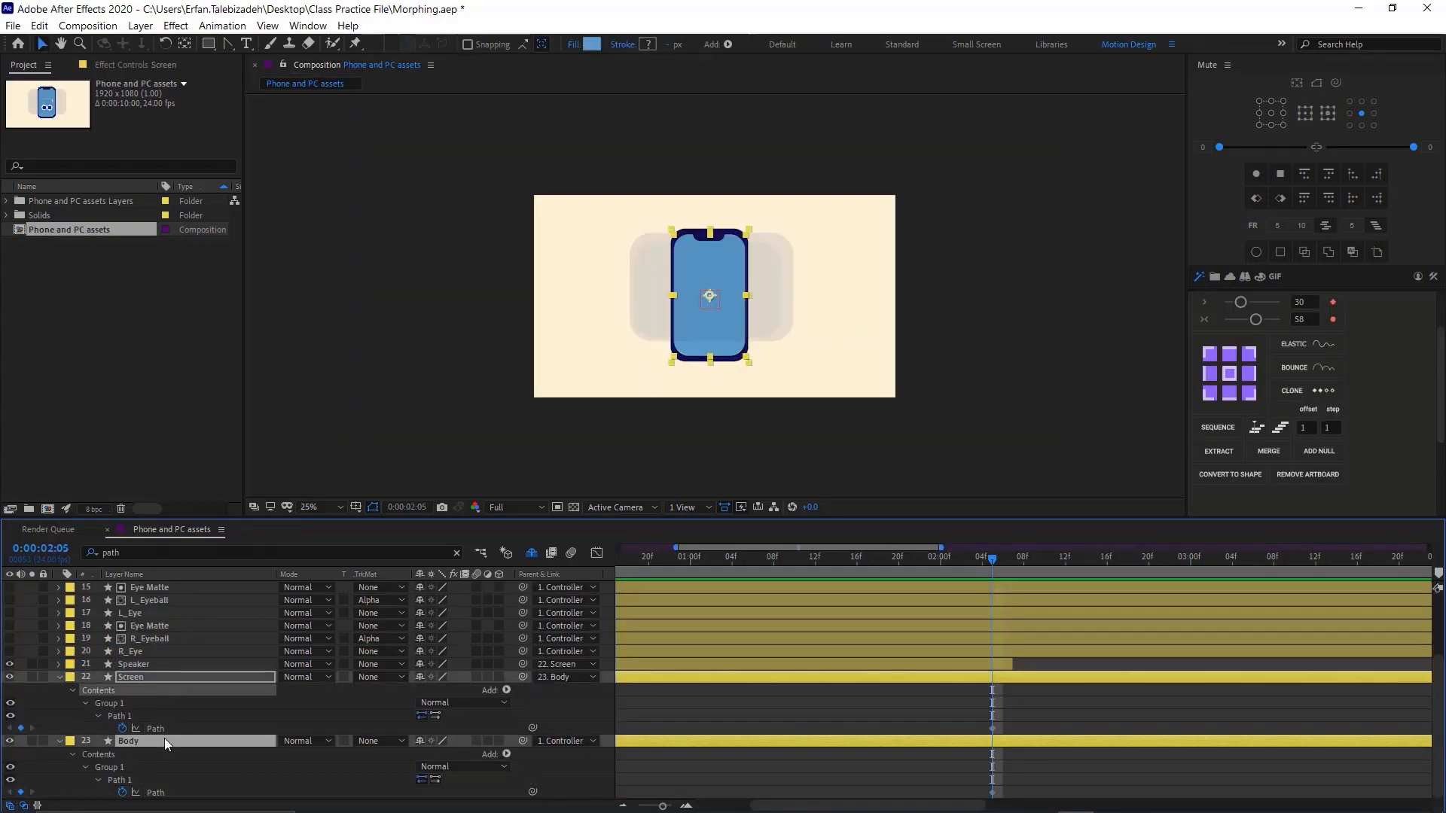
key(u)
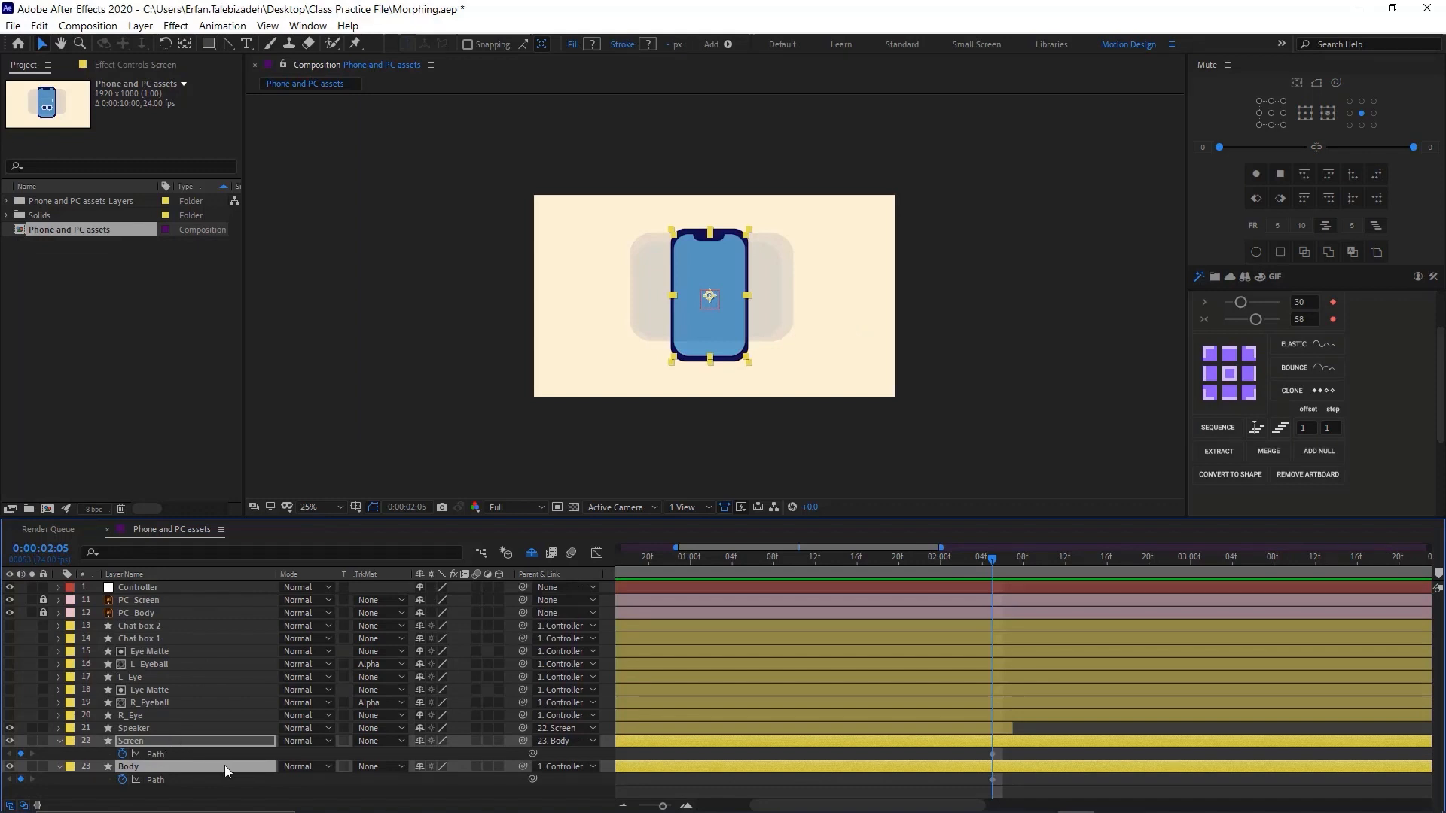
click(211, 590)
key(u)
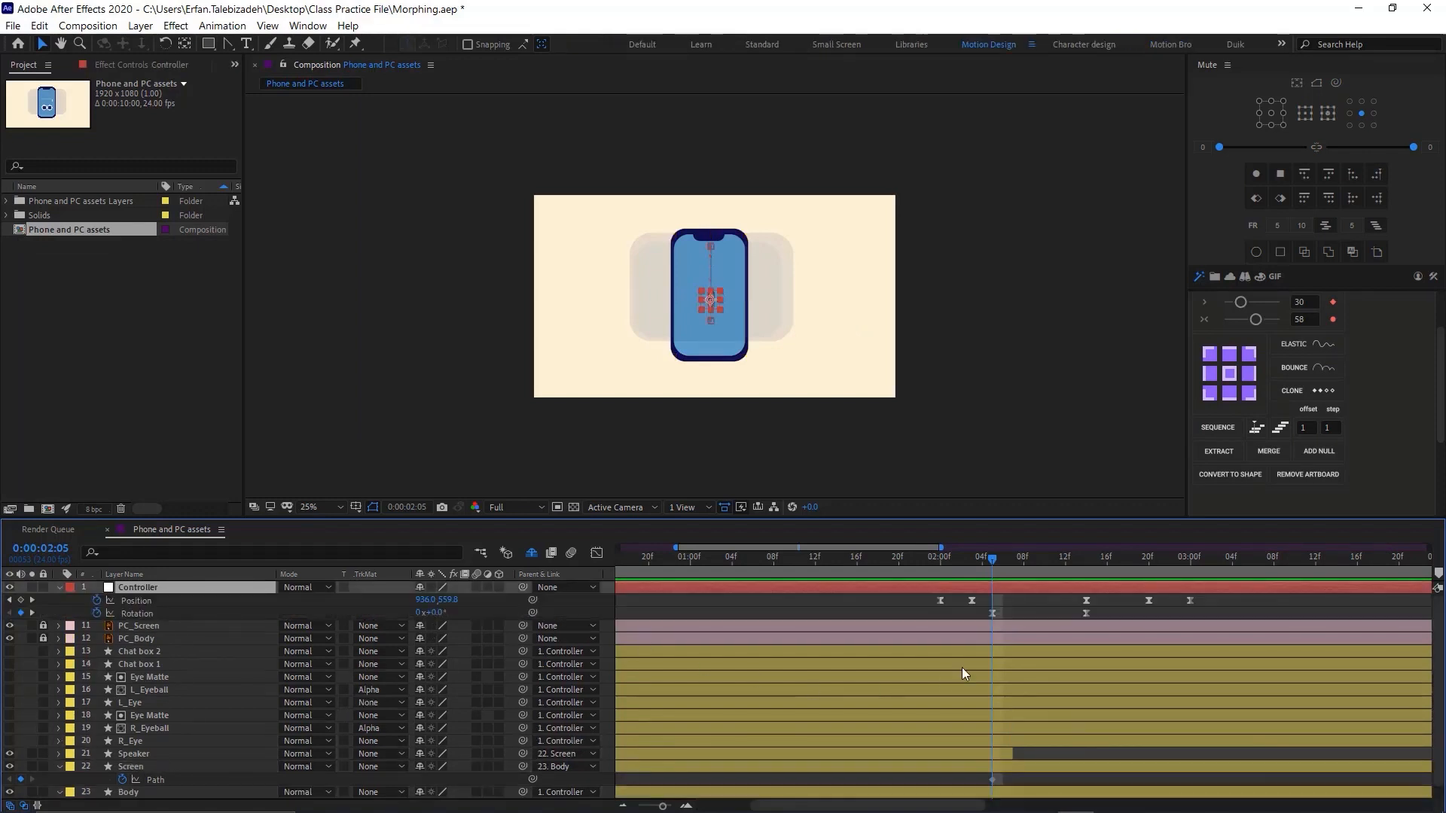
scroll(1033, 654, down, 1)
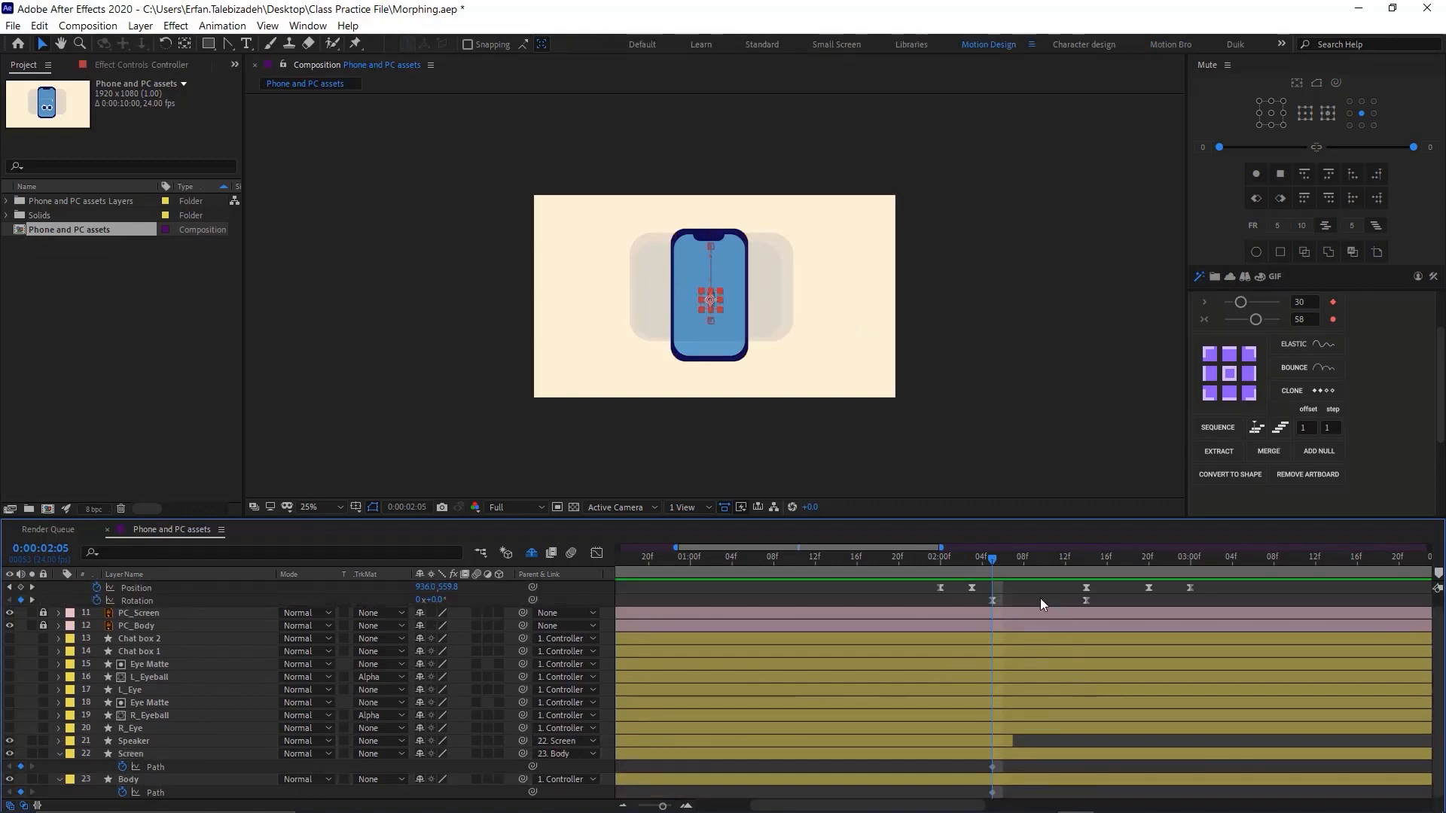
drag(989, 565, 1082, 594)
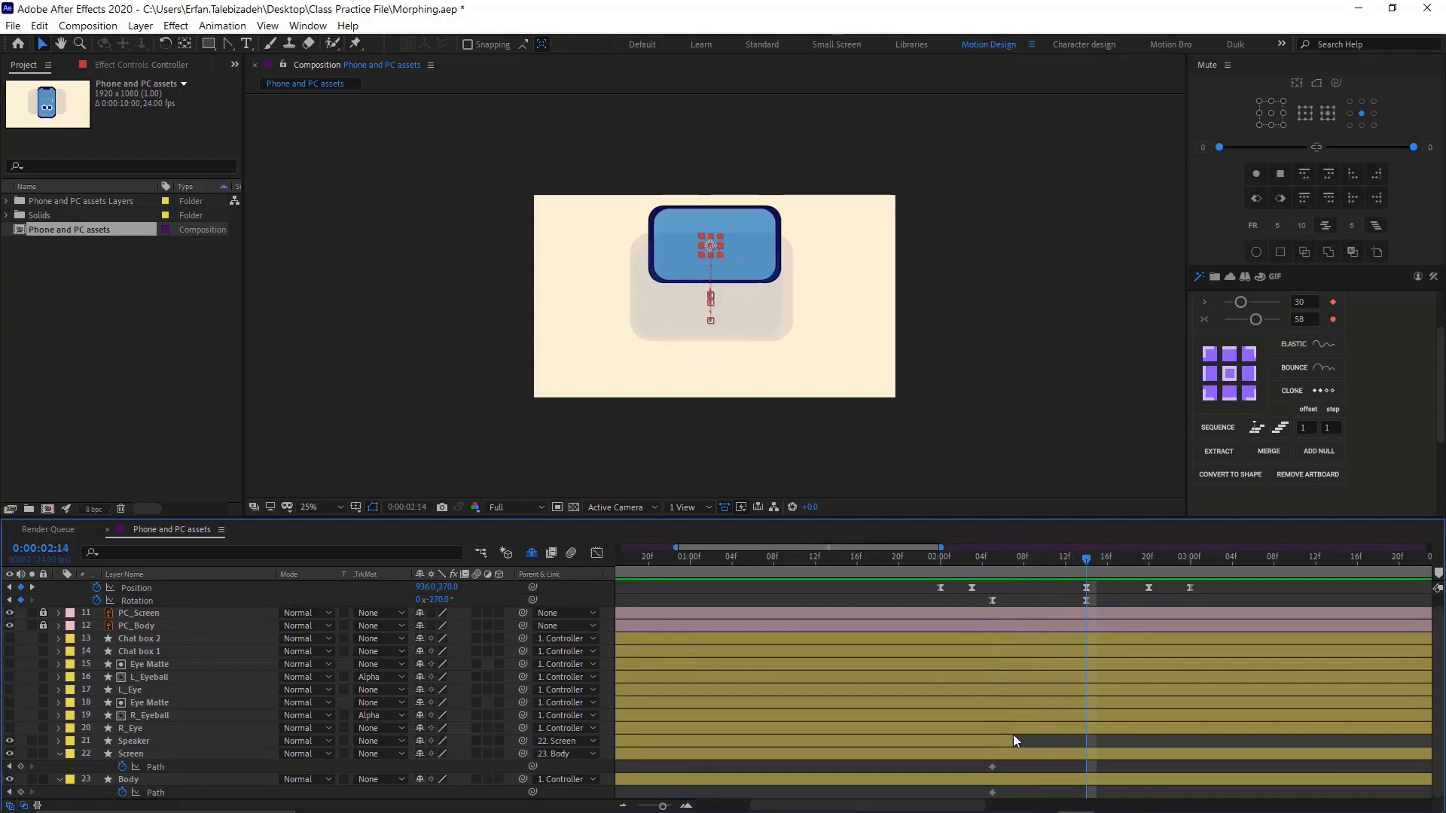
drag(982, 760, 992, 804)
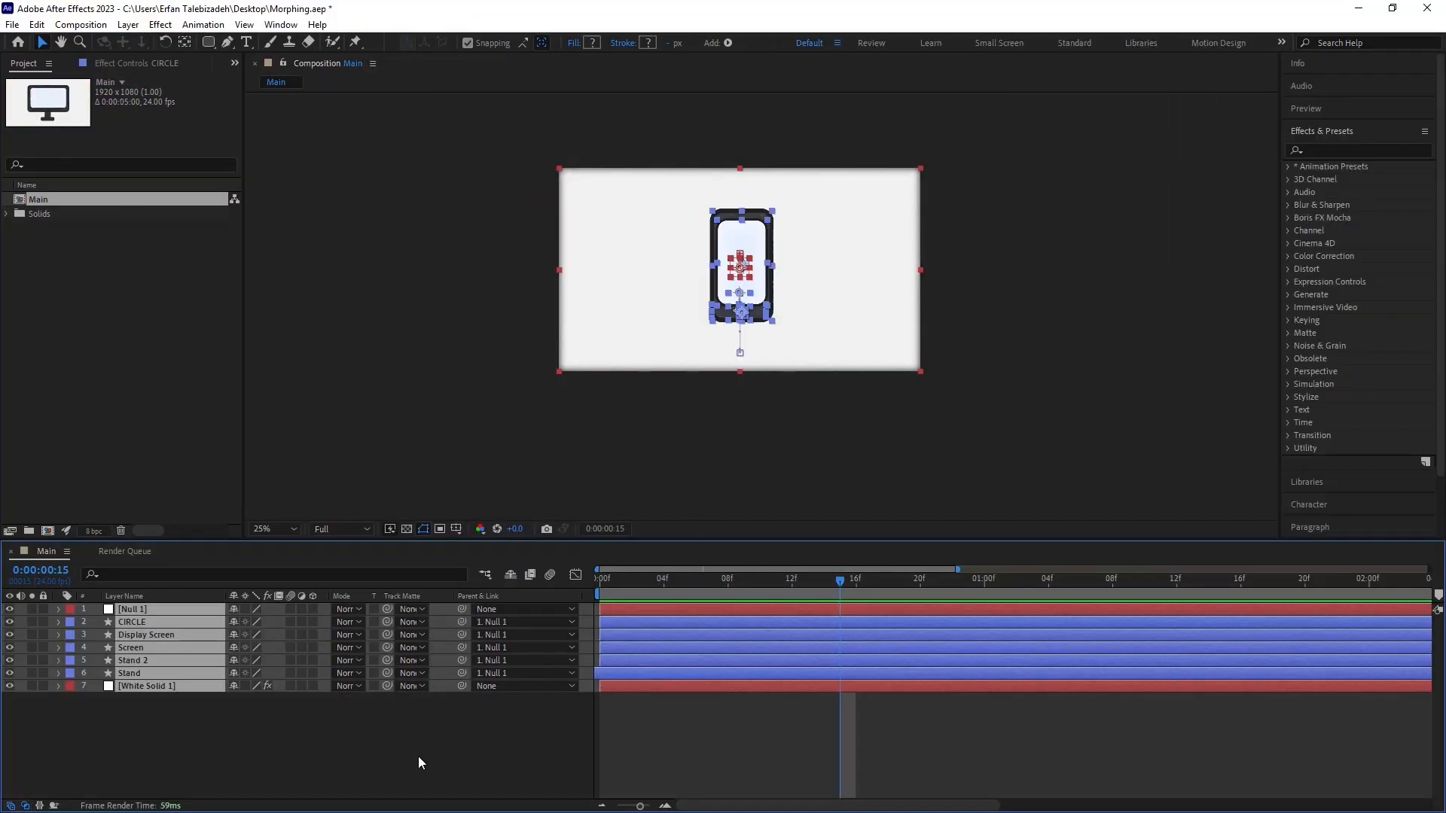
- Enable motion blur on CIRCLE, Display Screen, Screen, Stand 2 and Stand and for the composition, and preview the morph
click(438, 734)
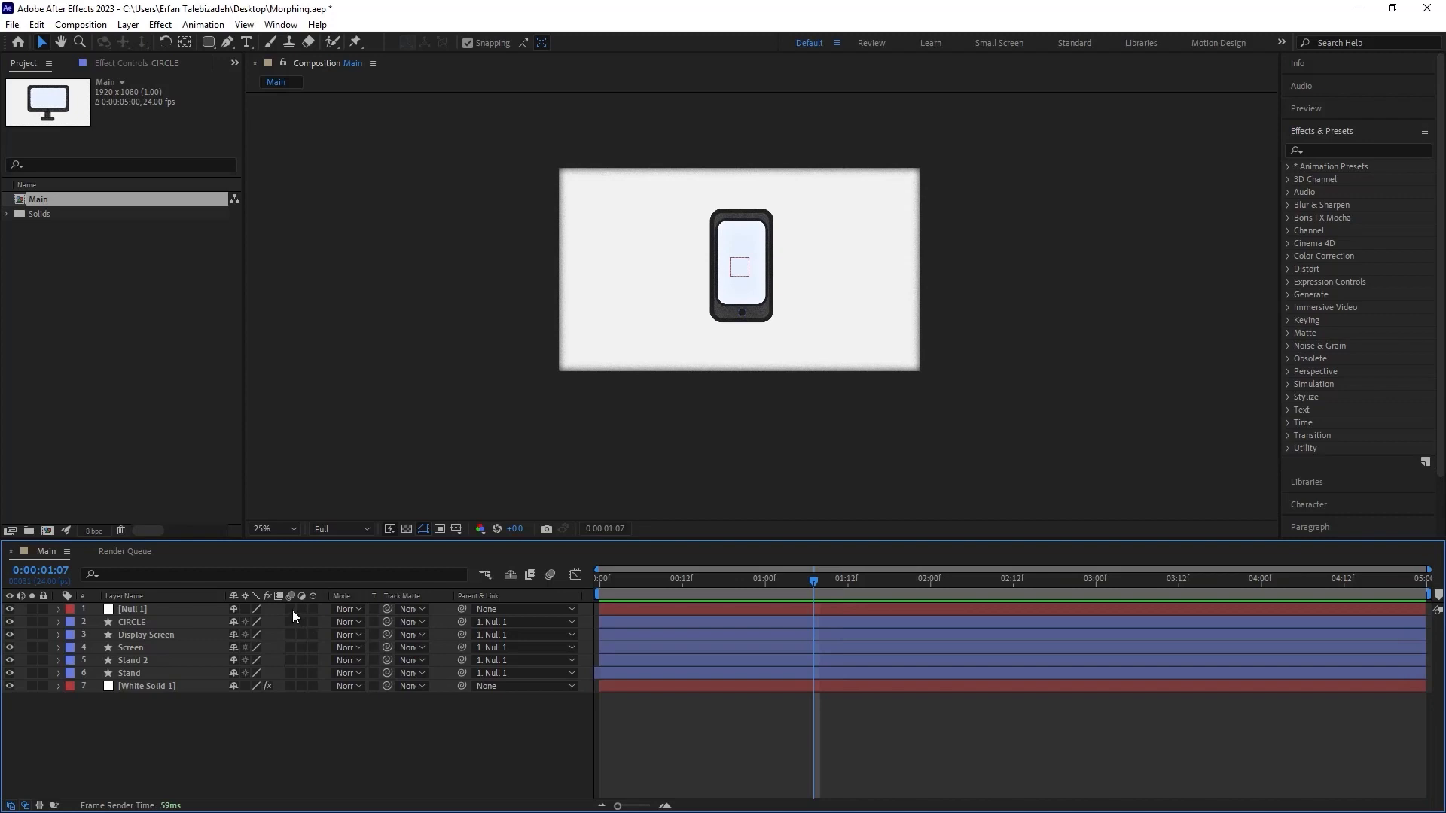
drag(292, 610, 291, 639)
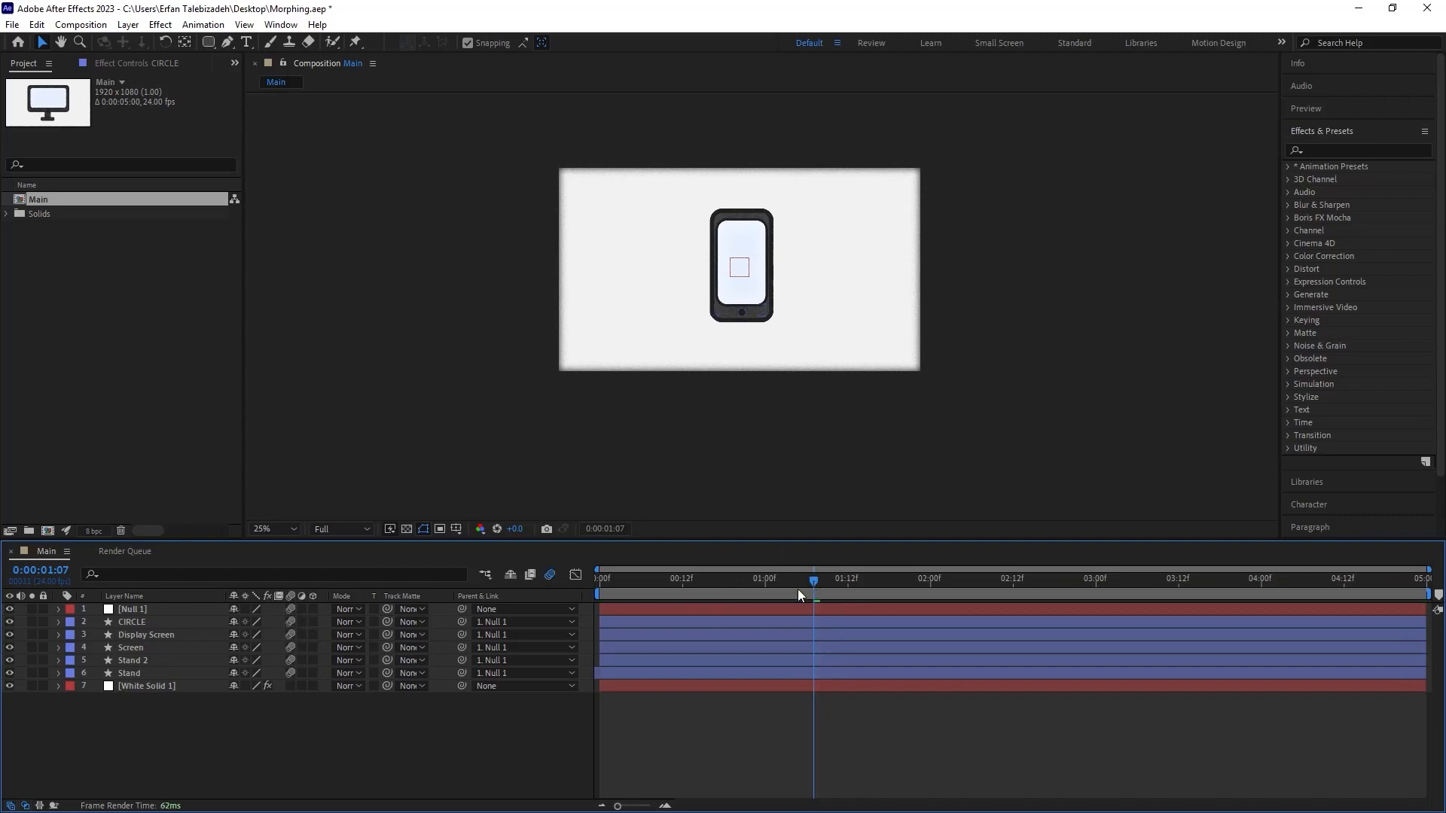
key(space)
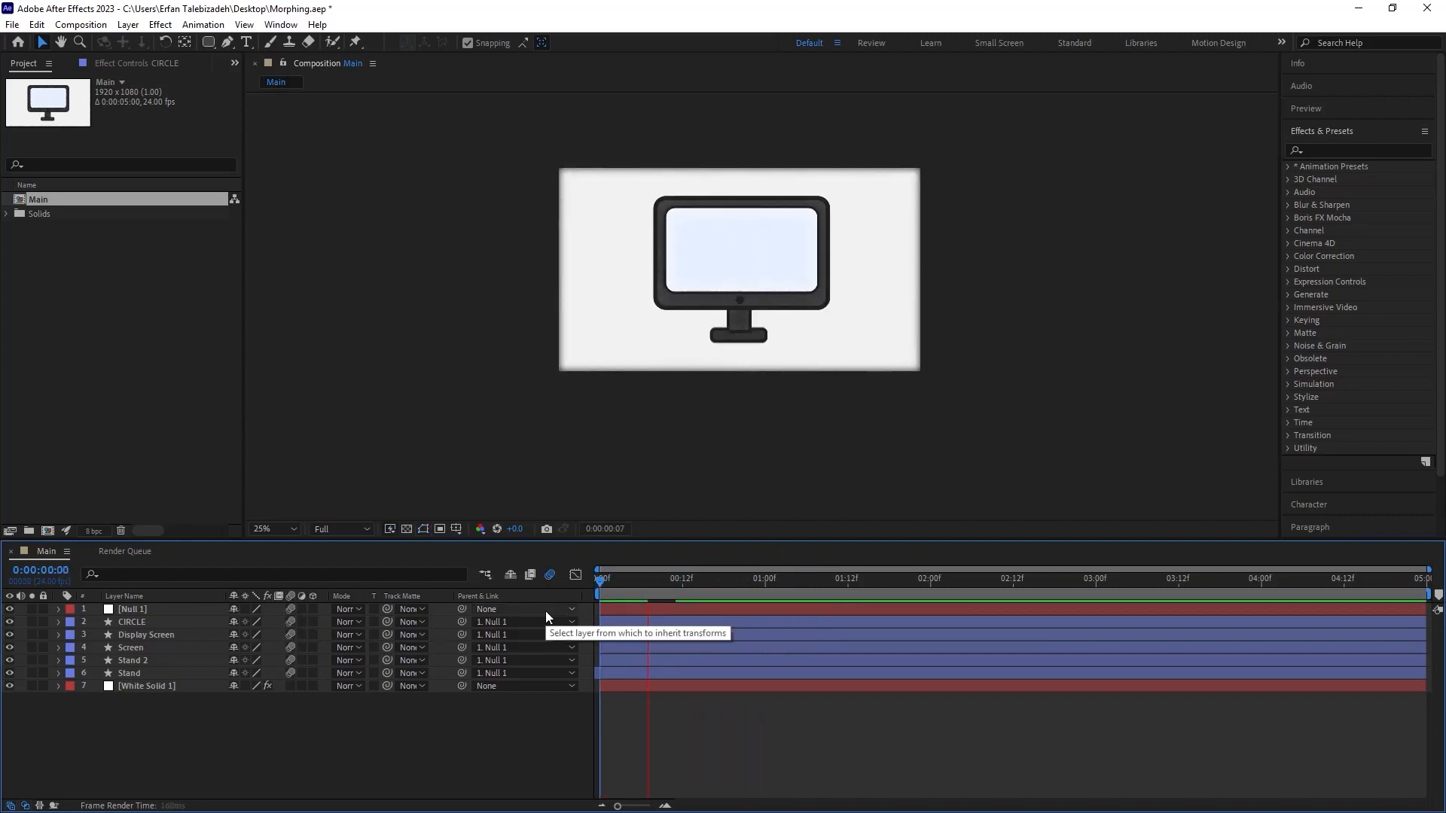
key(space)
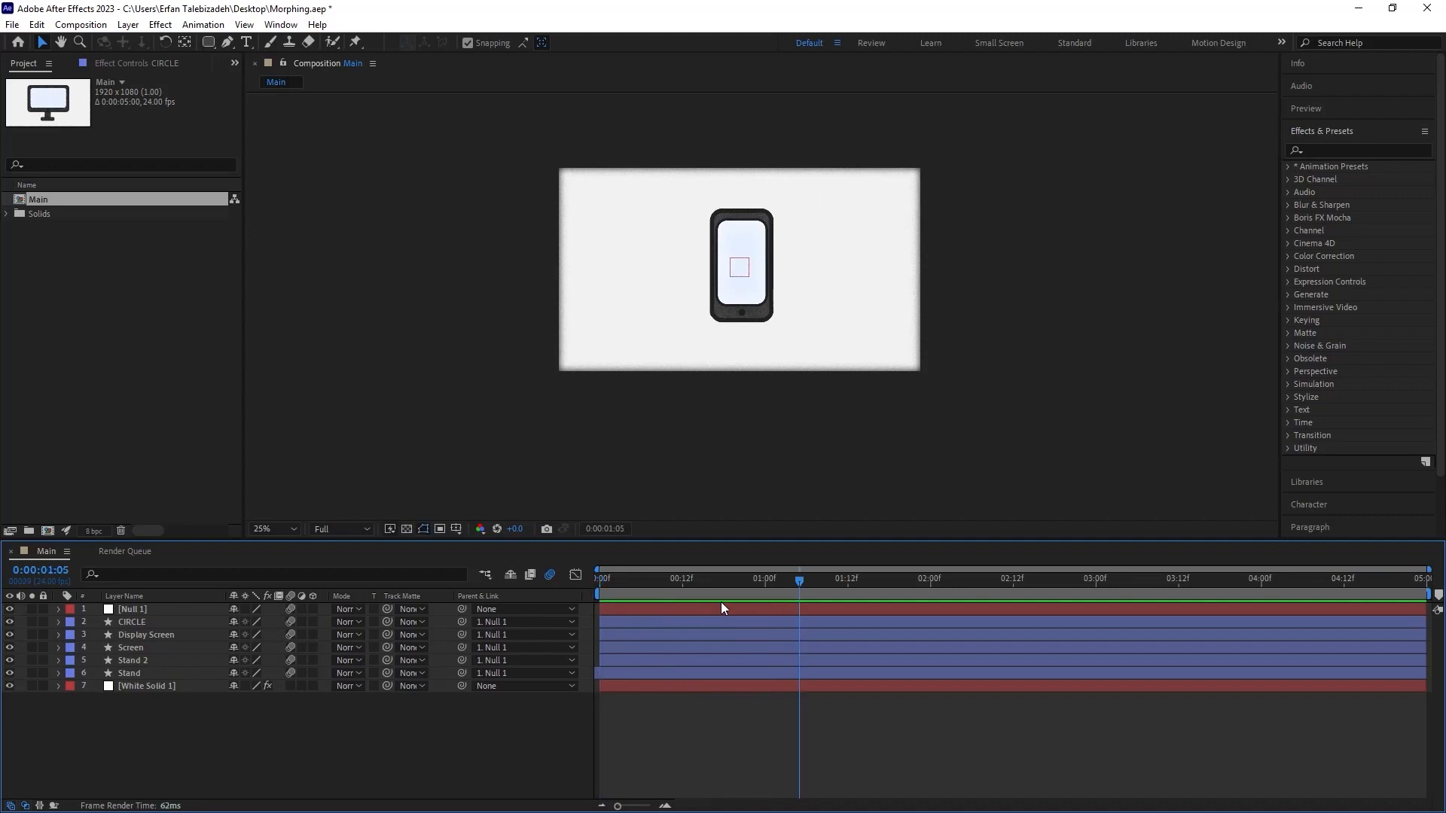